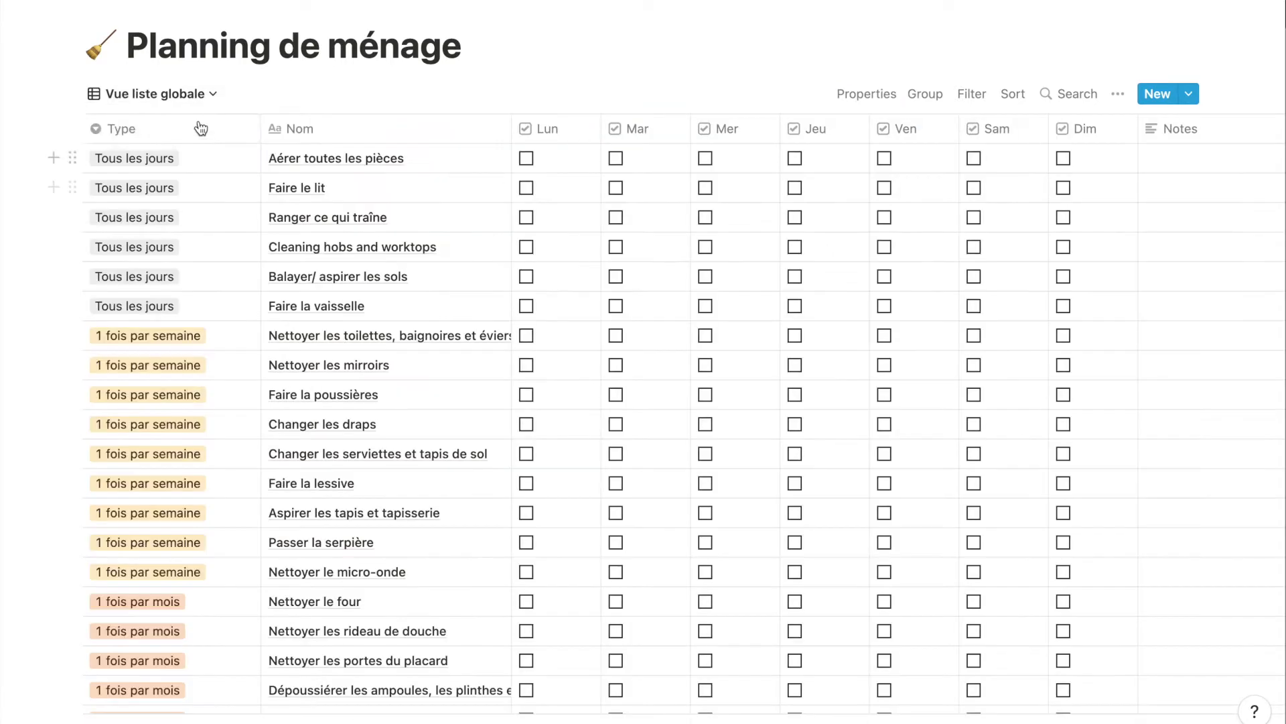
# Look through the Planning mensuel and Planning saisonnier views of the Planning de ménage database.
pyautogui.click(176, 93)
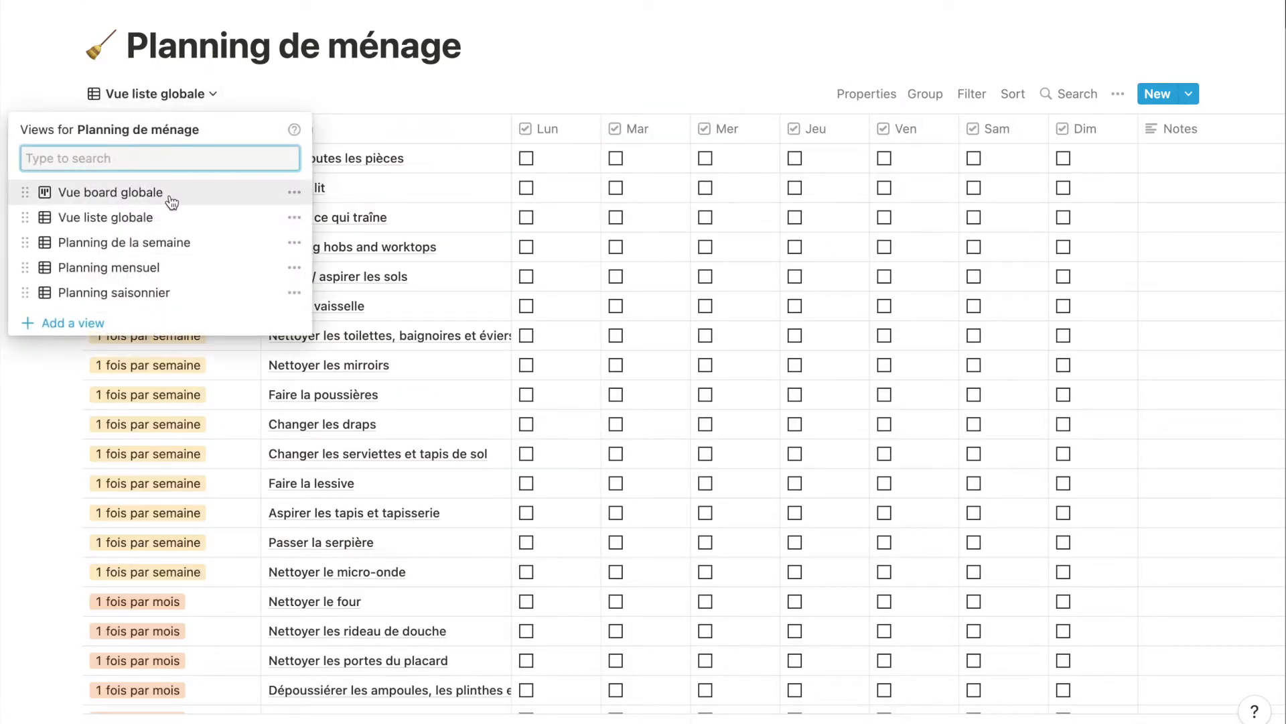
pyautogui.click(165, 268)
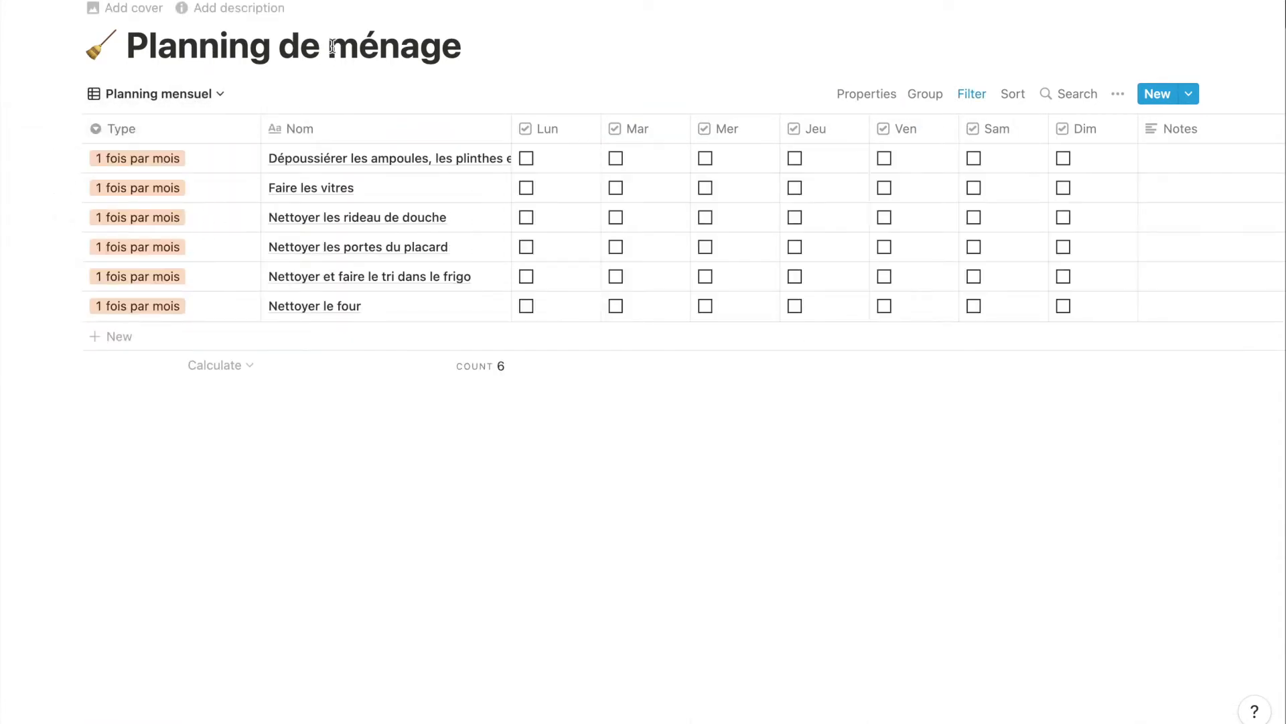
pyautogui.click(215, 95)
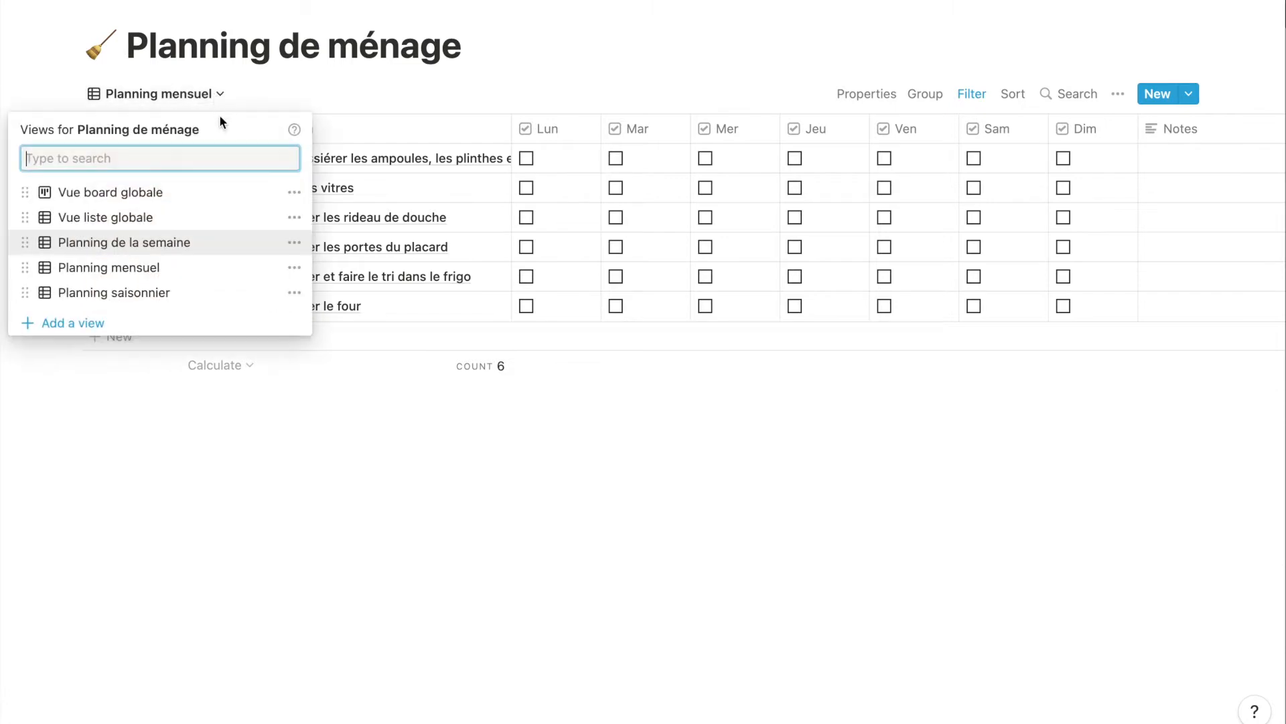
pyautogui.click(182, 294)
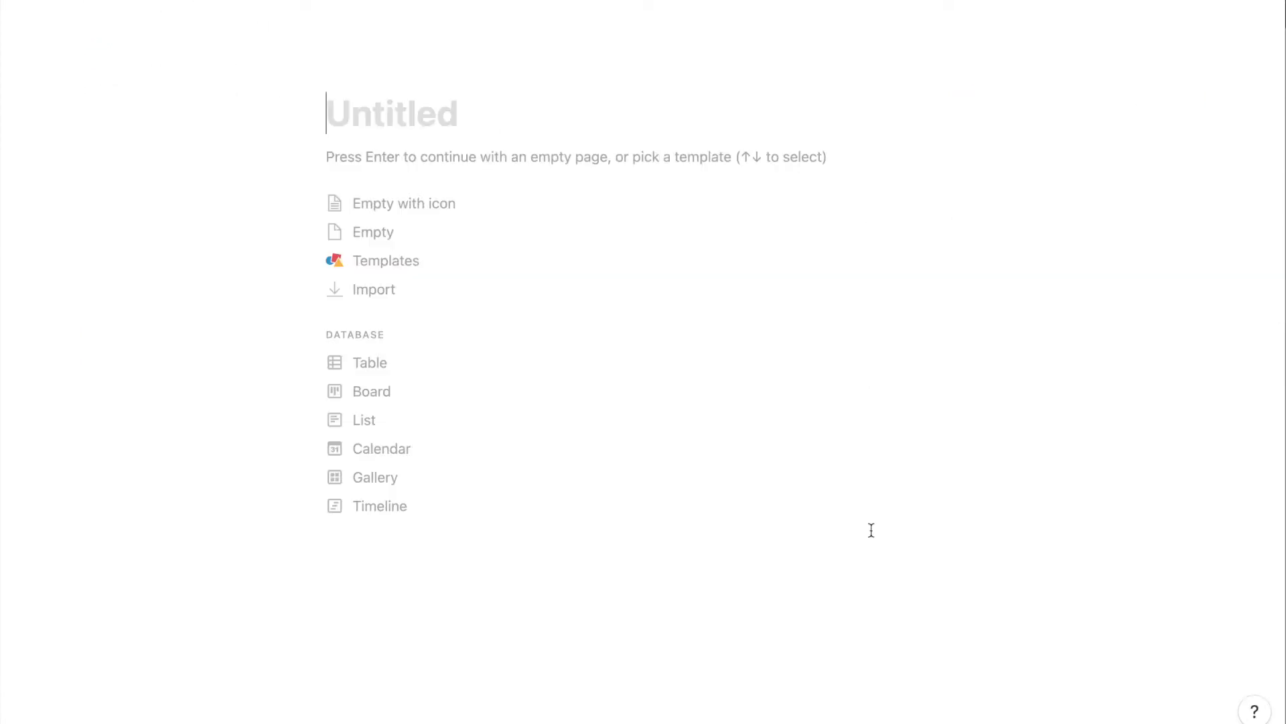
# Title the new untitled page "Ménage Maison" and make it a table database.
pyautogui.write('Mé')
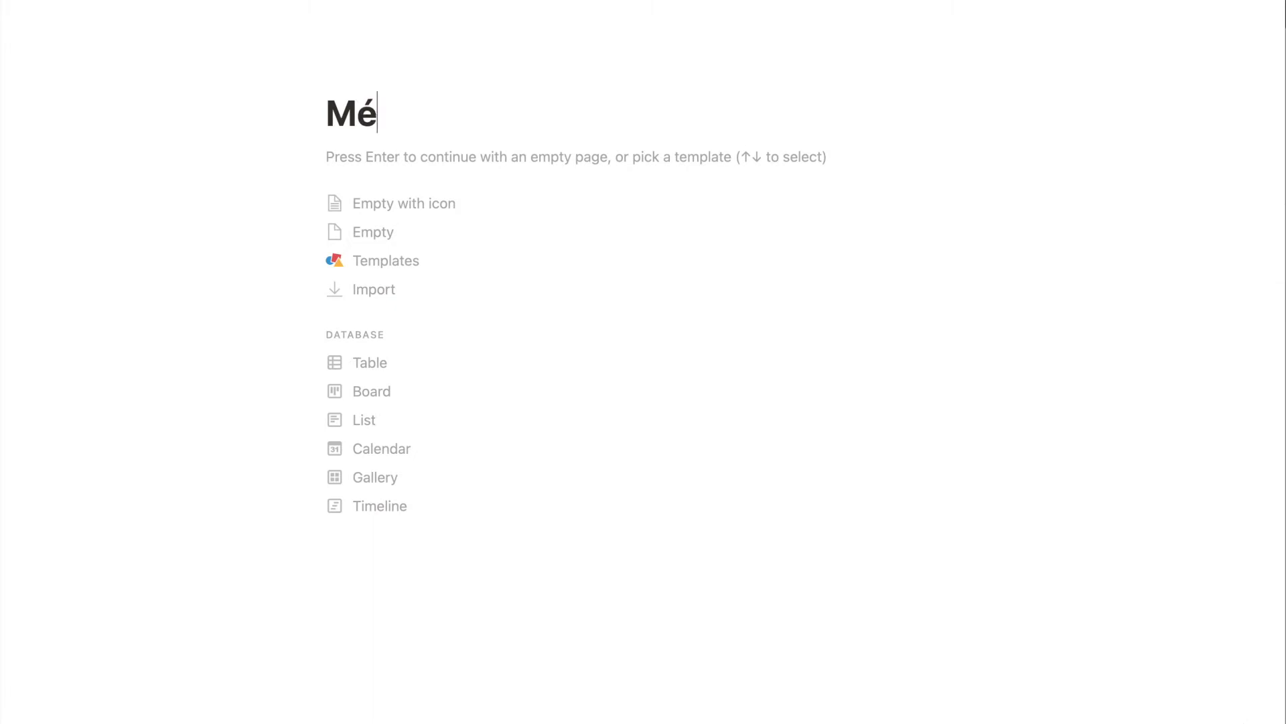
pyautogui.write('nage Maison')
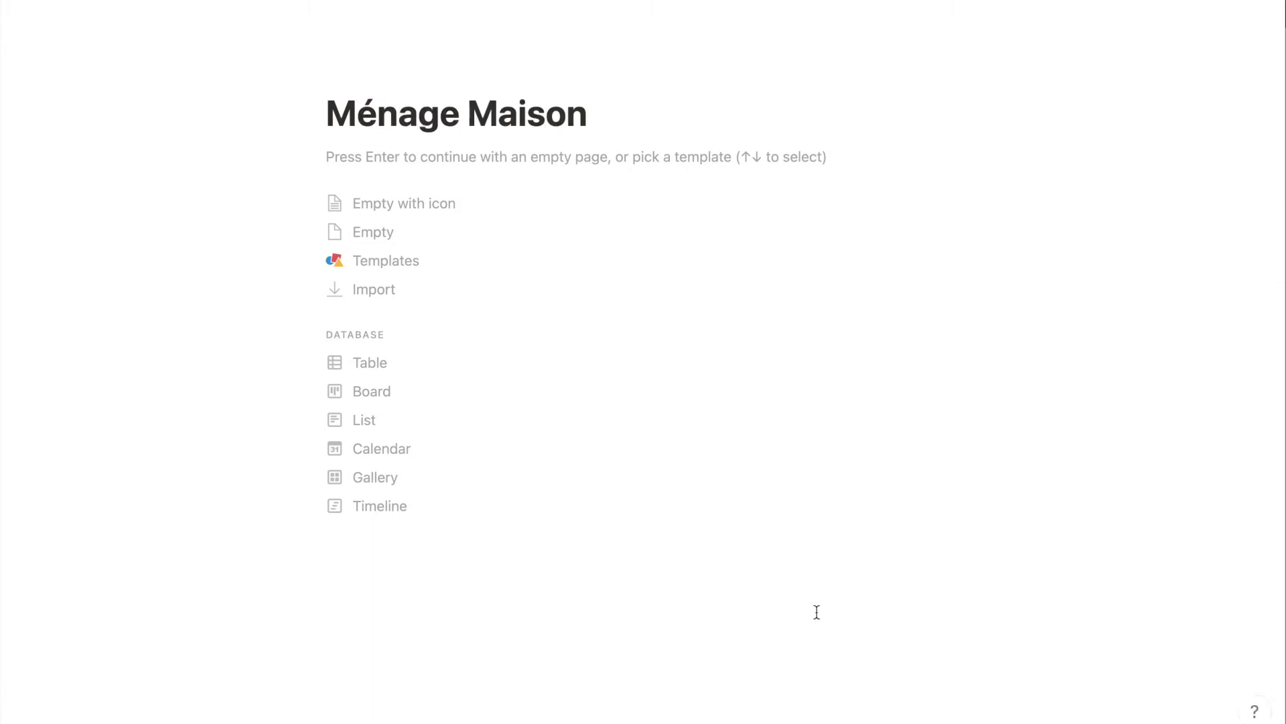
pyautogui.click(622, 364)
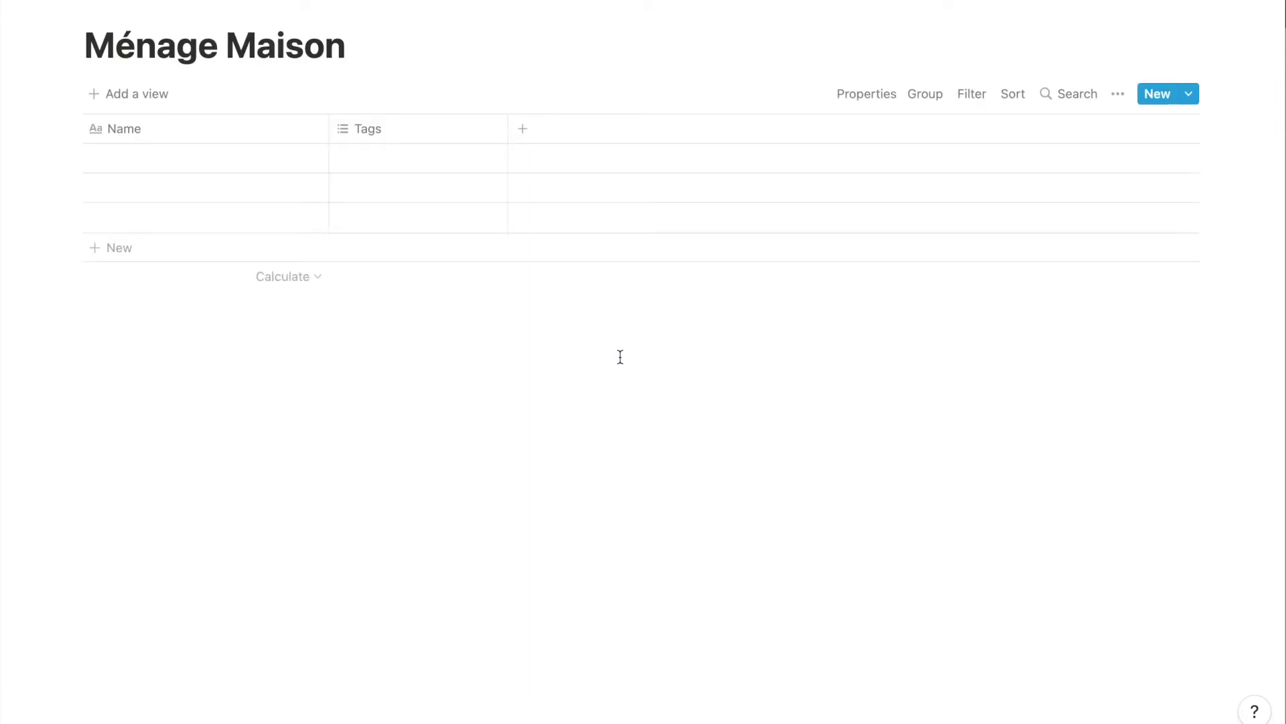
# Place the Tags column before Name, rename it "Type" and change its property type to Select.
pyautogui.moveTo(416, 135); pyautogui.dragTo(201, 141)
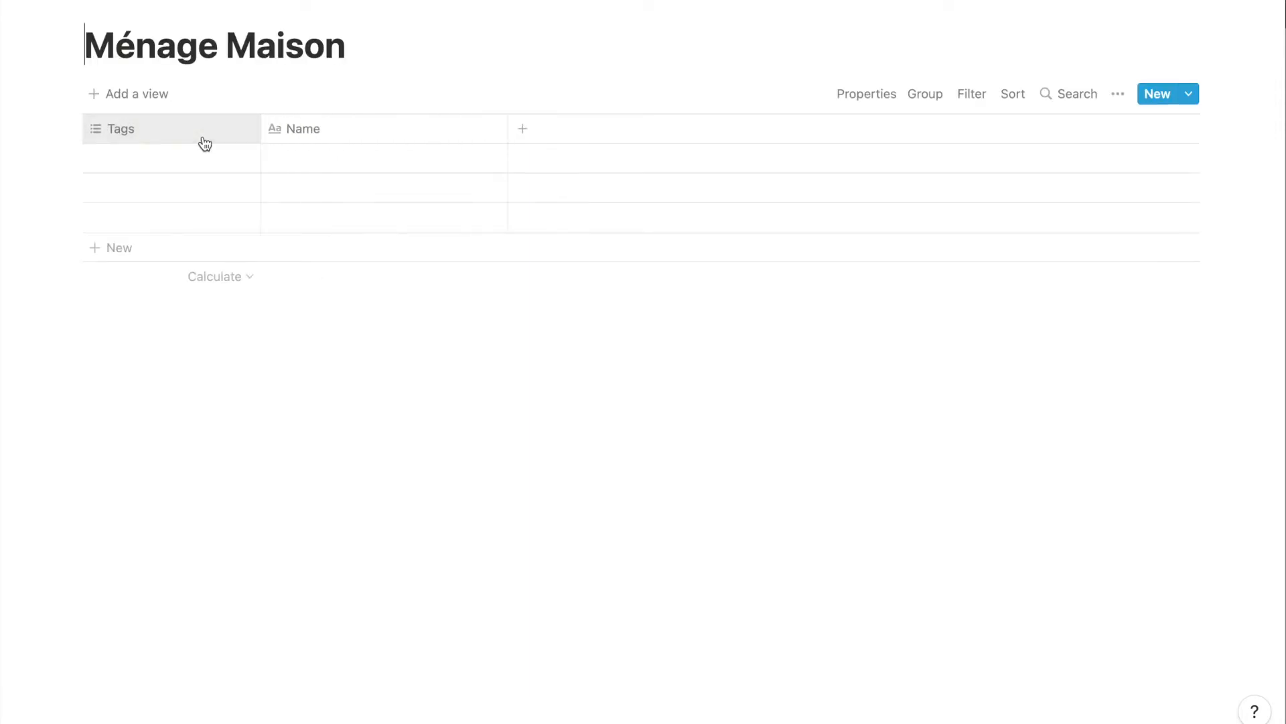
pyautogui.click(190, 136)
pyautogui.write('Type')
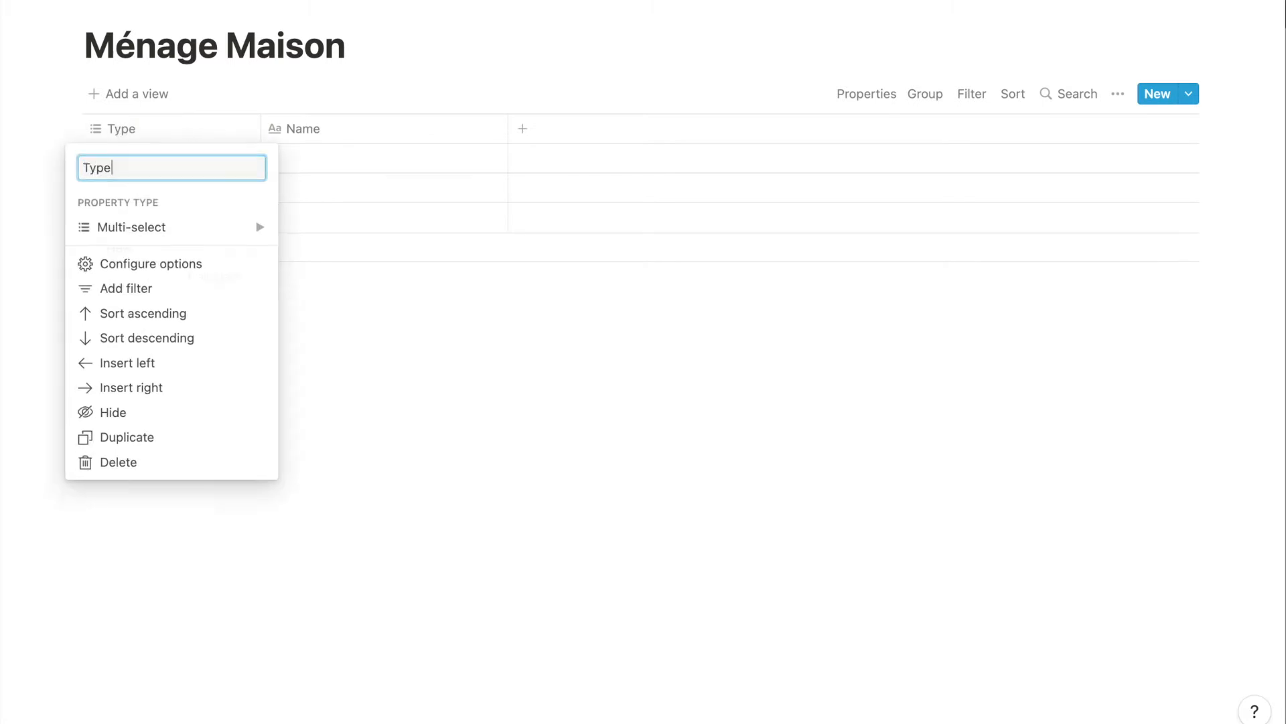
pyautogui.press('Return')
pyautogui.click(204, 140)
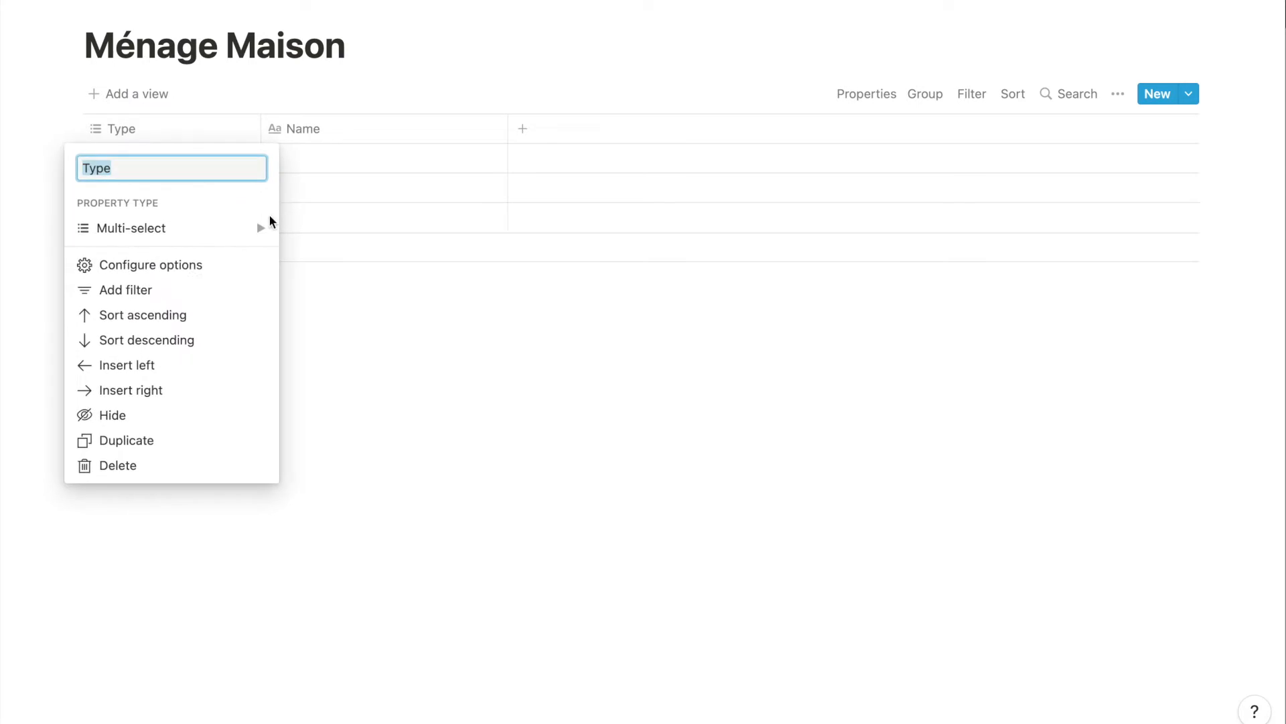
pyautogui.moveTo(253, 227)
pyautogui.click(364, 129)
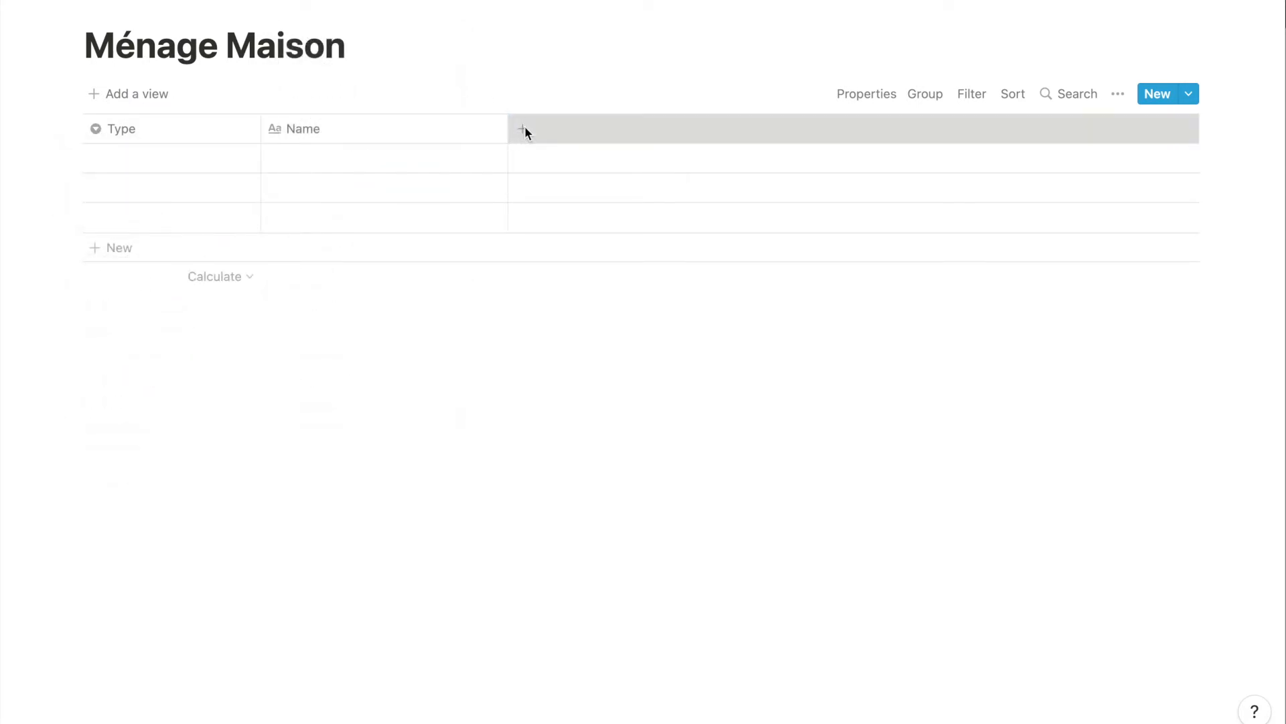
# Add a checkbox column named "Lun" after Name and narrow it to just fit its heading.
pyautogui.click(522, 129)
pyautogui.write('Lun')
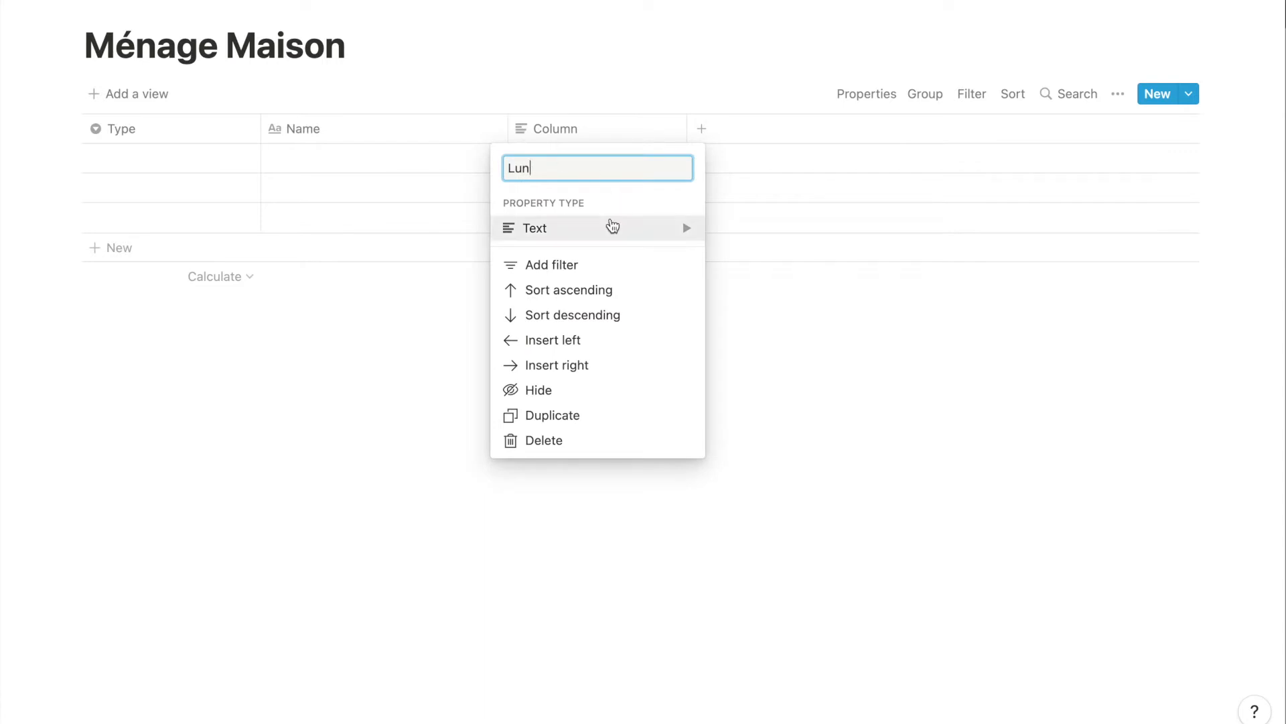
pyautogui.moveTo(613, 228)
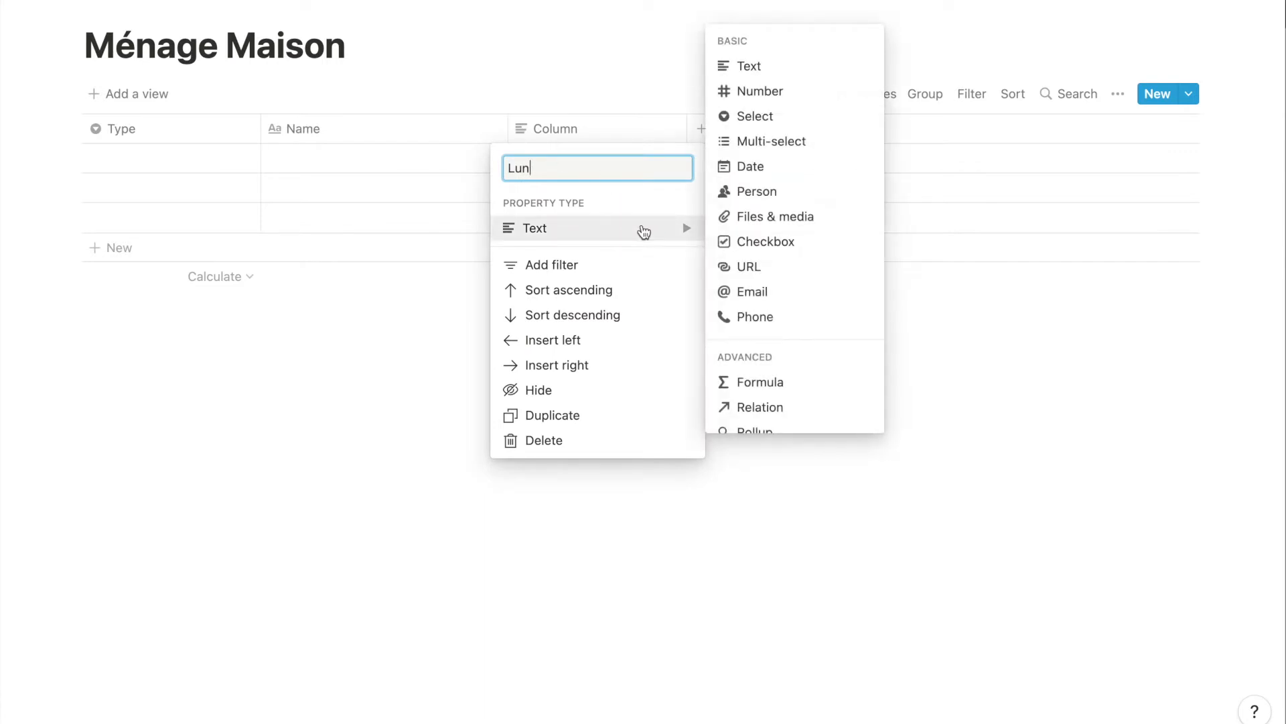
pyautogui.click(794, 243)
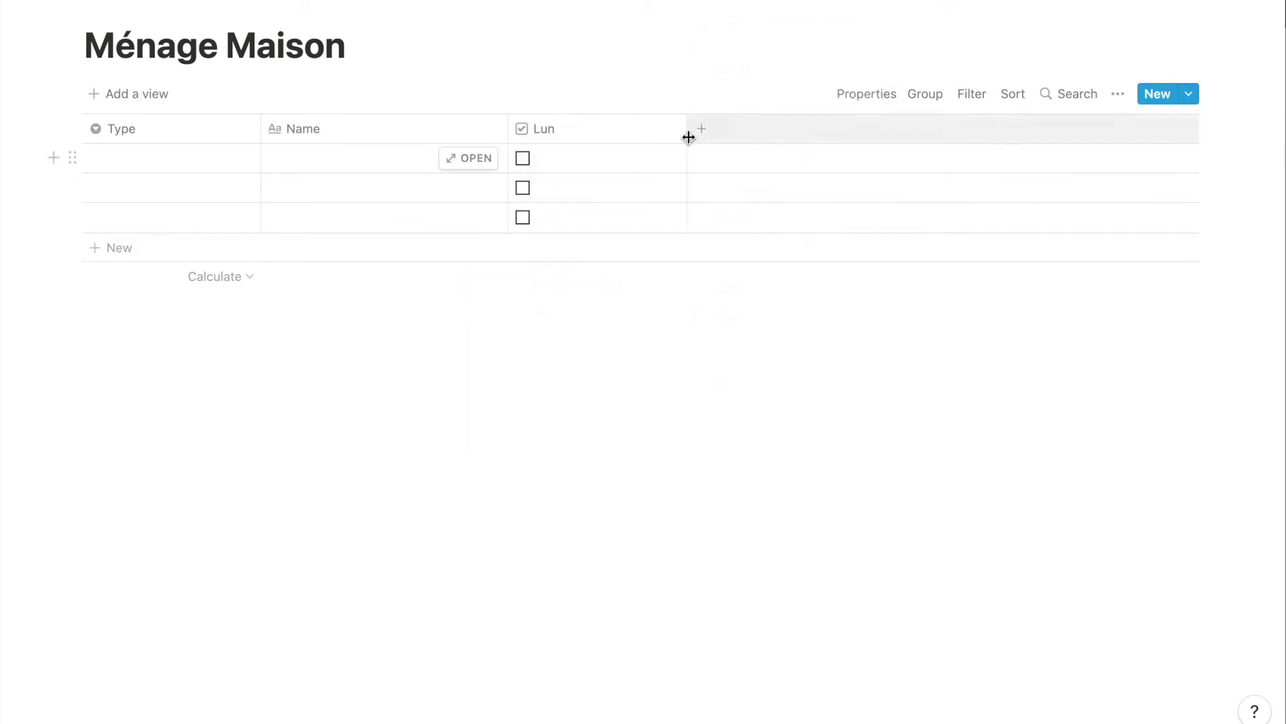
pyautogui.moveTo(686, 129); pyautogui.dragTo(565, 134)
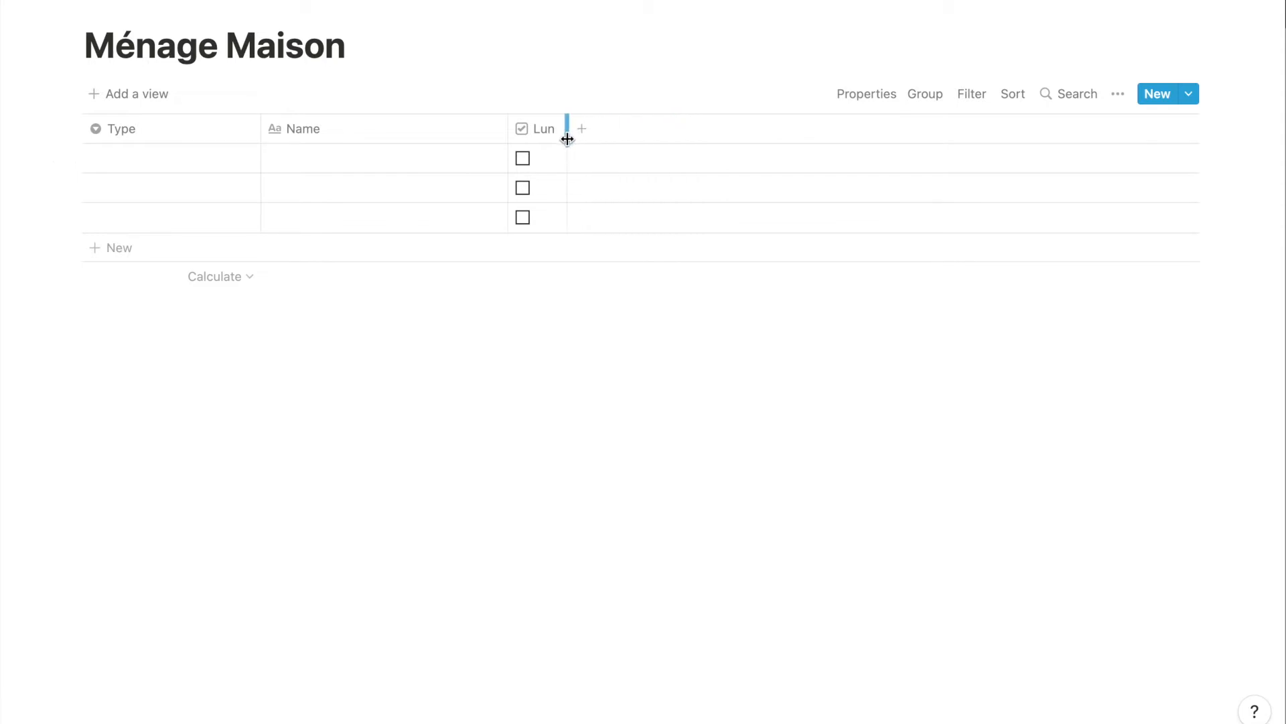
# Duplicate the Lun checkbox column and rename the copy "Mar".
pyautogui.click(525, 127)
pyautogui.click(509, 415)
pyautogui.click(603, 134)
pyautogui.write('Mar')
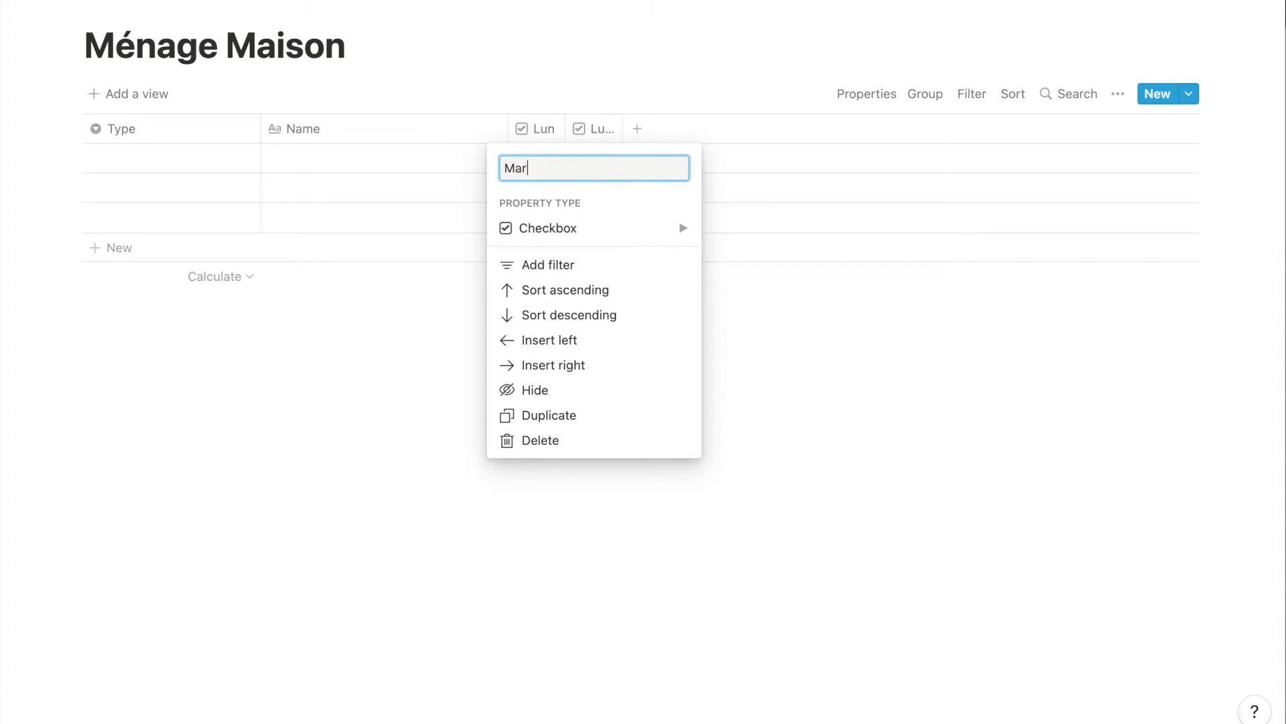
pyautogui.press('Return')
# Duplicate the Mar checkbox column and rename the copy "Mer".
pyautogui.click(601, 129)
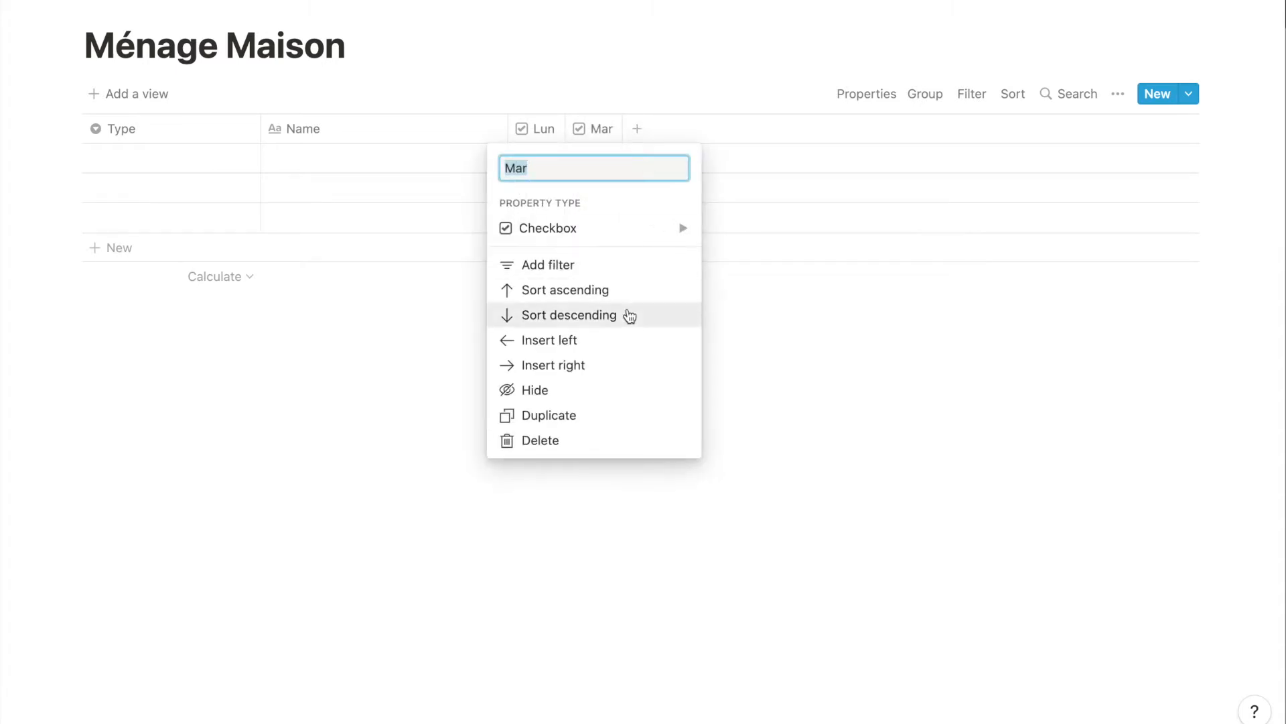
pyautogui.click(589, 416)
pyautogui.click(655, 130)
pyautogui.write('Mer')
pyautogui.press('Return')
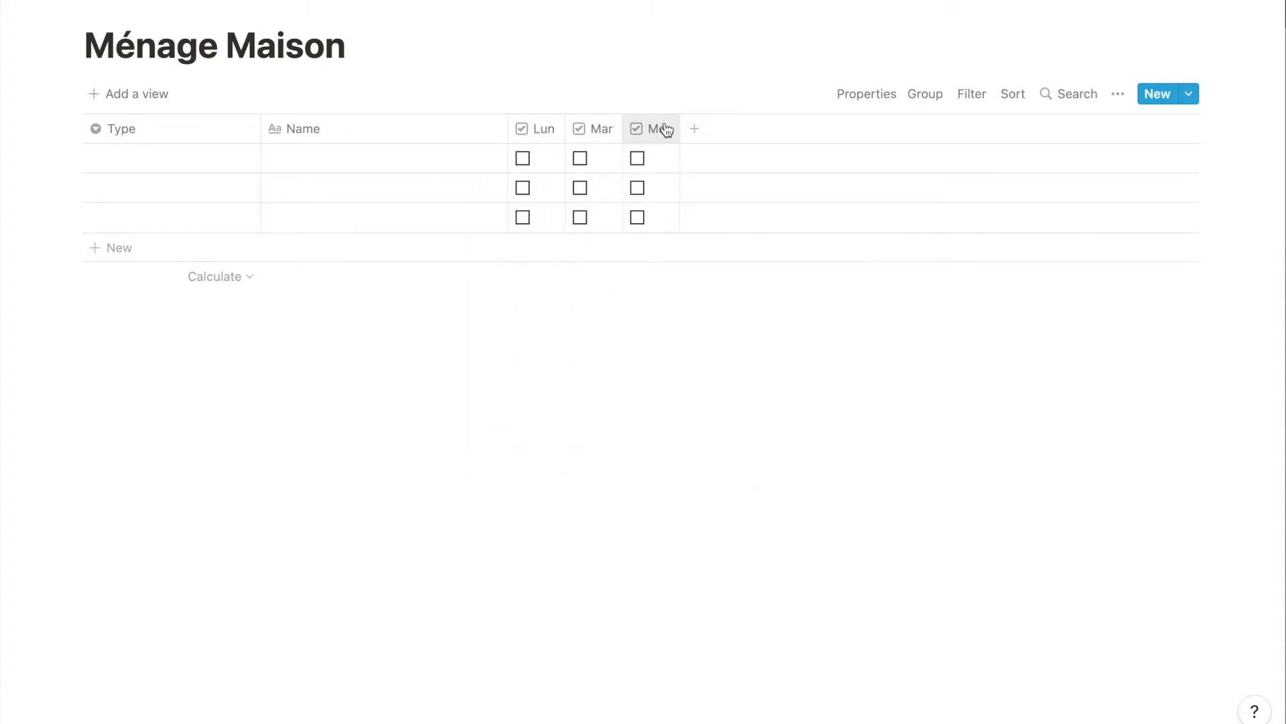
# Duplicate the Mer checkbox column and rename the copy "Jeu".
pyautogui.click(657, 129)
pyautogui.click(641, 409)
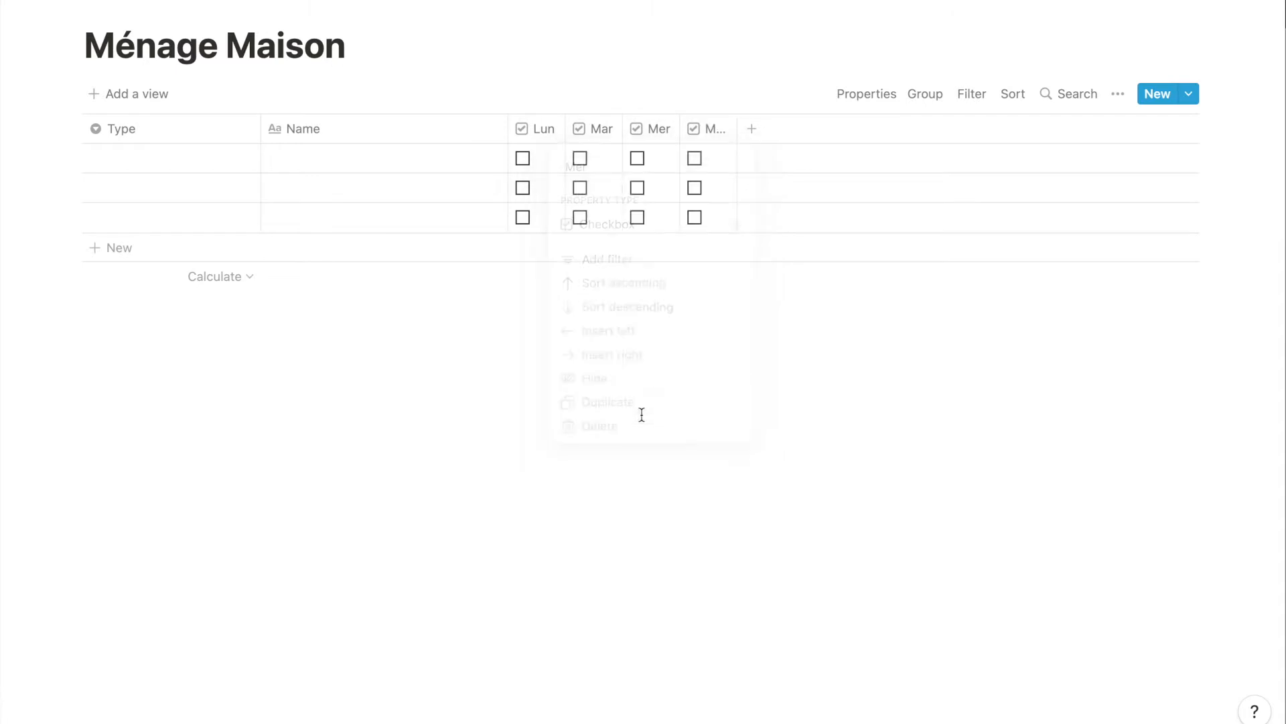
pyautogui.click(709, 130)
pyautogui.write('Je')
pyautogui.press('Return')
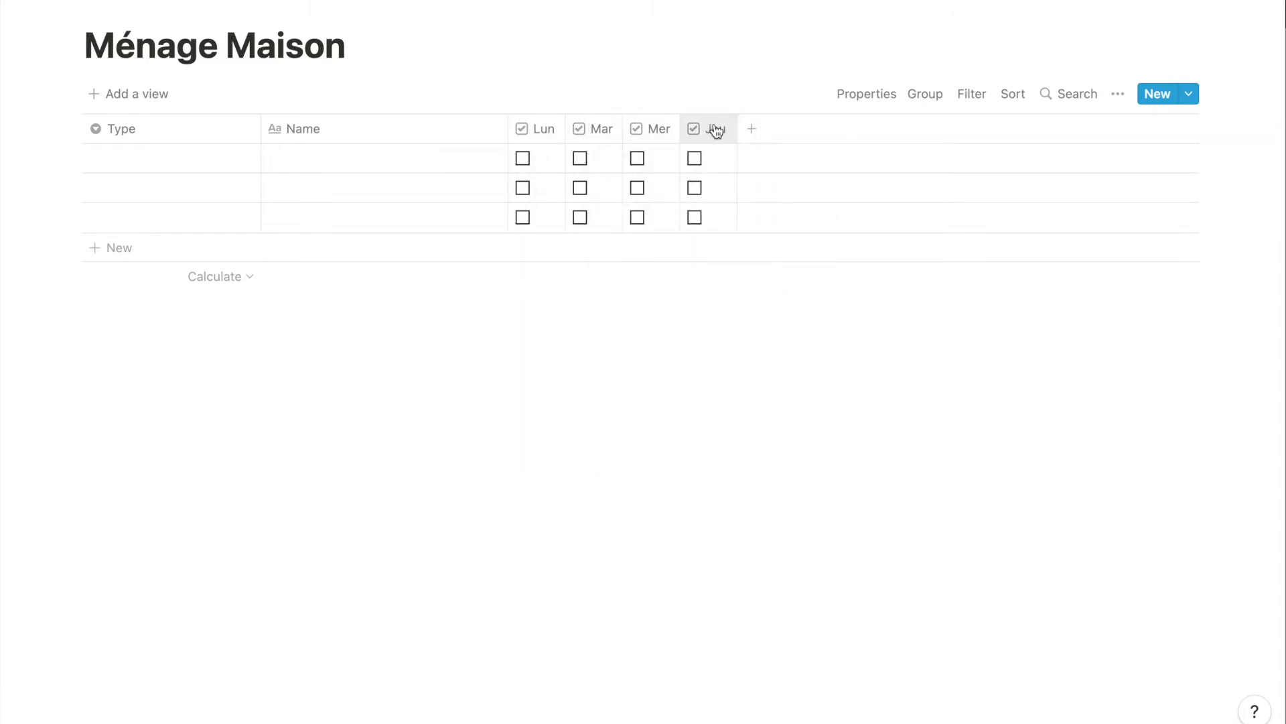
# Duplicate the Jeu checkbox column and rename the copy "Ven".
pyautogui.click(712, 129)
pyautogui.click(699, 416)
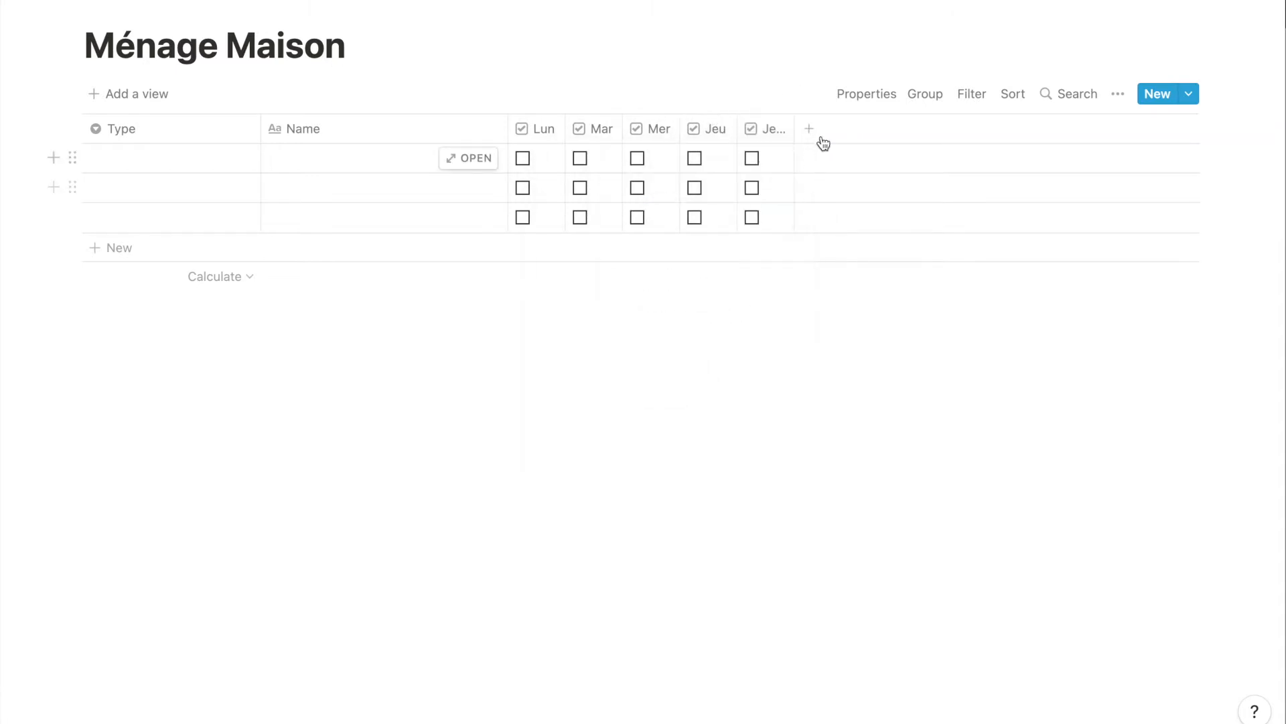
pyautogui.click(772, 128)
pyautogui.write('Ven')
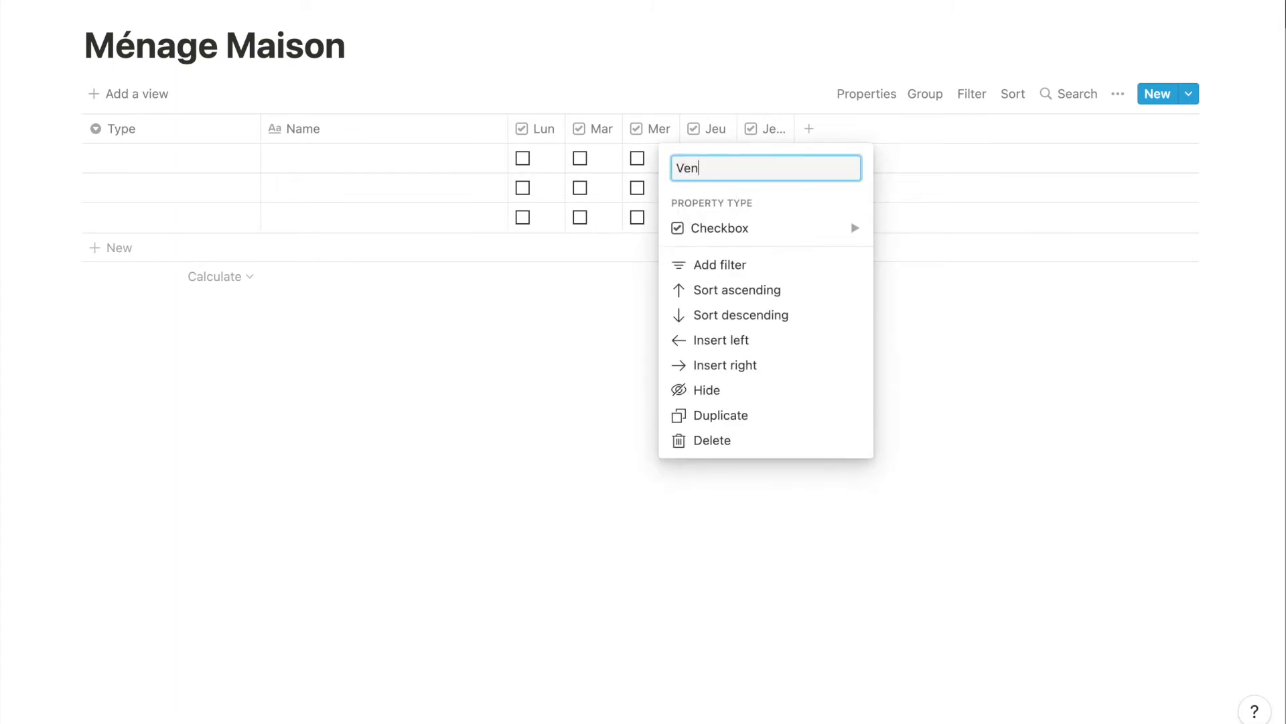
pyautogui.press('Return')
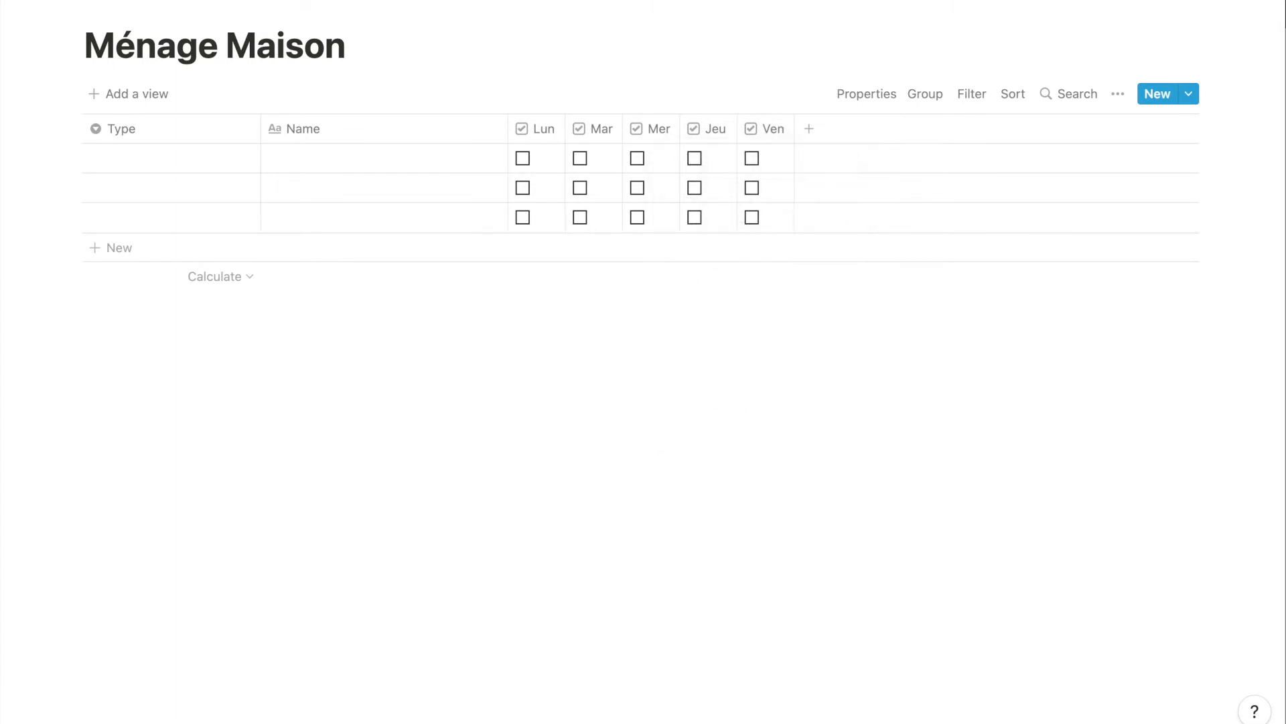
# Duplicate the Ven checkbox column and rename the copy "Sa".
pyautogui.click(764, 139)
pyautogui.click(755, 411)
pyautogui.click(825, 129)
pyautogui.write('Sa')
pyautogui.press('Return')
# Duplicate the Sa checkbox column and rename the copy "Dim".
pyautogui.click(831, 129)
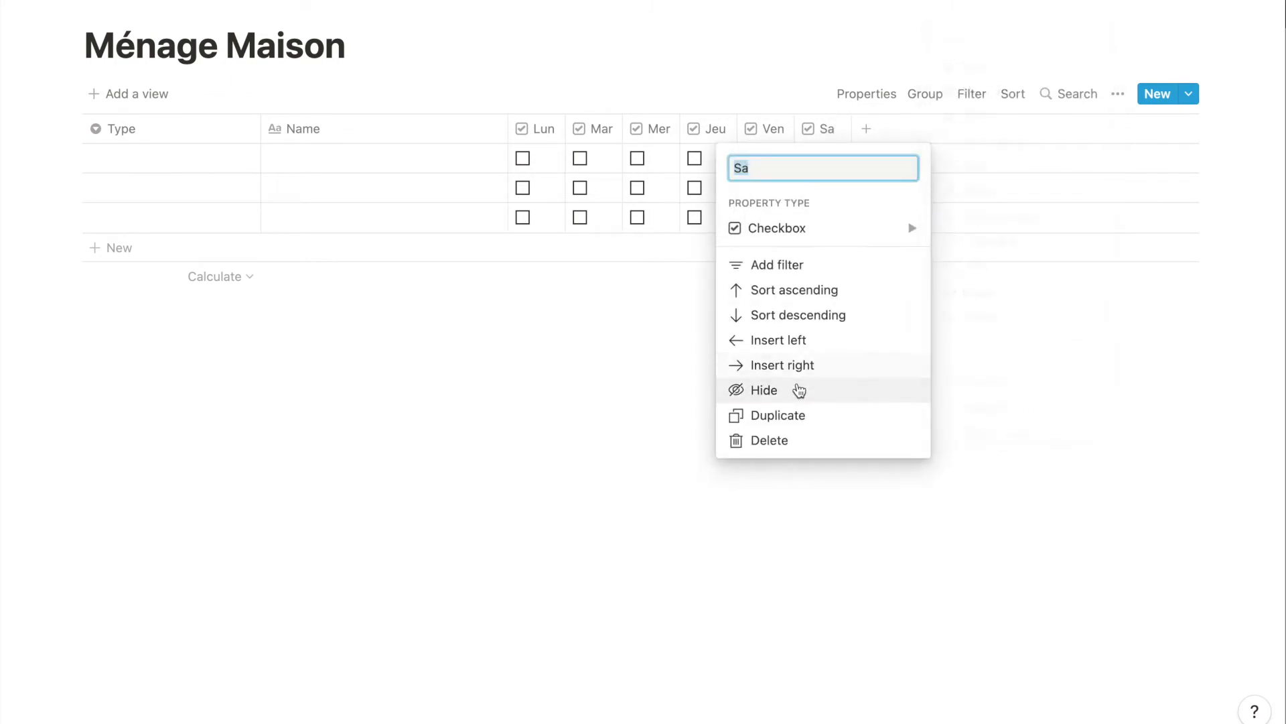
pyautogui.click(754, 416)
pyautogui.click(881, 129)
pyautogui.write('Dim')
pyautogui.press('Return')
# Add a text column named "Notes" after the Dim column.
pyautogui.click(924, 128)
pyautogui.write('Notes')
pyautogui.press('Return')
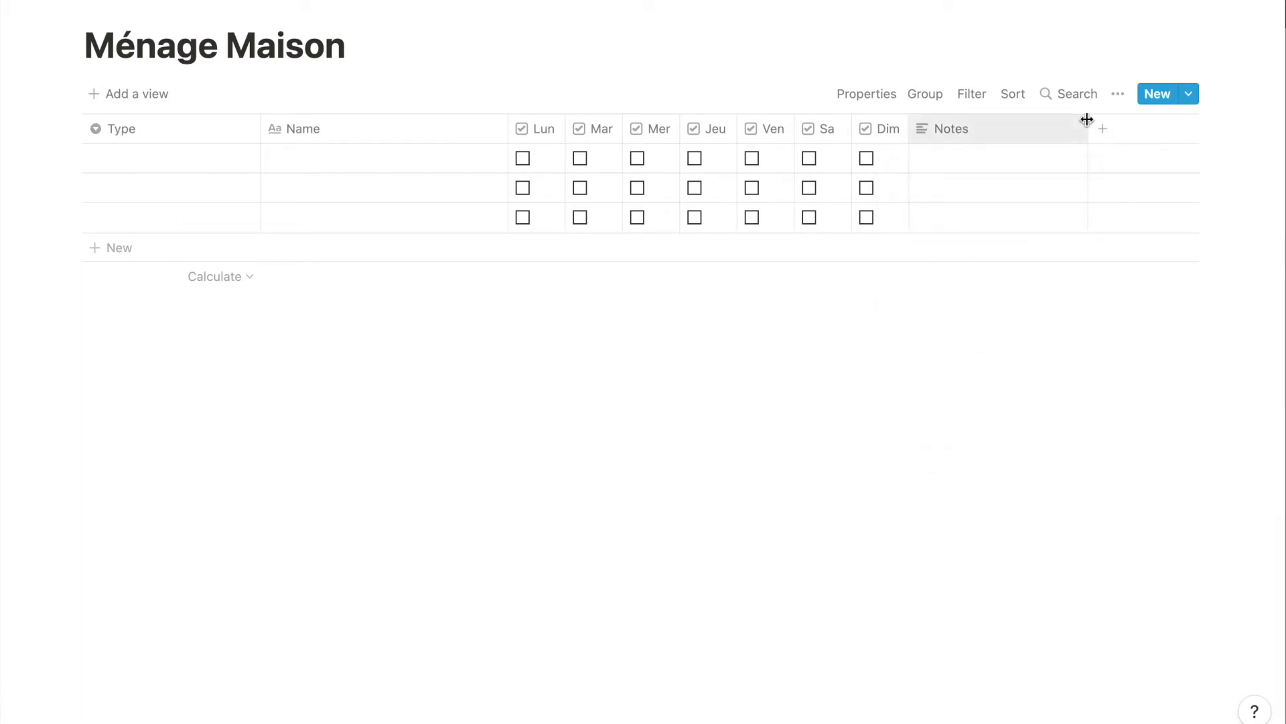
# Add a column named "Mis à jour" after Notes with the last edited time property type.
pyautogui.click(1101, 132)
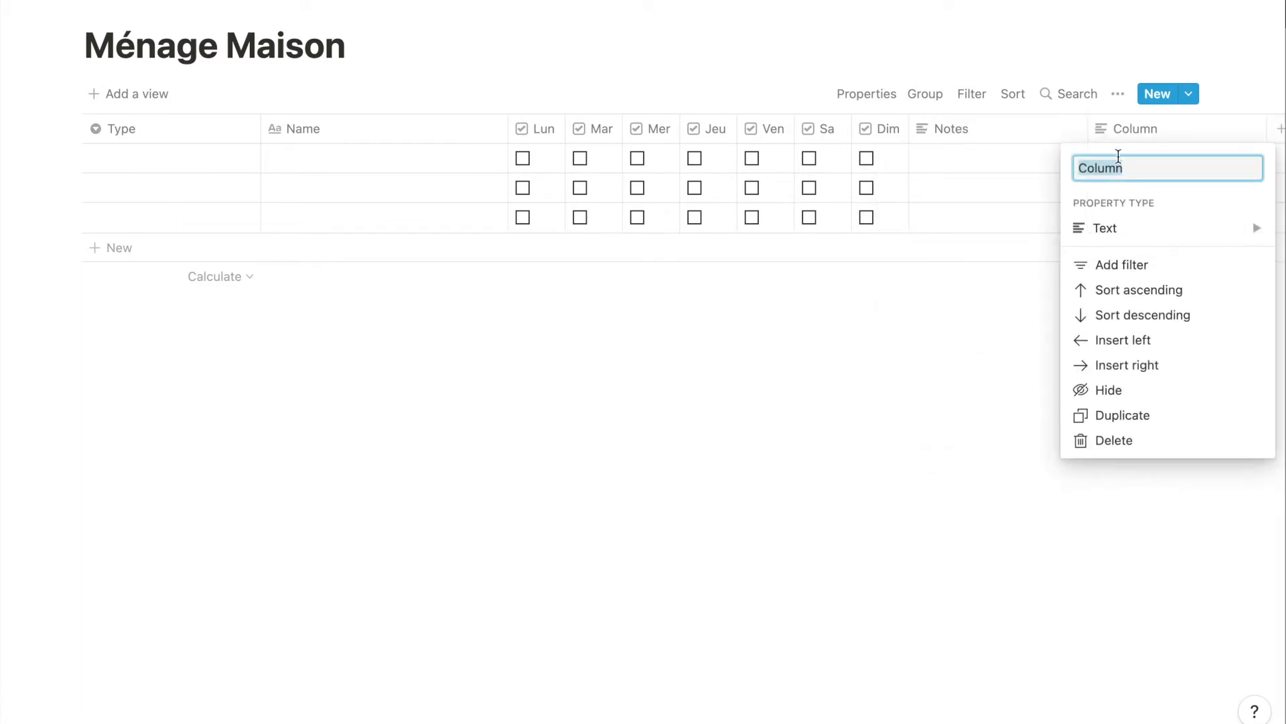
pyautogui.write('Mi')
pyautogui.moveTo(1147, 234)
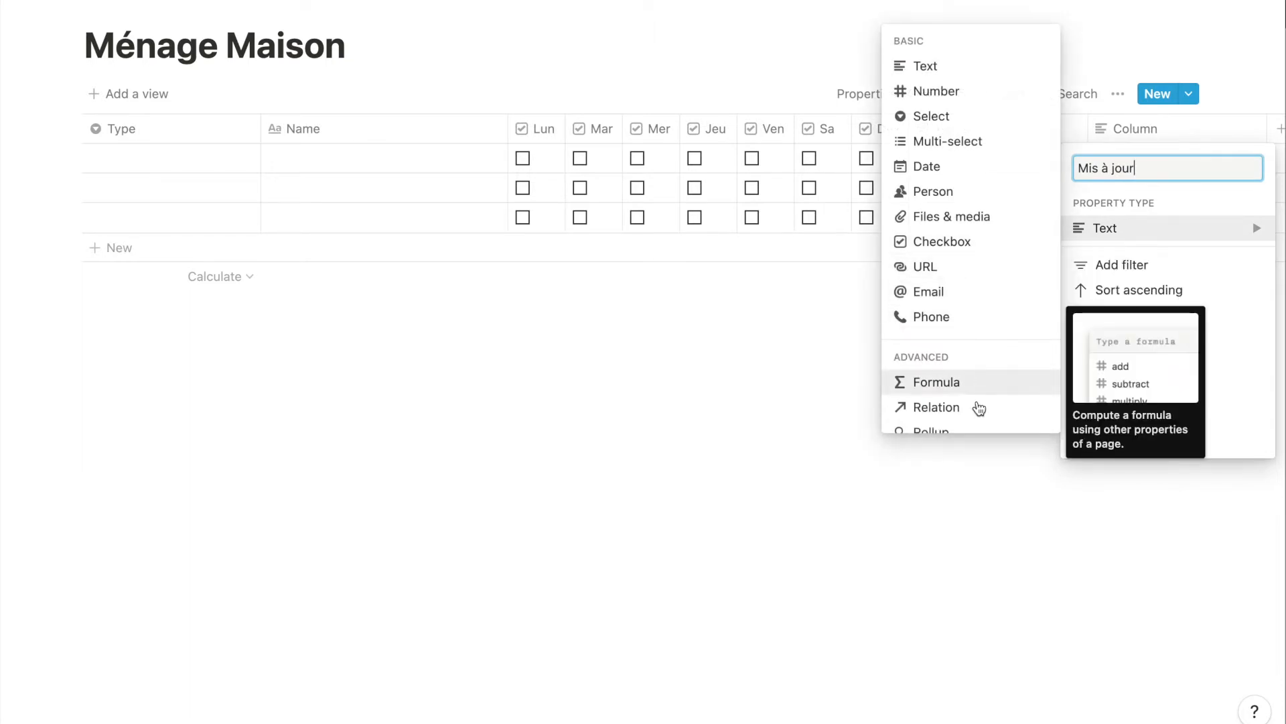
pyautogui.scroll(-3, 976, 406)
pyautogui.click(976, 395)
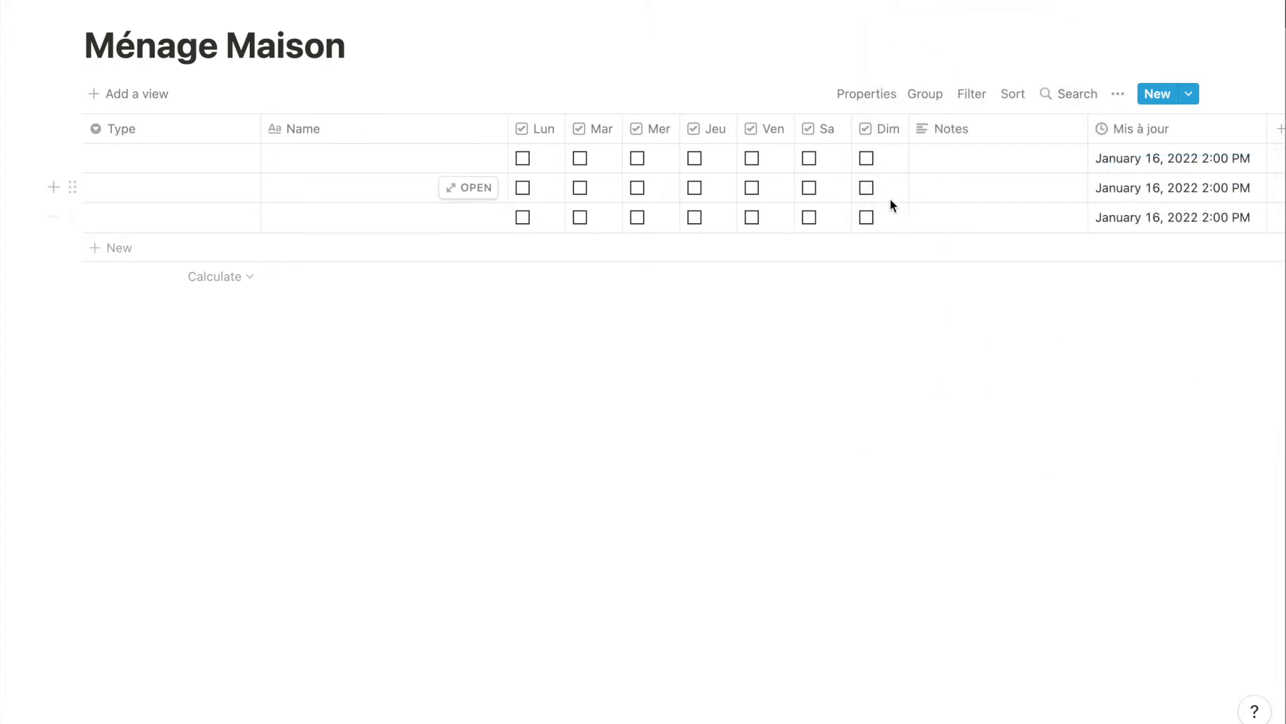
pyautogui.click(235, 159)
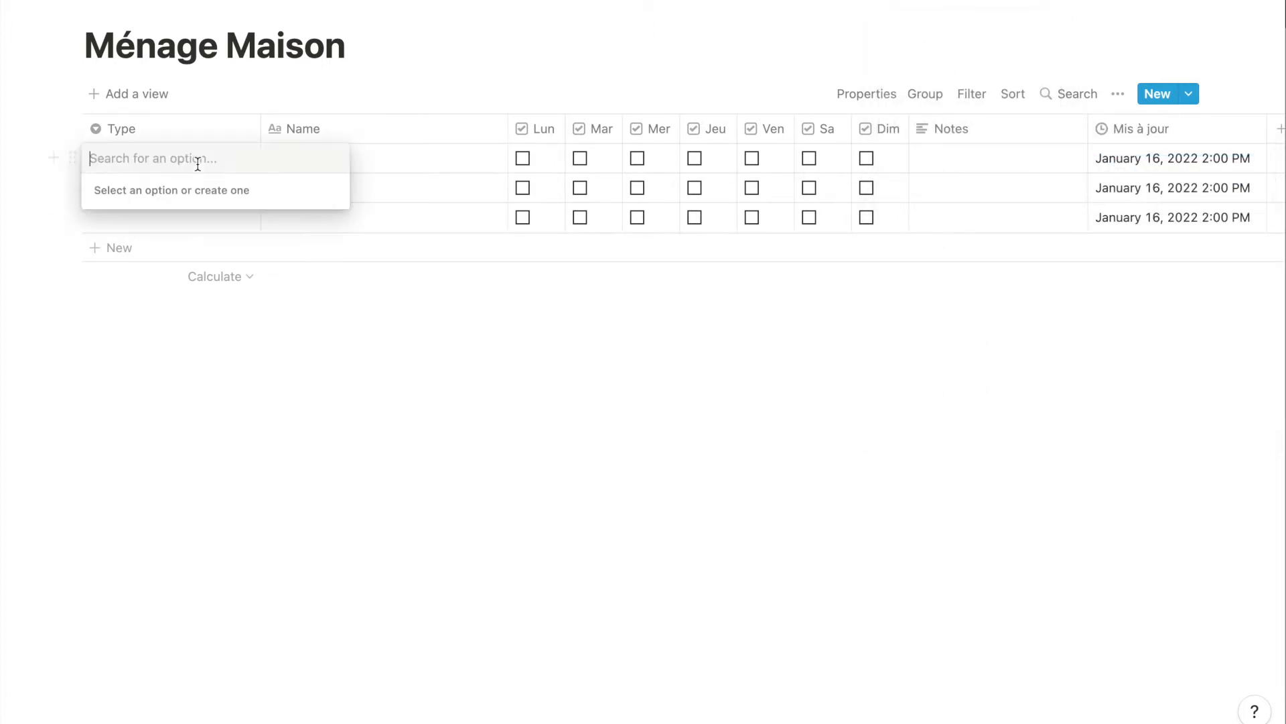
pyautogui.write('Tous les')
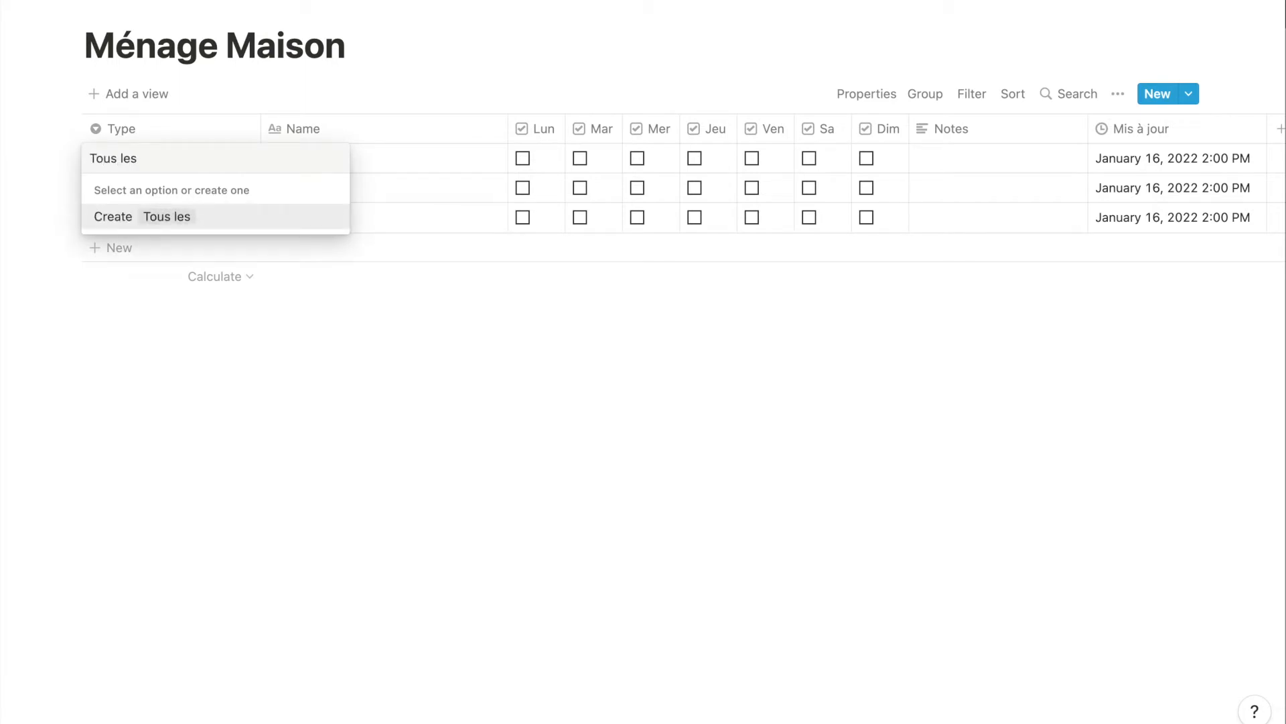
pyautogui.press('BackSpace')
pyautogui.press('BackSpace')
pyautogui.press('BackSpace')
pyautogui.press('BackSpace')
pyautogui.press('BackSpace')
pyautogui.press('BackSpace')
pyautogui.press('BackSpace')
pyautogui.press('BackSpace')
pyautogui.press('Escape')
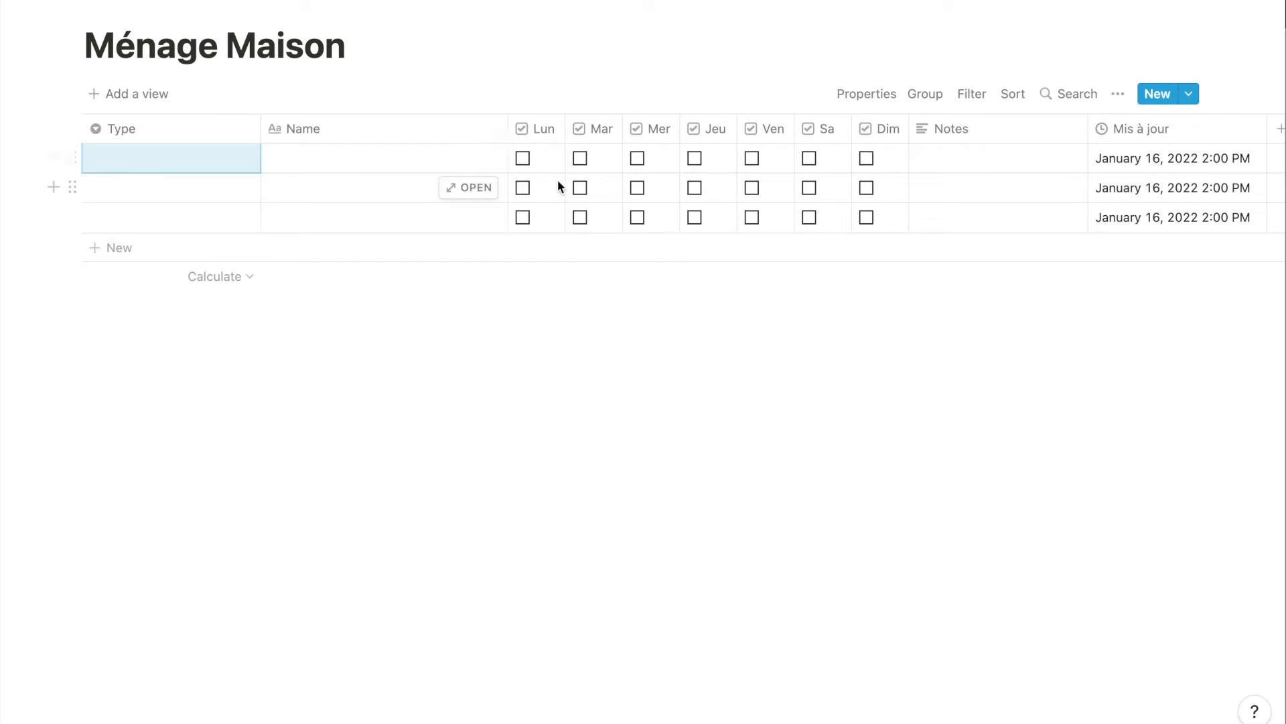
# Change the property type of the Type column to Text.
pyautogui.click(200, 134)
pyautogui.click(217, 232)
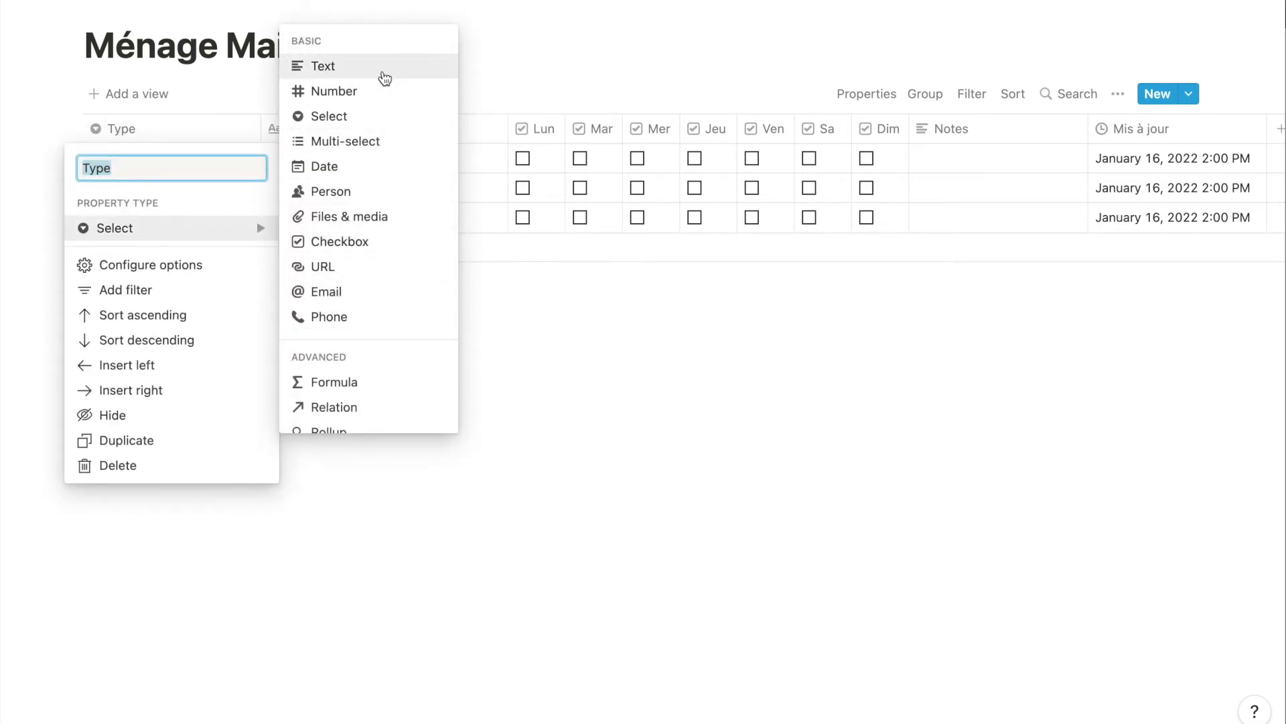
pyautogui.click(380, 67)
# Fill the first Type cell with "Tous les jours, Une fois par semaine, une fois par mois, Une fois par saison".
pyautogui.click(197, 159)
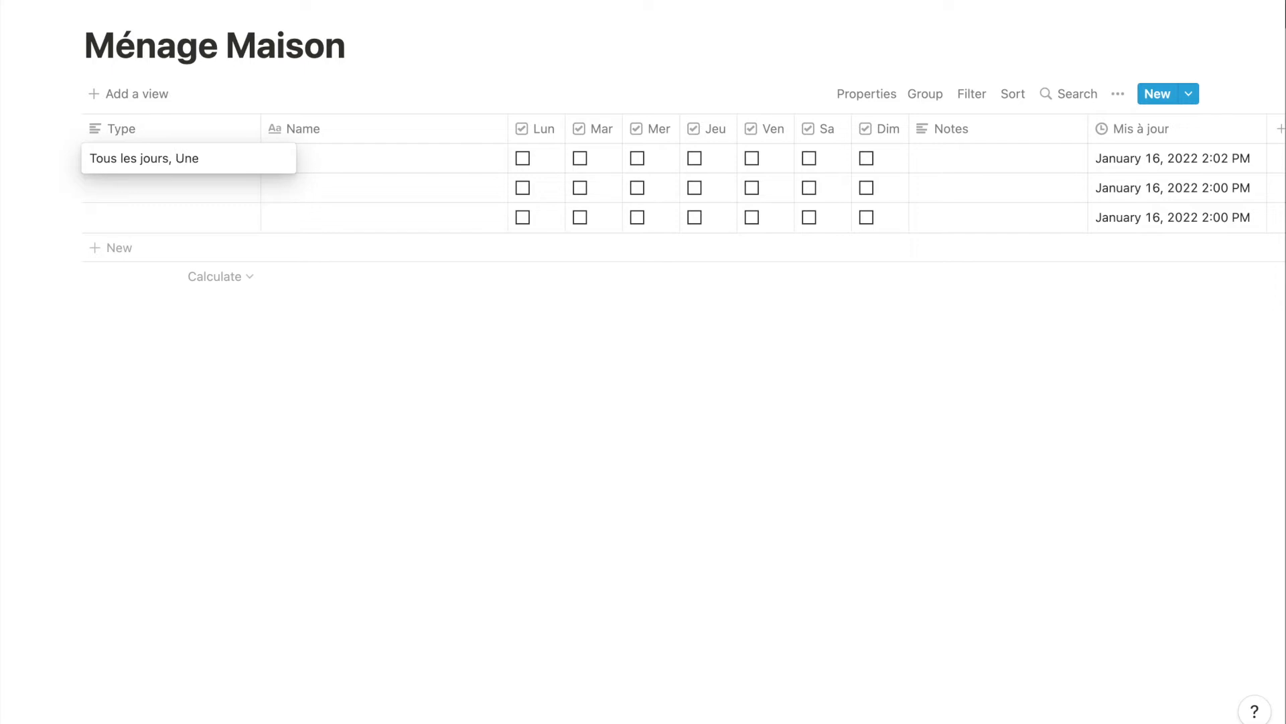
pyautogui.write('Tous les jours, Une fois par semain')
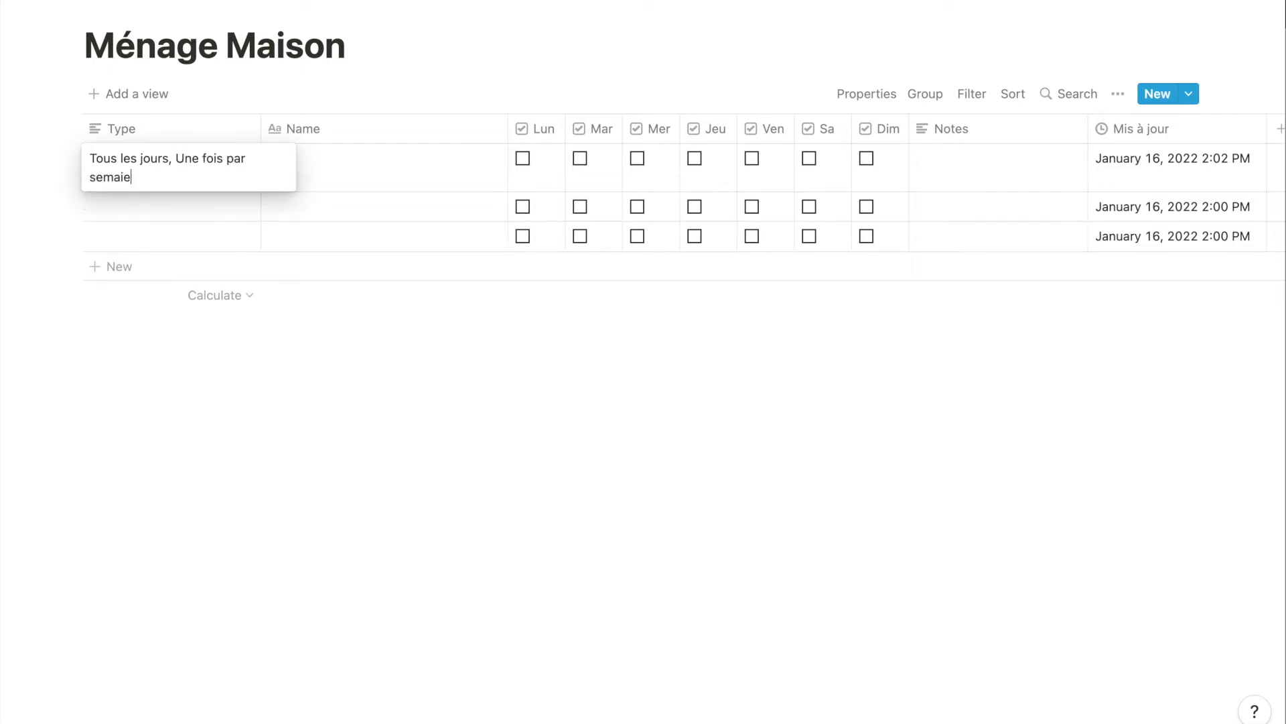
pyautogui.write('e, une fois par mois, Une fois')
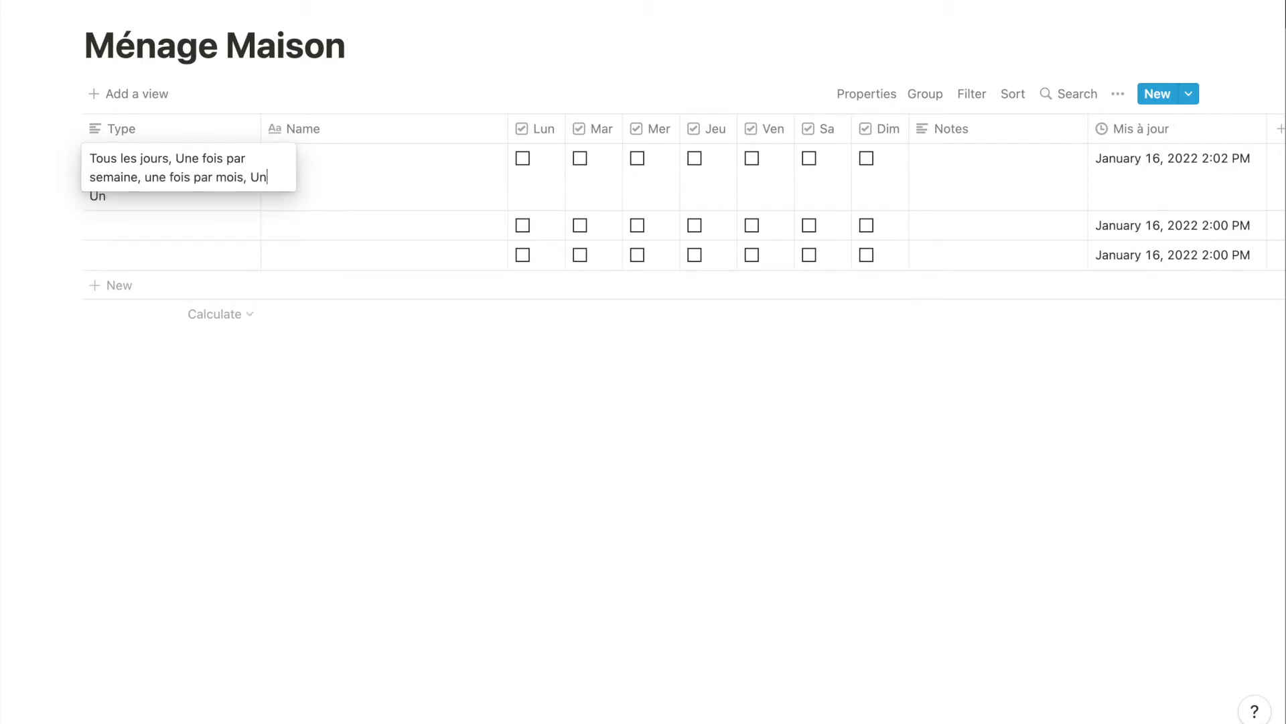
pyautogui.press('Return')
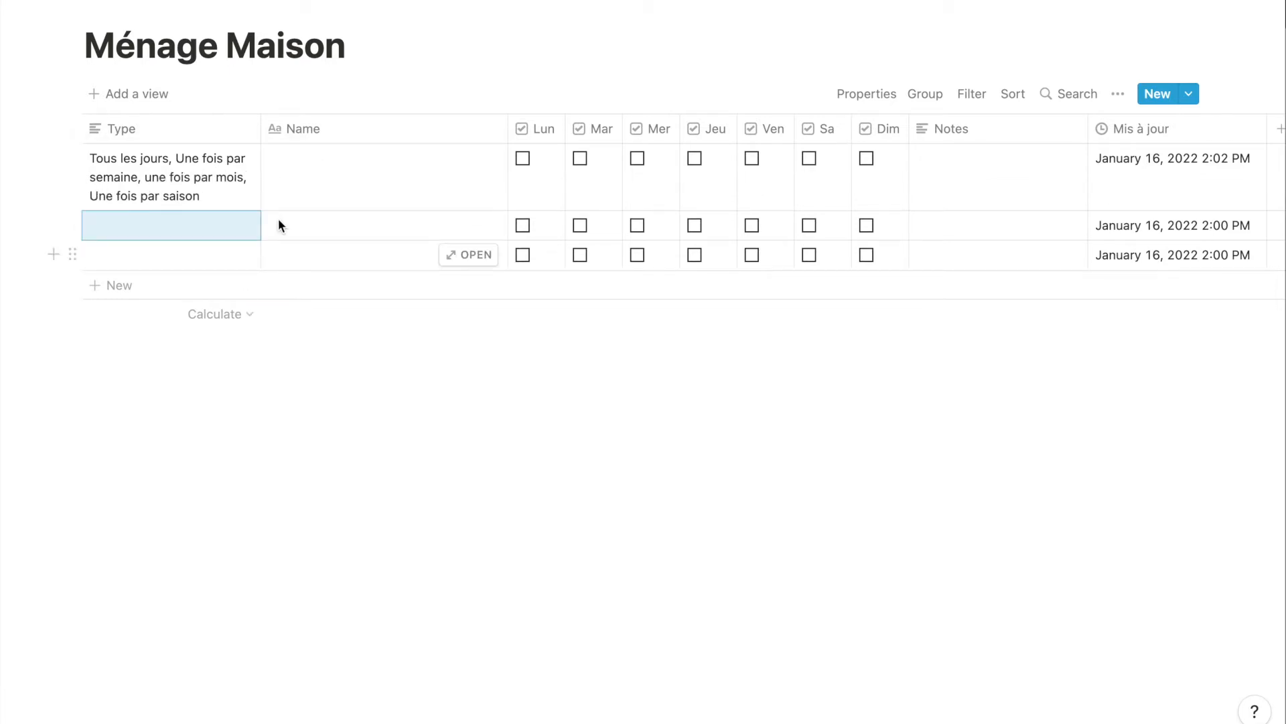
# Change the property type of the Type column to Select.
pyautogui.click(230, 130)
pyautogui.click(260, 231)
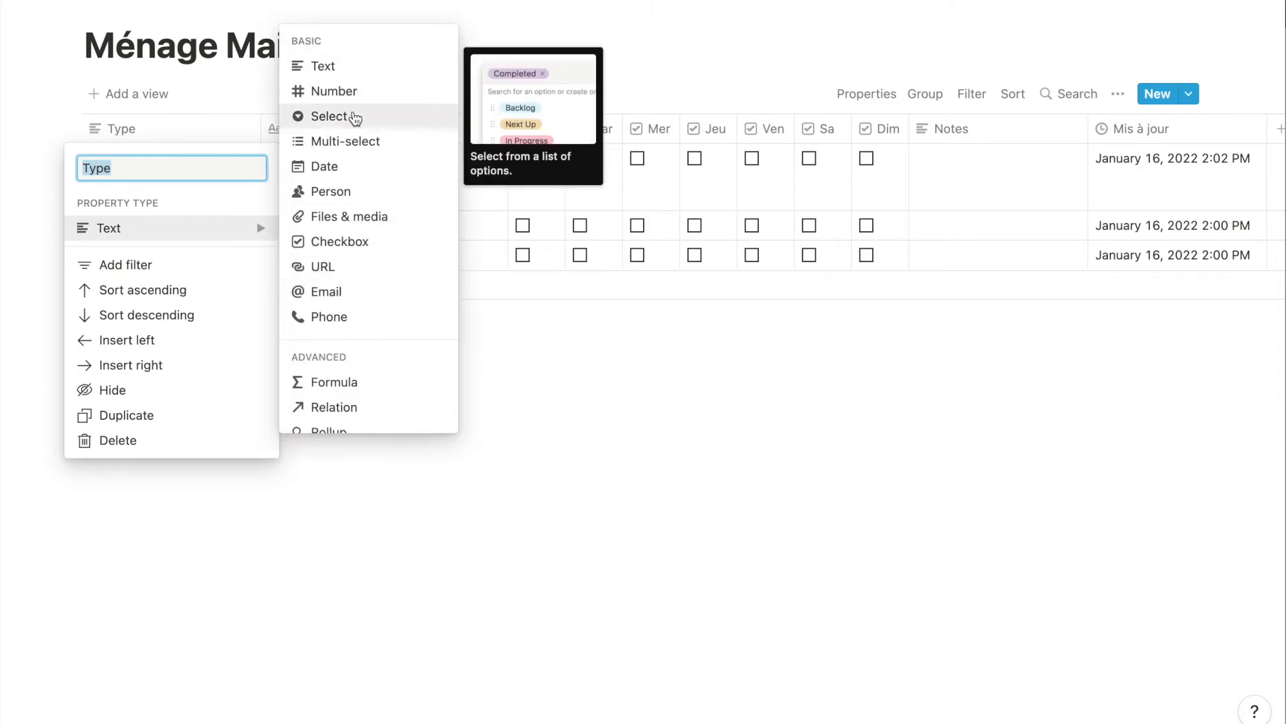
pyautogui.click(332, 116)
# Color the Type option "Tous les jours" gray and "Une fois par semaine" brown.
pyautogui.click(226, 159)
pyautogui.click(333, 215)
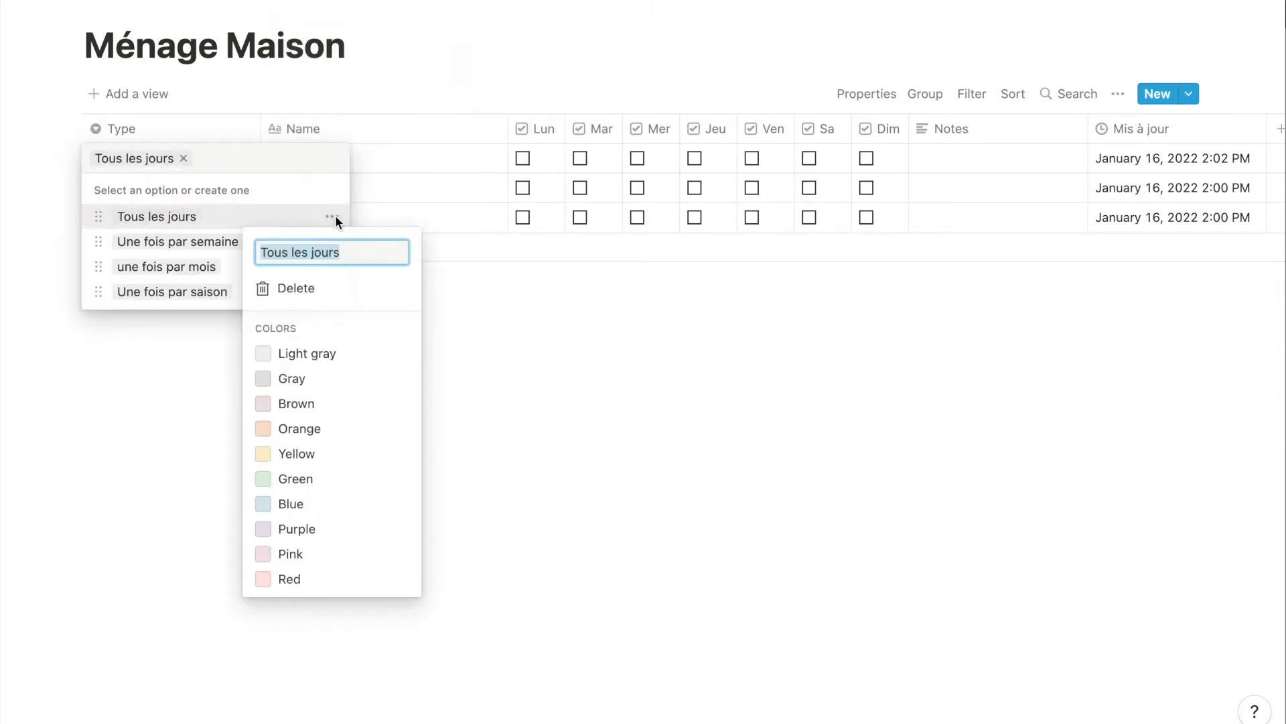
pyautogui.click(284, 381)
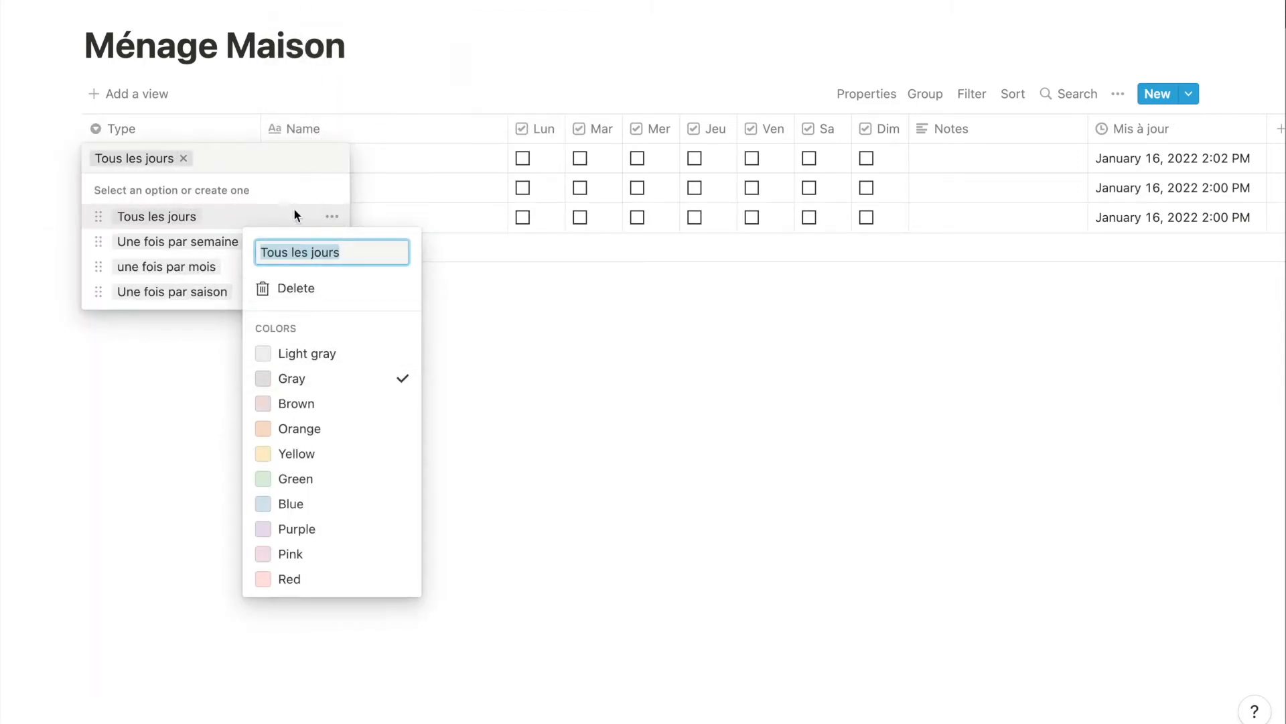
pyautogui.click(332, 242)
pyautogui.click(332, 241)
pyautogui.click(295, 428)
pyautogui.press('Escape')
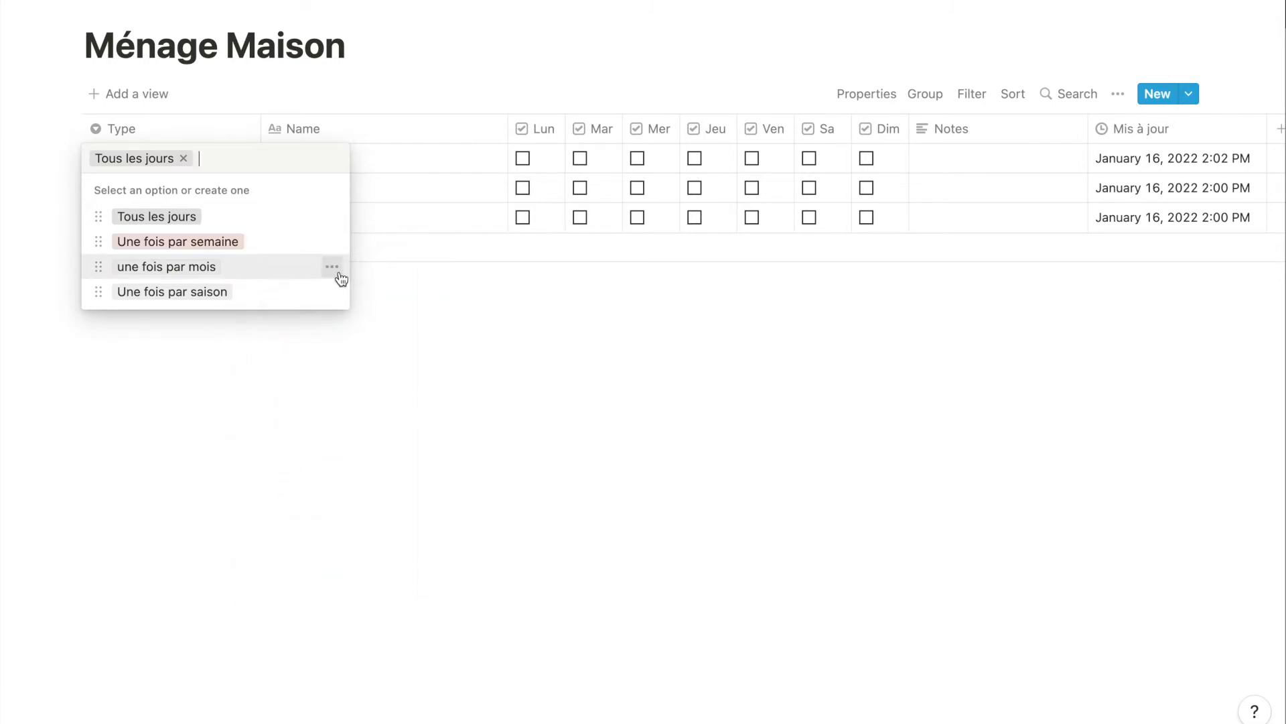
# Color the Type option "une fois par mois" orange and "Une fois par saison" yellow.
pyautogui.click(331, 267)
pyautogui.click(335, 480)
pyautogui.press('Escape')
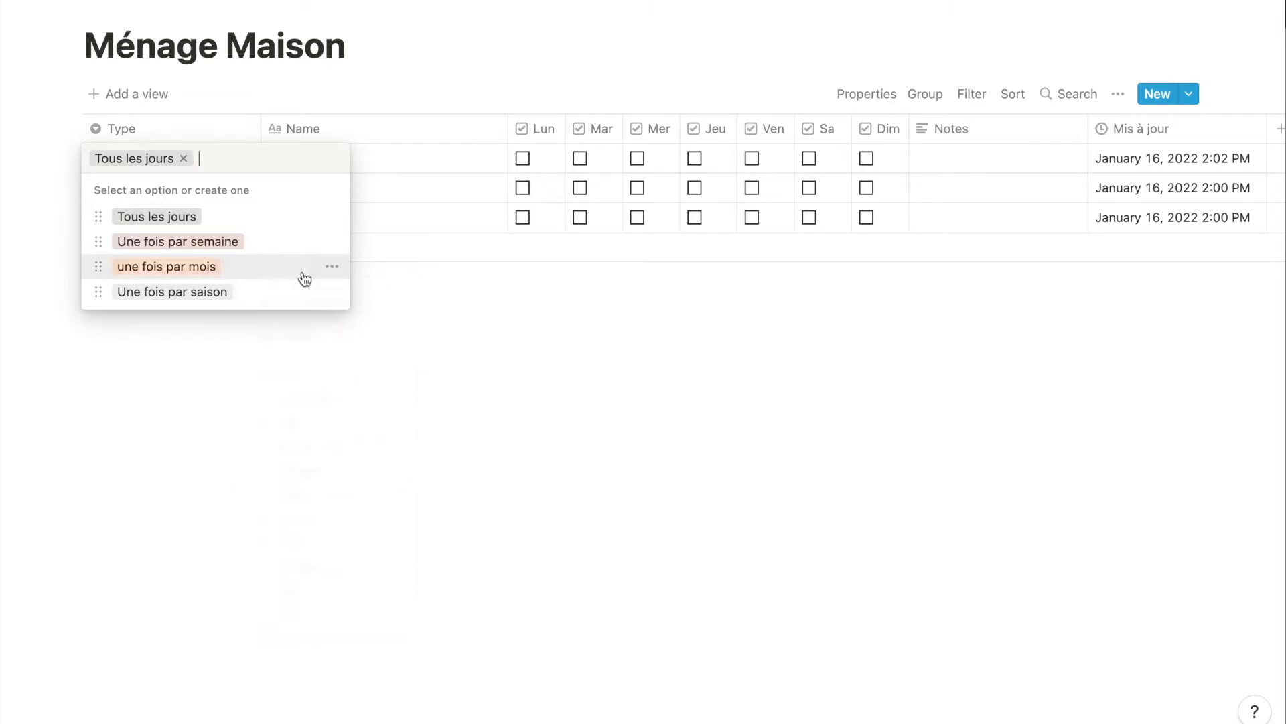
pyautogui.click(331, 291)
pyautogui.click(319, 529)
pyautogui.press('Escape')
pyautogui.press('Escape')
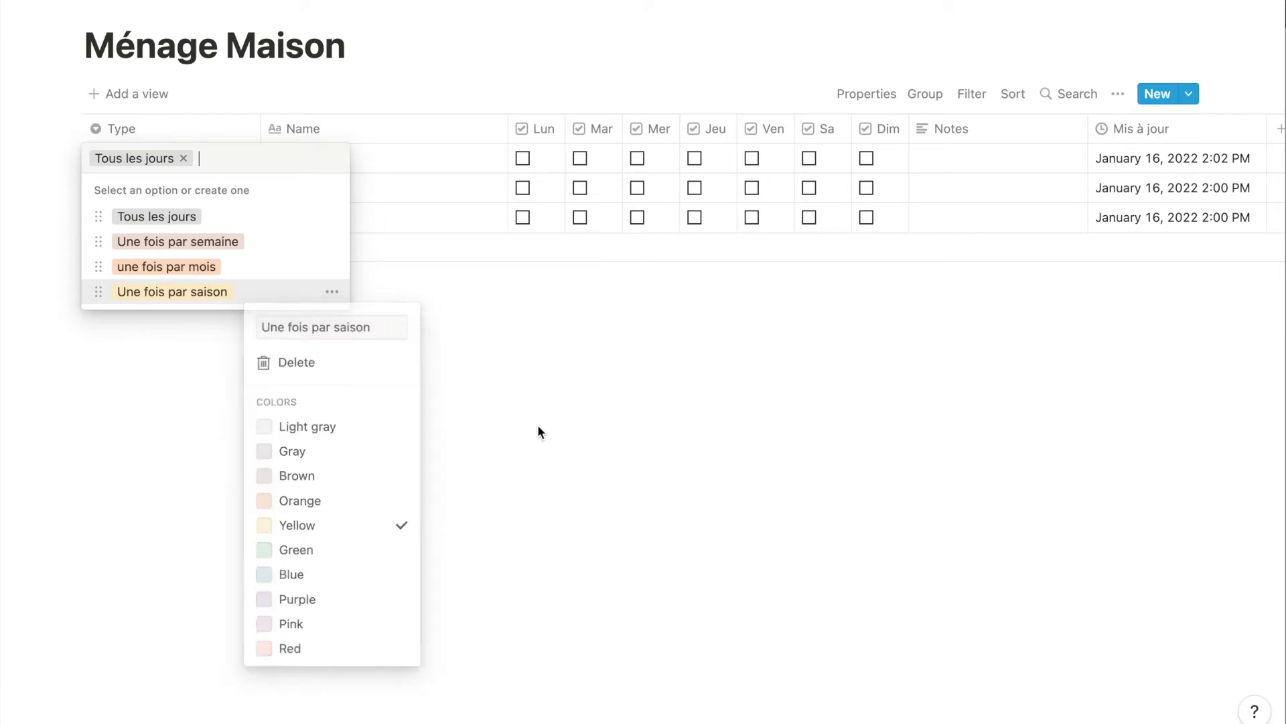
# Name the first task "Aérez toutes les pièces".
pyautogui.click(365, 161)
pyautogui.write('Aérez toutes les pièces')
pyautogui.press('Return')
# Name the second task "Faire son lit" and set its Type to "Tous les jours".
pyautogui.click(389, 199)
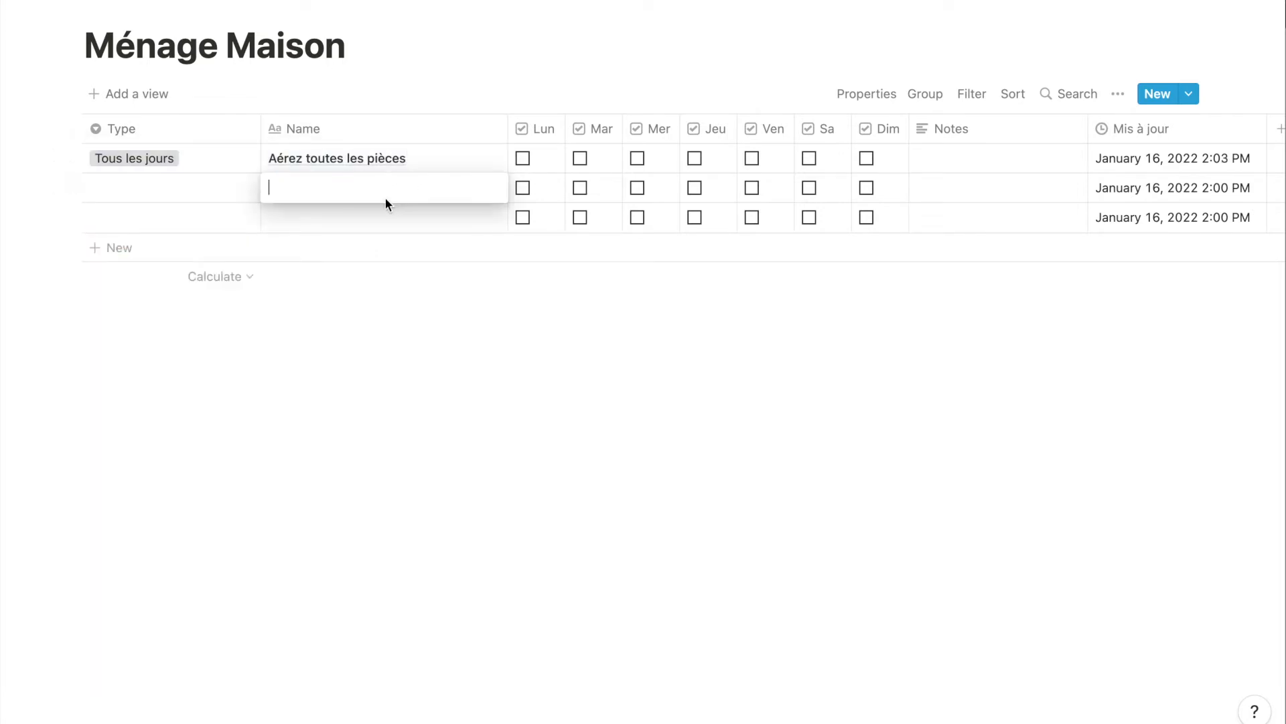
pyautogui.write('Faire son lit')
pyautogui.press('Return')
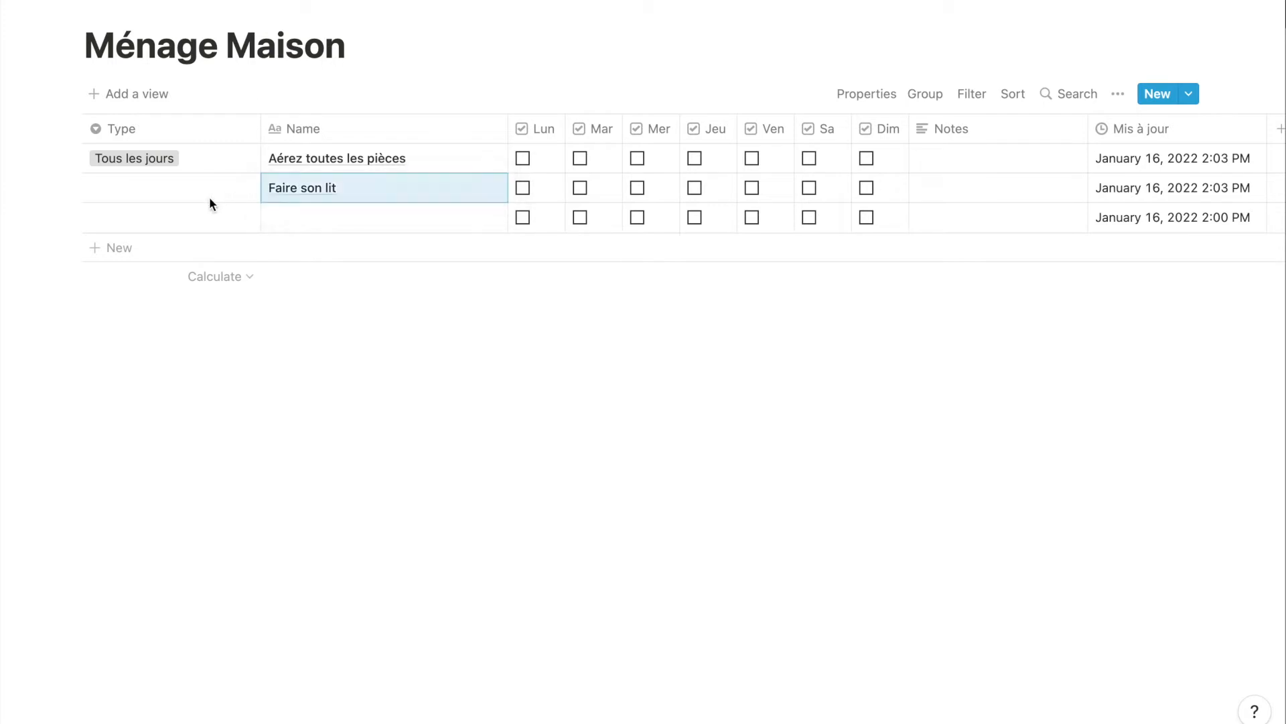
pyautogui.click(209, 196)
pyautogui.click(207, 250)
# Name the third task "Rangement de ce qui traîne" and set its Type to "Tous les jours".
pyautogui.click(360, 214)
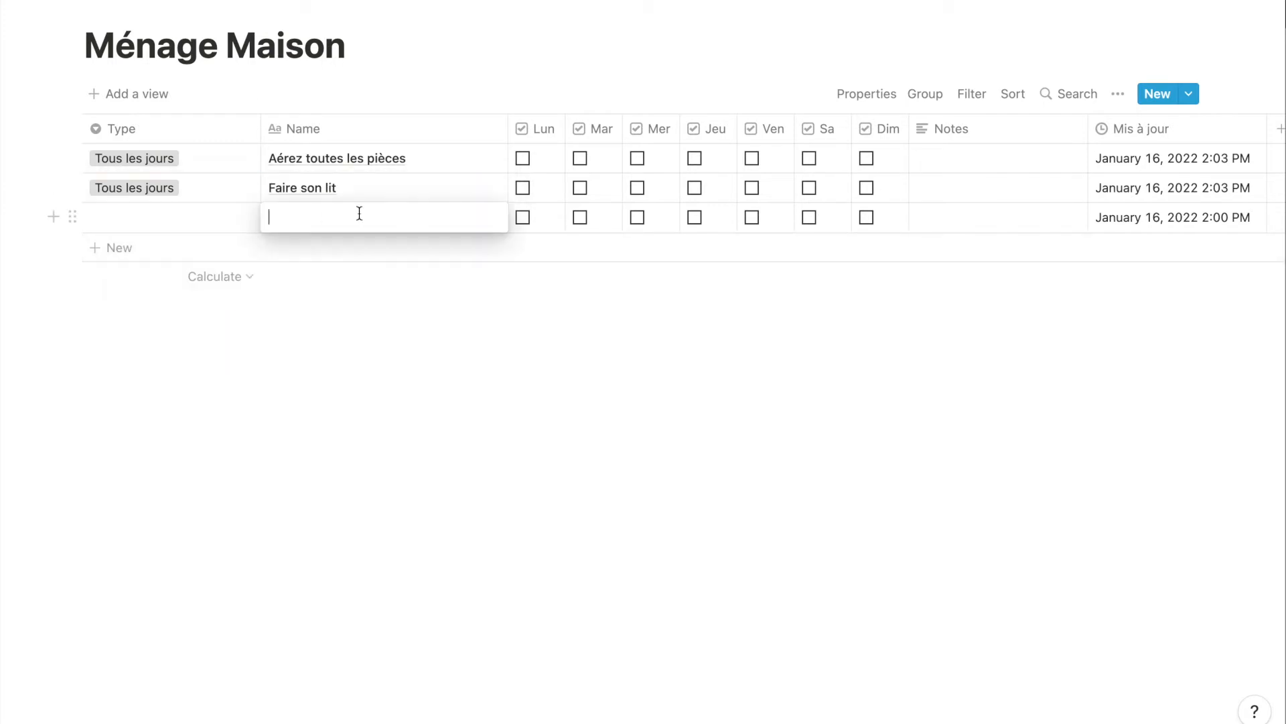
pyautogui.write('Rangement de ce qui traîne')
pyautogui.press('Return')
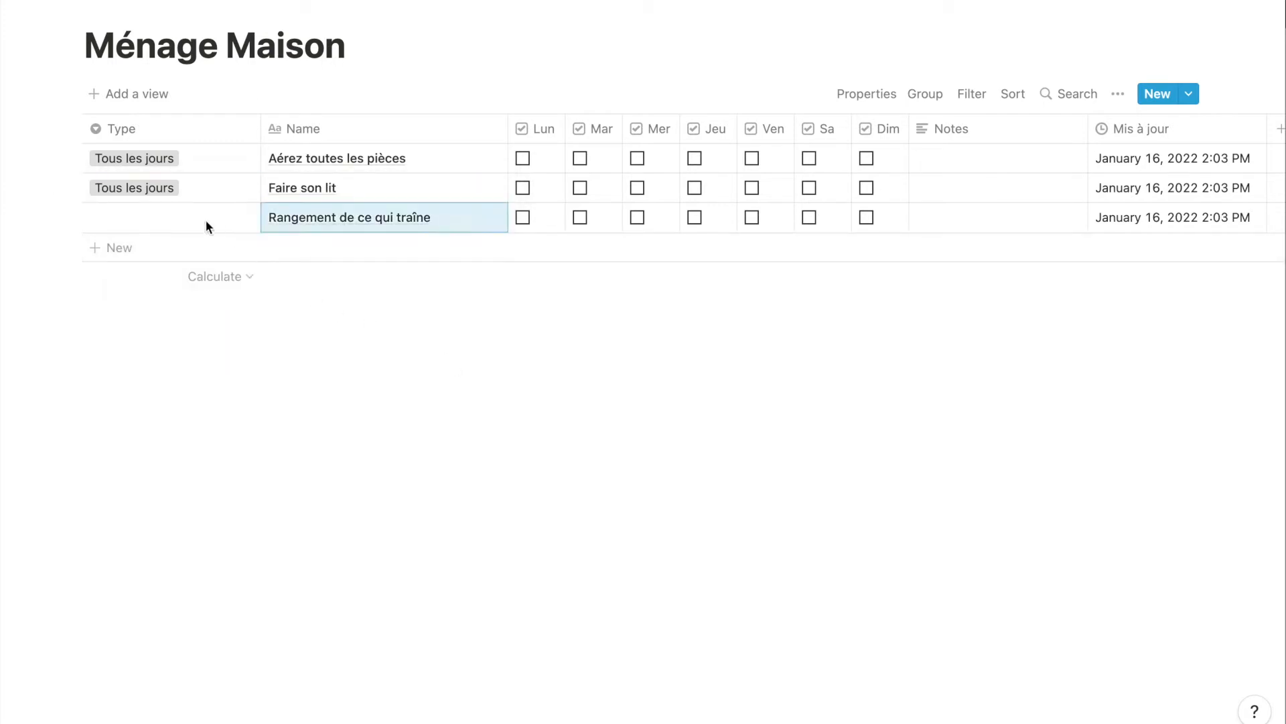
pyautogui.click(205, 219)
pyautogui.click(231, 278)
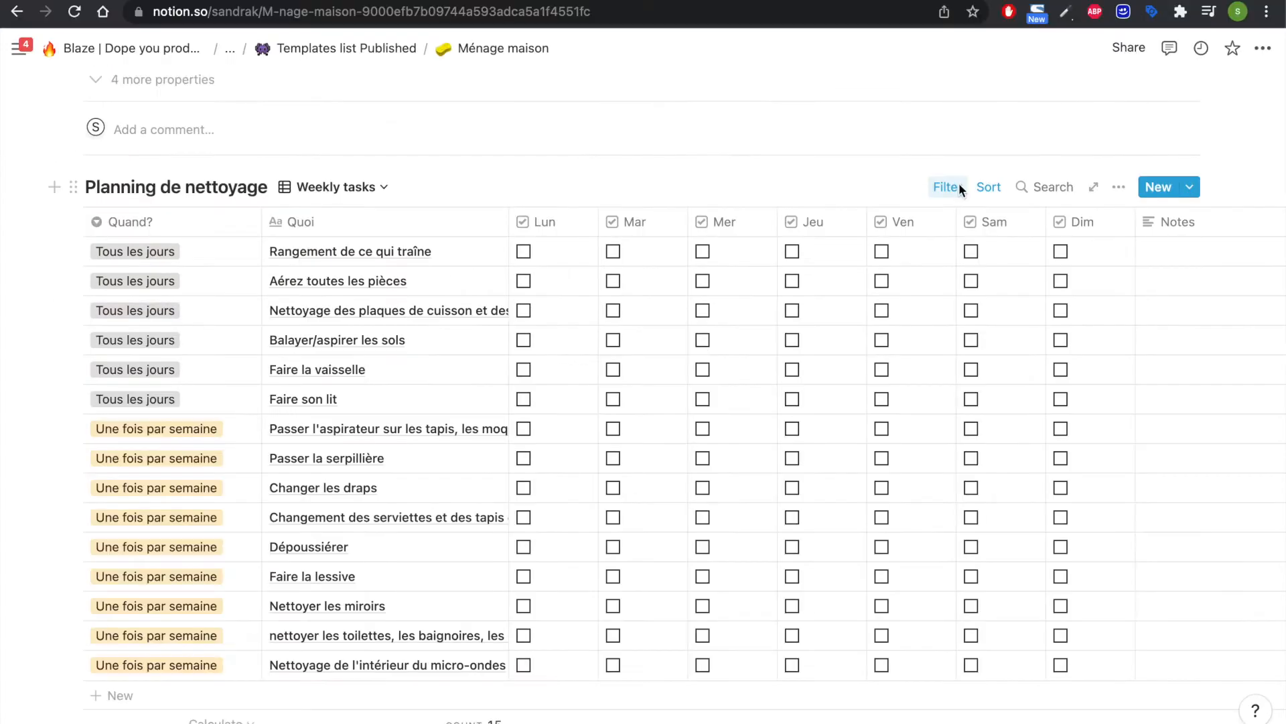
# Examine the filters of the Weekly tasks view in the Planning de nettoyage database.
pyautogui.click(959, 188)
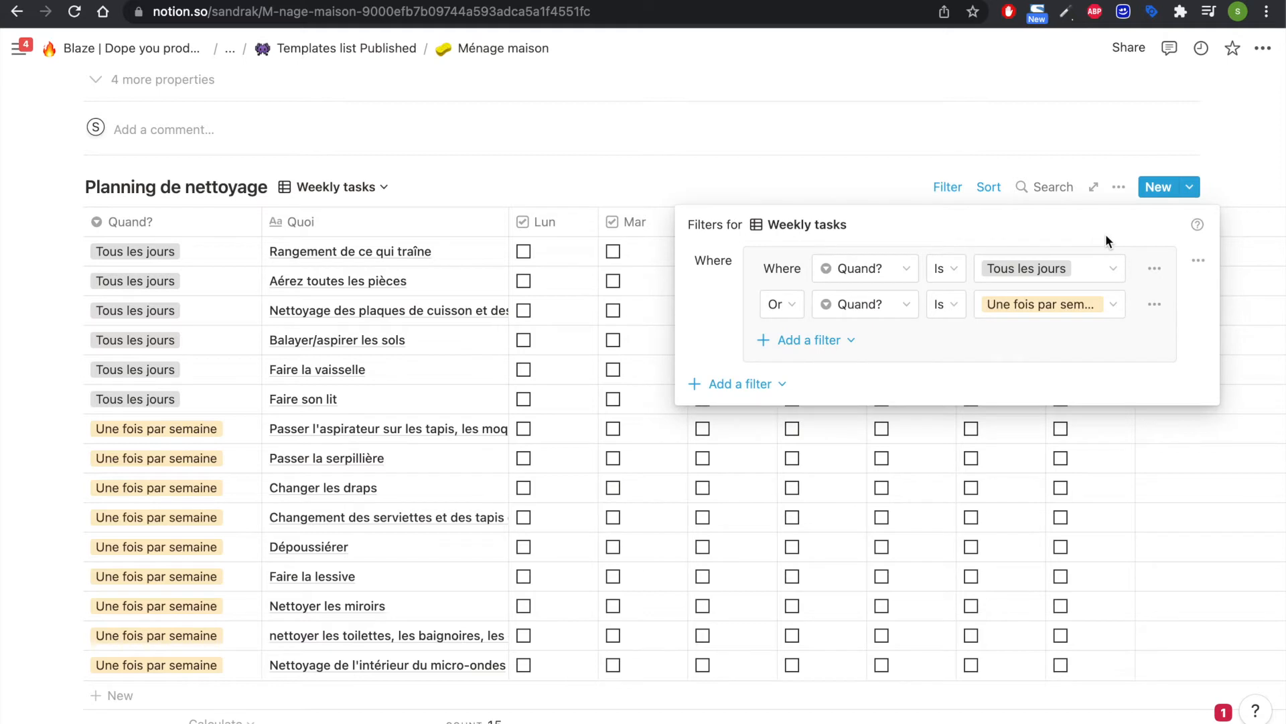
pyautogui.click(809, 151)
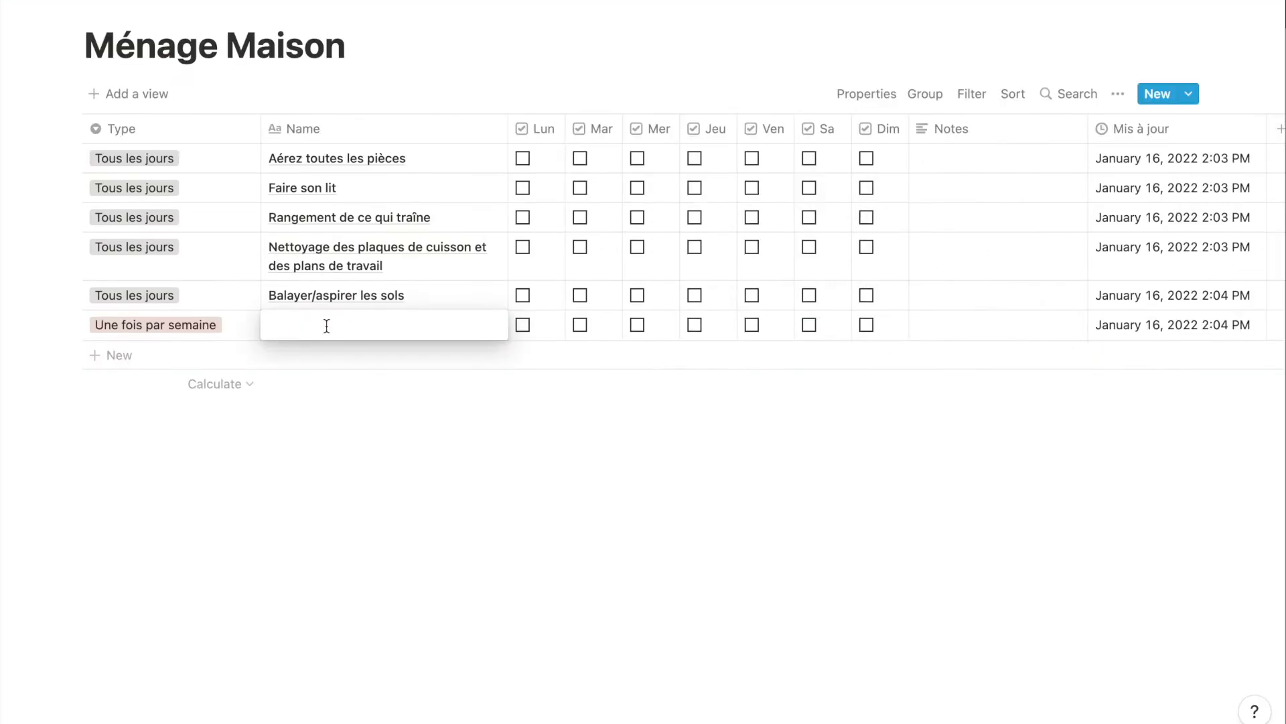
# Name weekly tasks "Passer l'aspirateur sur les tapis, les moquettes et les tissus d'ameublement." and "Changement des serviettes et des tapis de bain".
pyautogui.write("Passer l'aspirateur sur les tapis, les moquettes et les tissus d'ameublement.")
pyautogui.press('Escape')
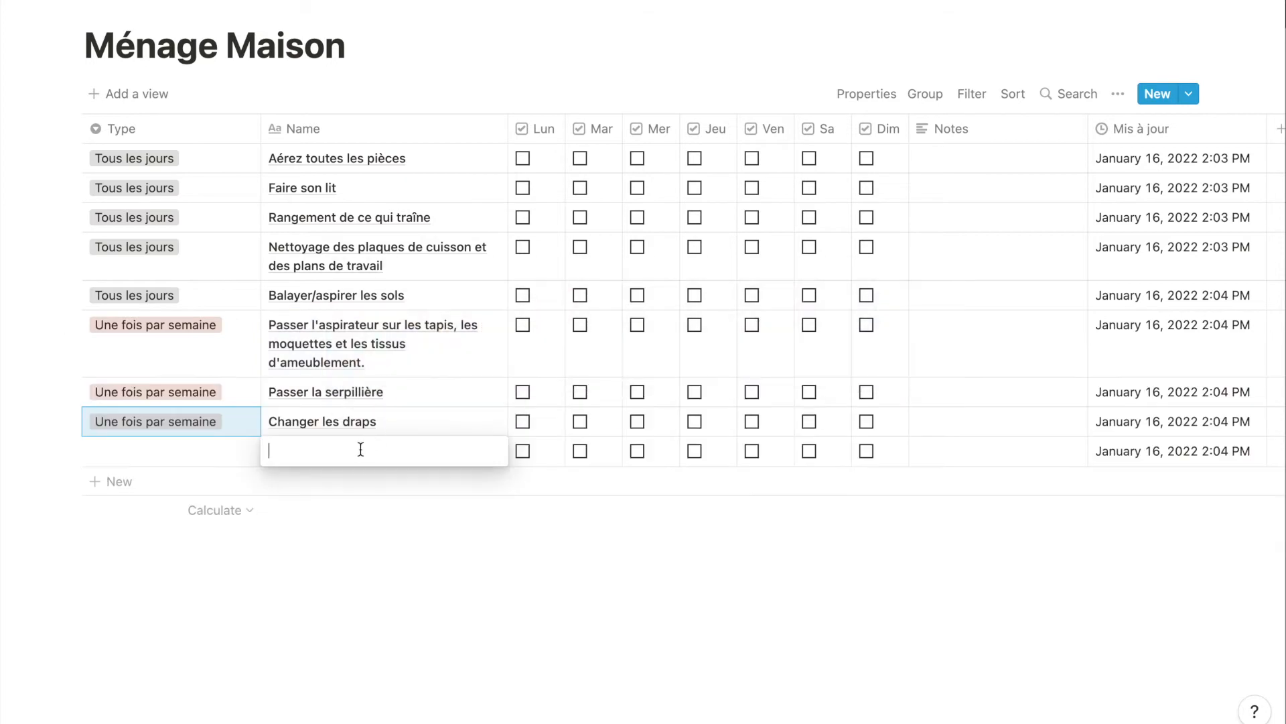
pyautogui.write('Changement des serviettes et des tapis de bain')
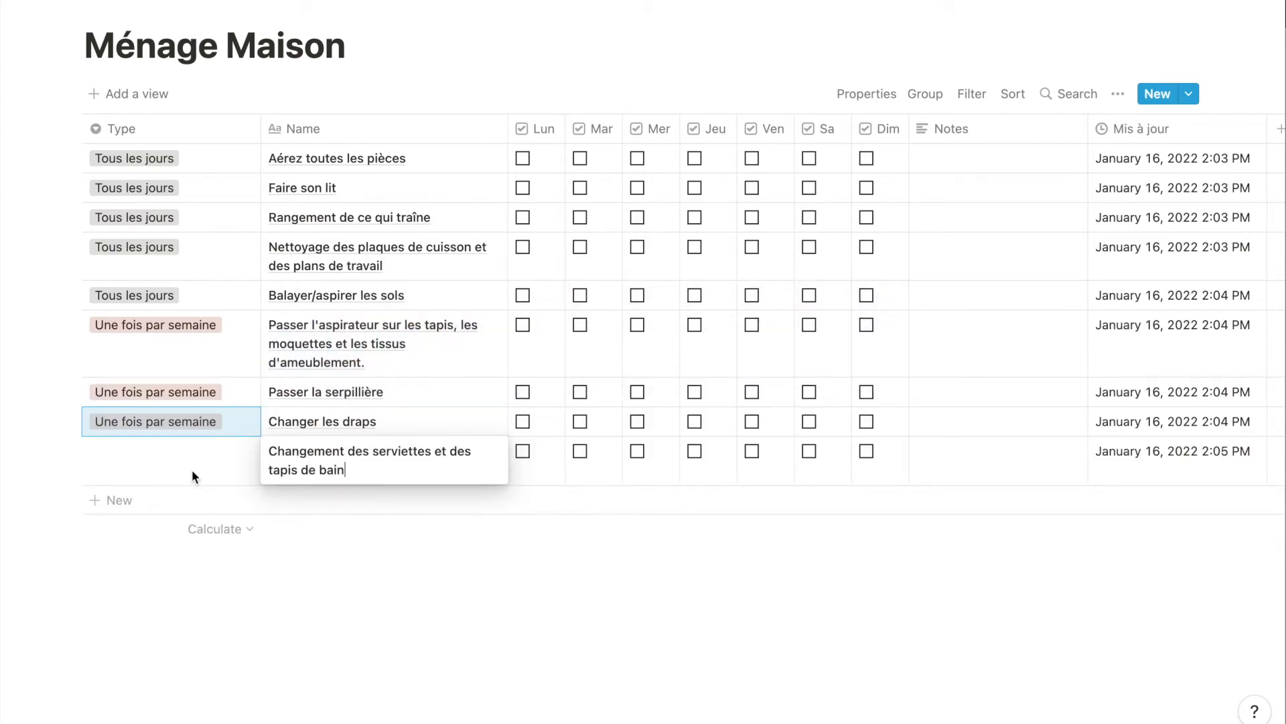
pyautogui.press('Escape')
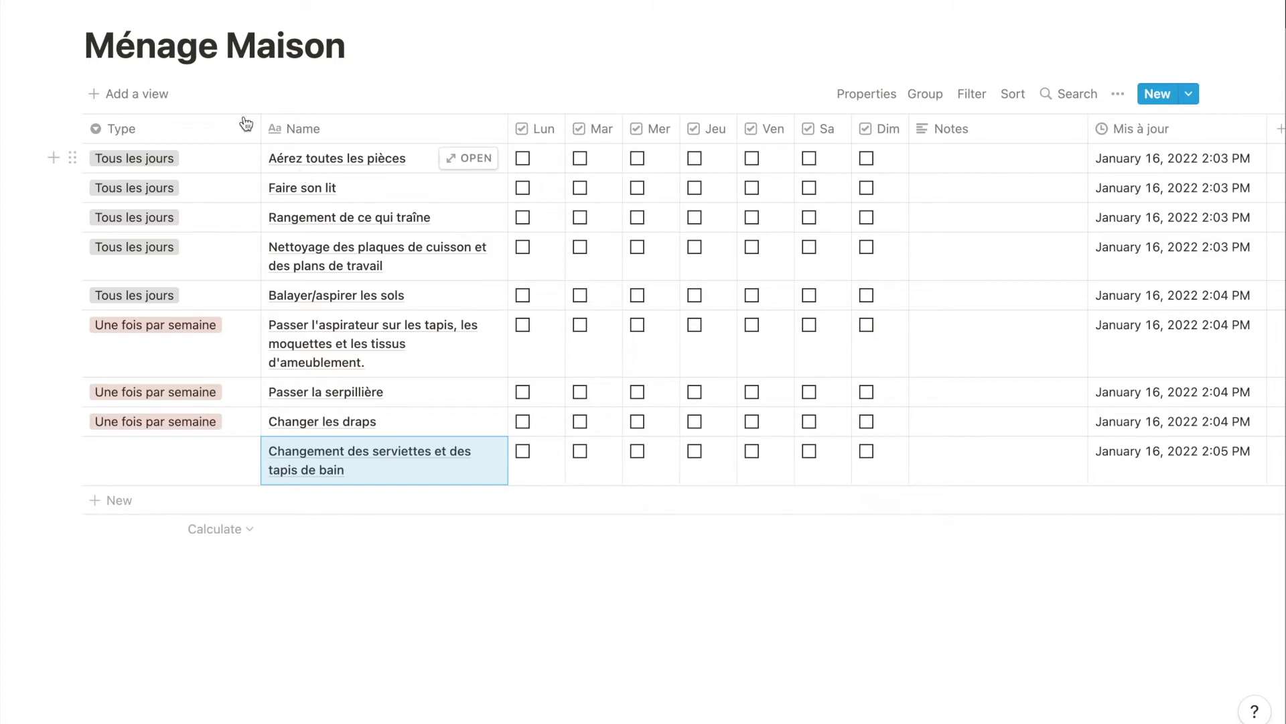
# Add a table view named "Toutes les tâches" to the Ménage Maison database.
pyautogui.click(167, 108)
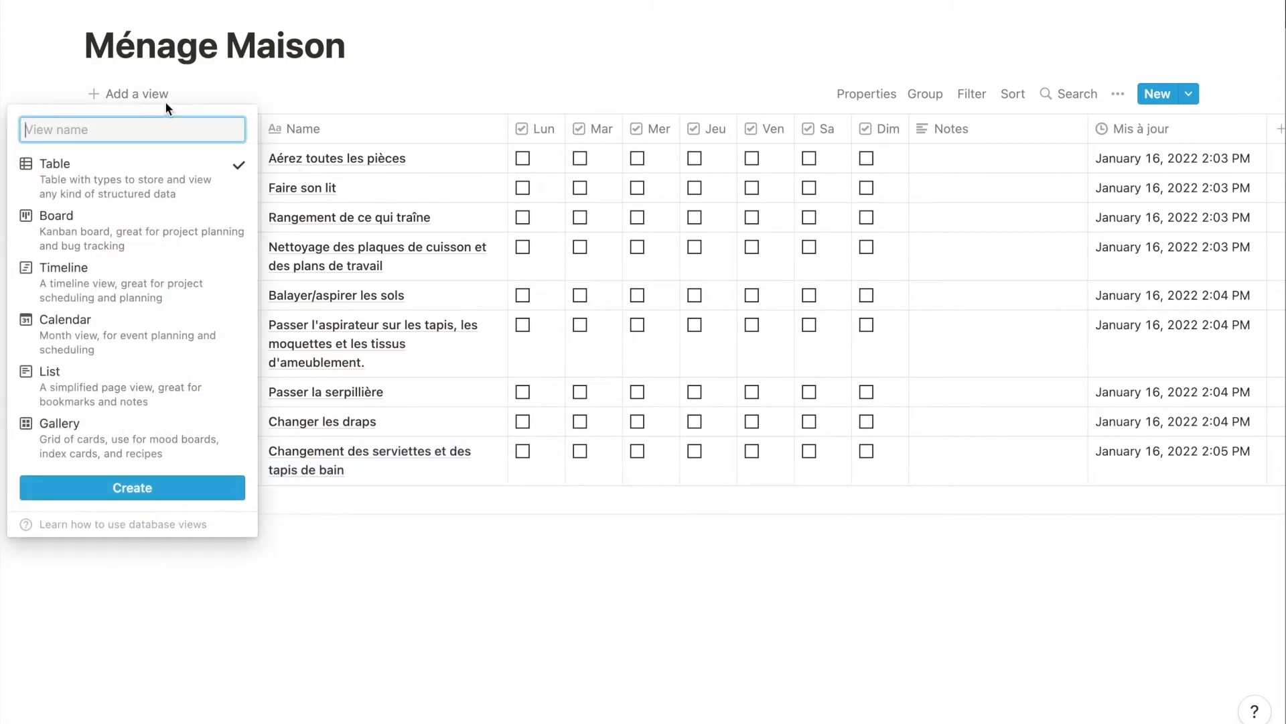
pyautogui.click(329, 97)
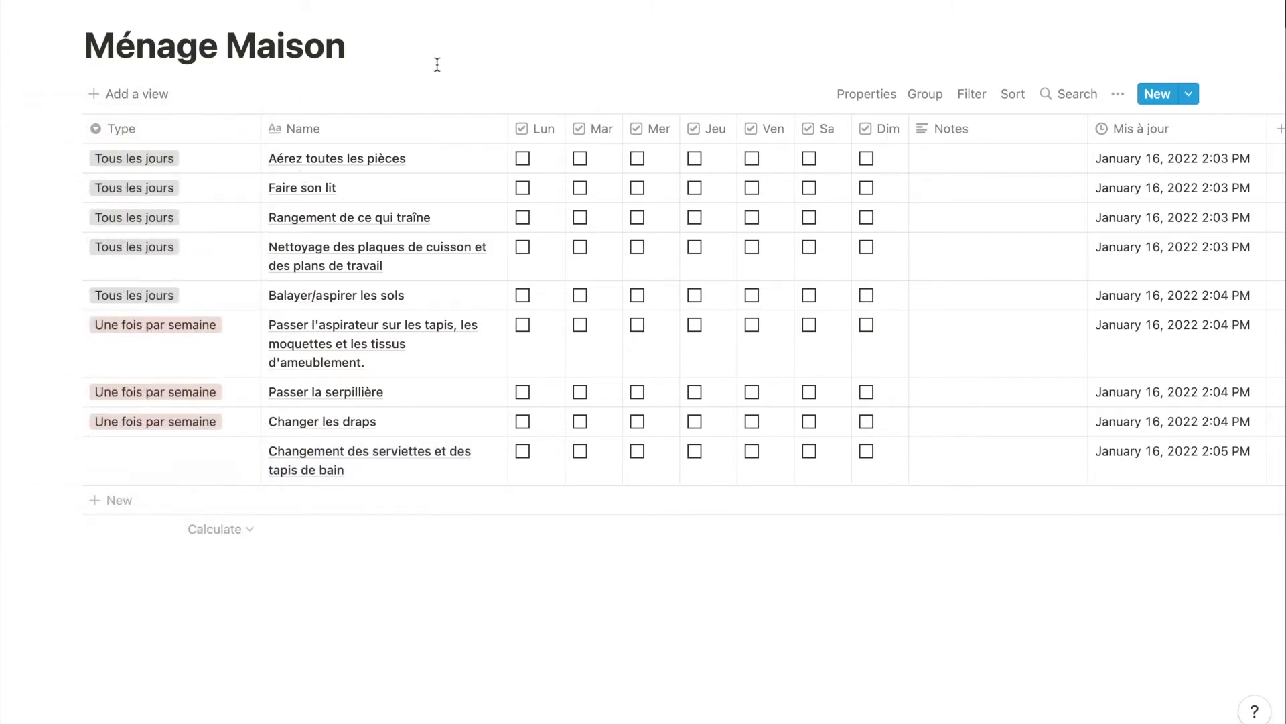
pyautogui.click(158, 99)
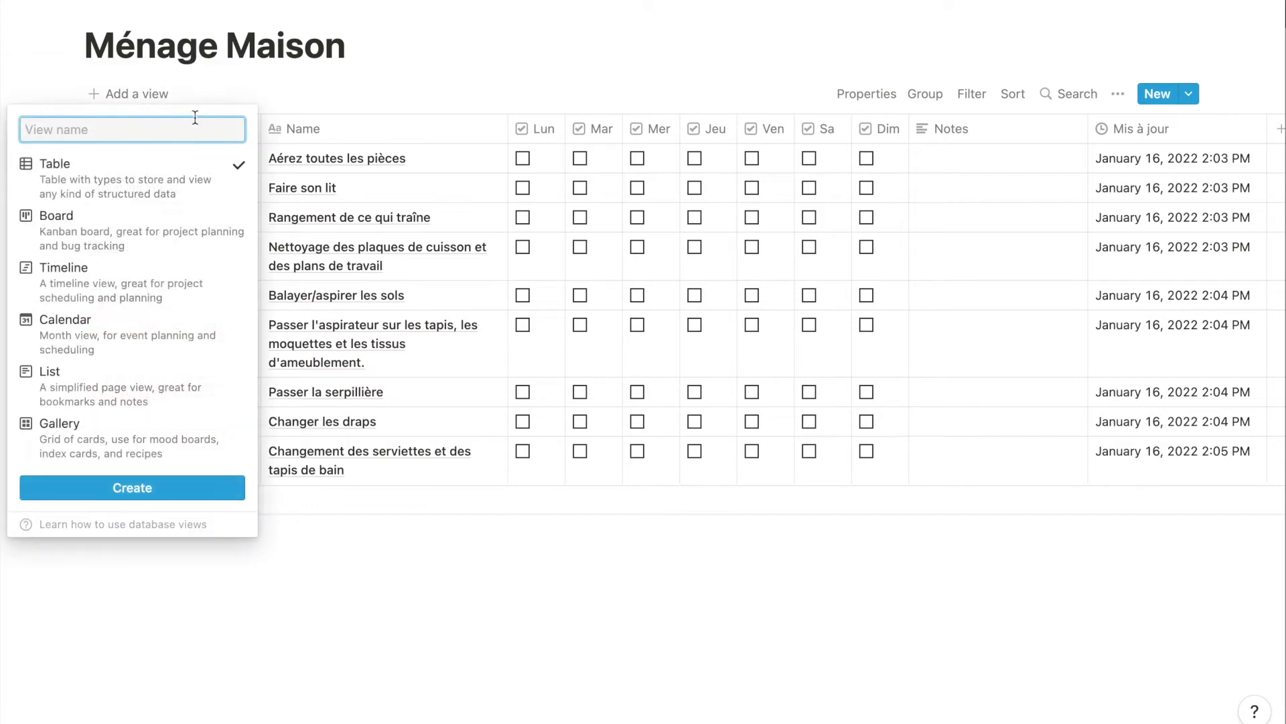
pyautogui.write('tes les tâches')
pyautogui.press('Return')
# Sort the Toutes les tâches view by Type in ascending order.
pyautogui.click(191, 130)
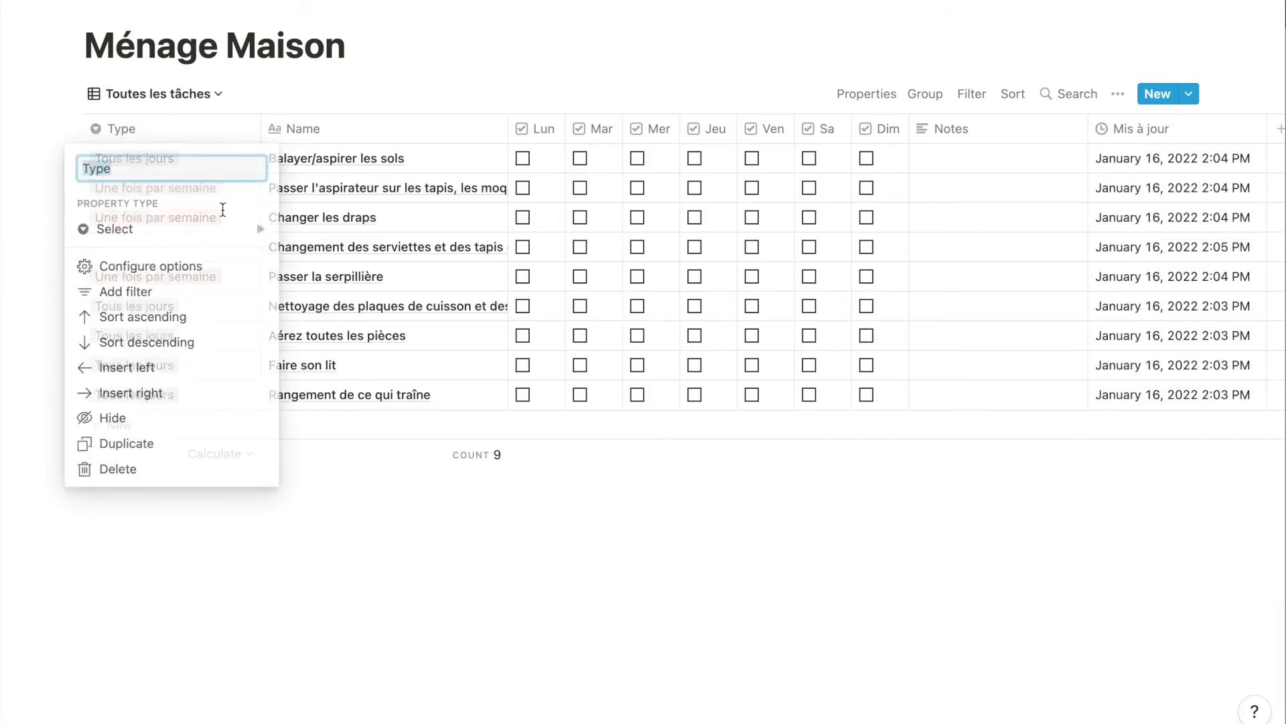
pyautogui.click(201, 319)
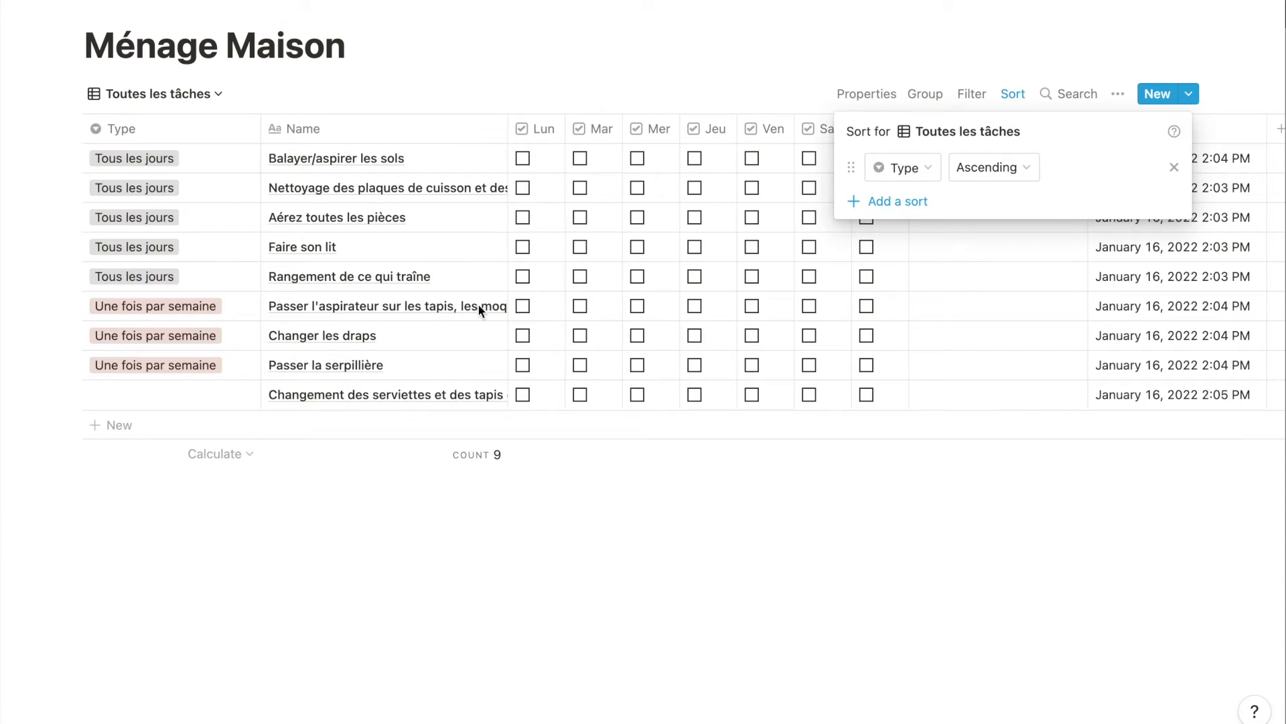
pyautogui.click(423, 540)
# Create a second table view, also named "Toutes les tâches".
pyautogui.click(137, 94)
pyautogui.write('T')
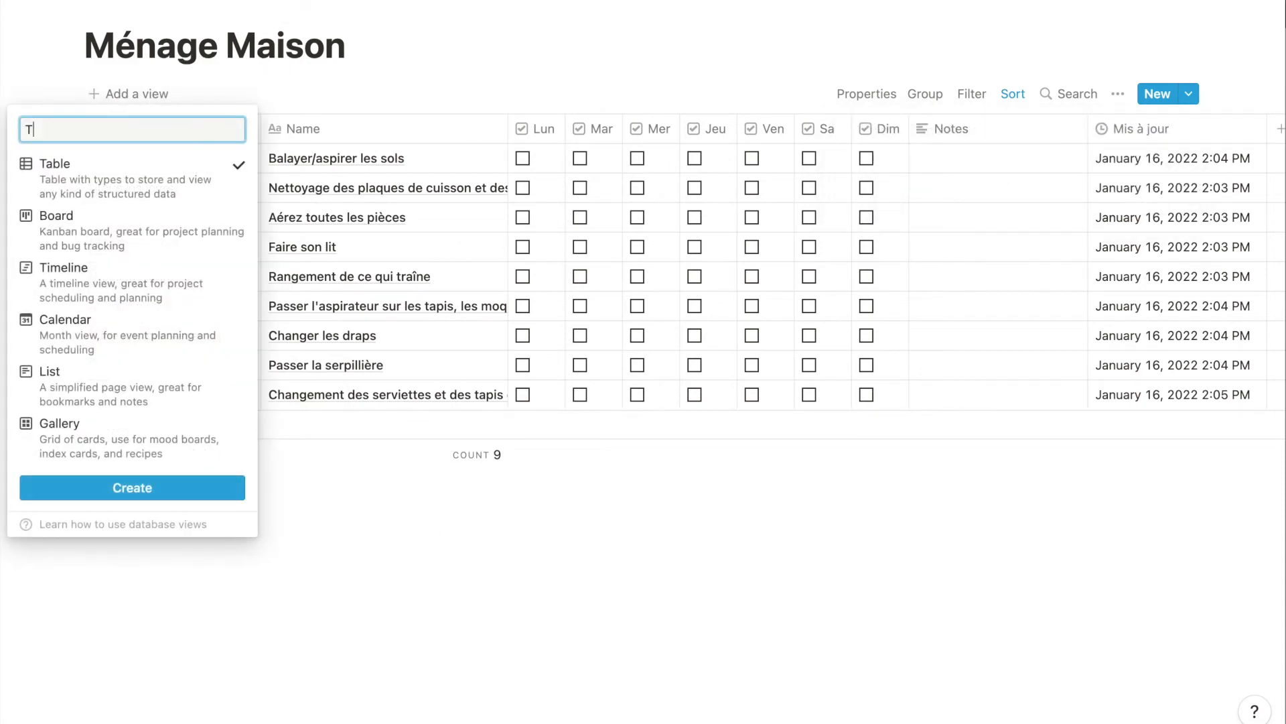
pyautogui.write('outes les tâches')
pyautogui.press('Return')
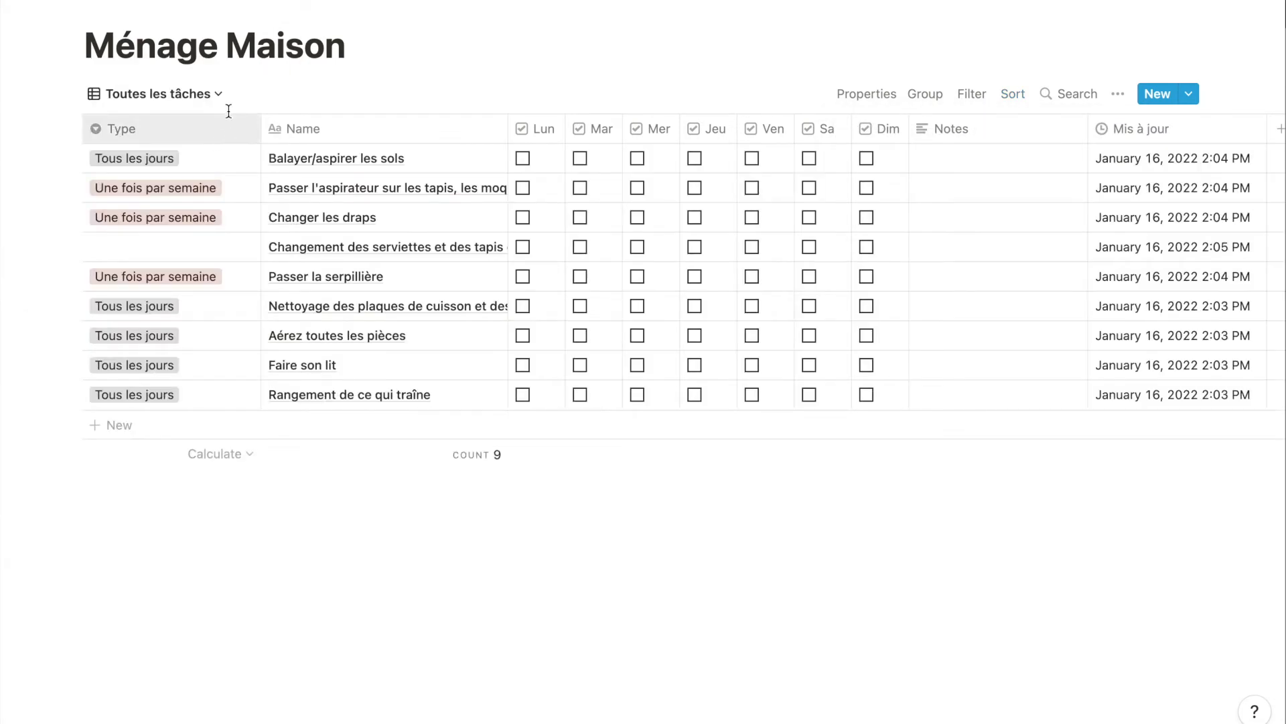
# Rename the second Toutes les tâches view "Tâches hebdo".
pyautogui.click(206, 100)
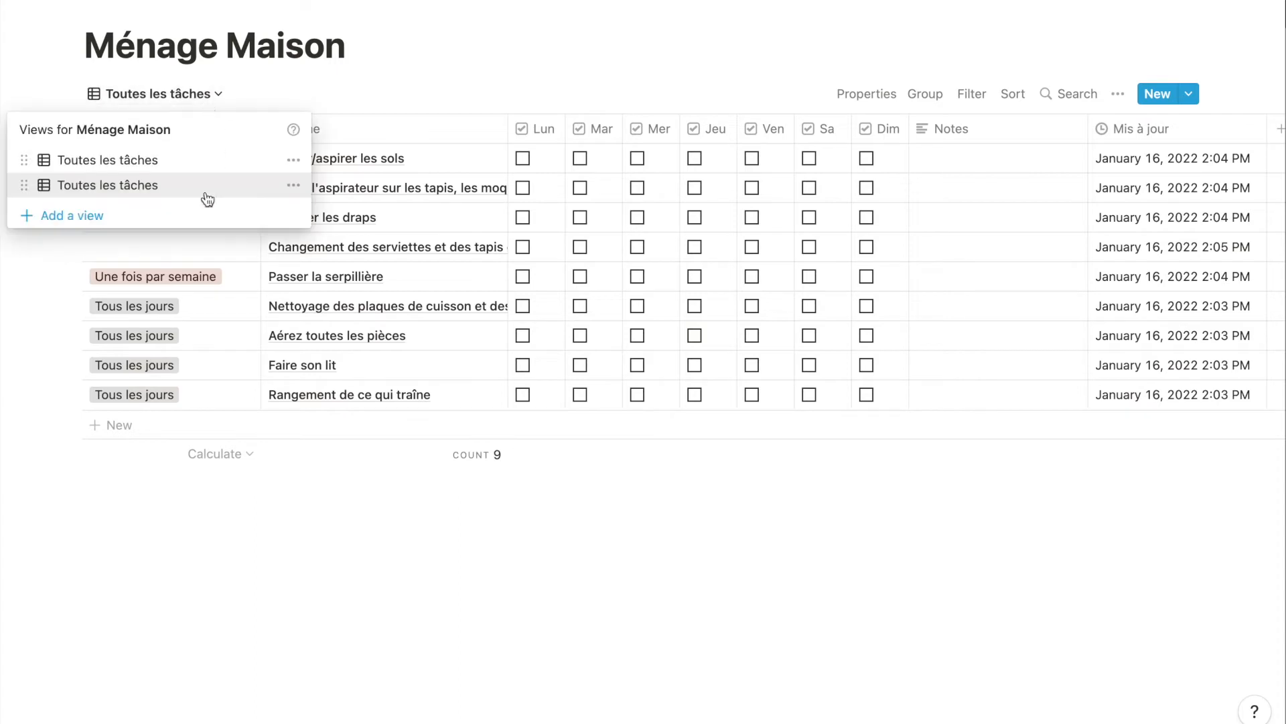
pyautogui.click(293, 186)
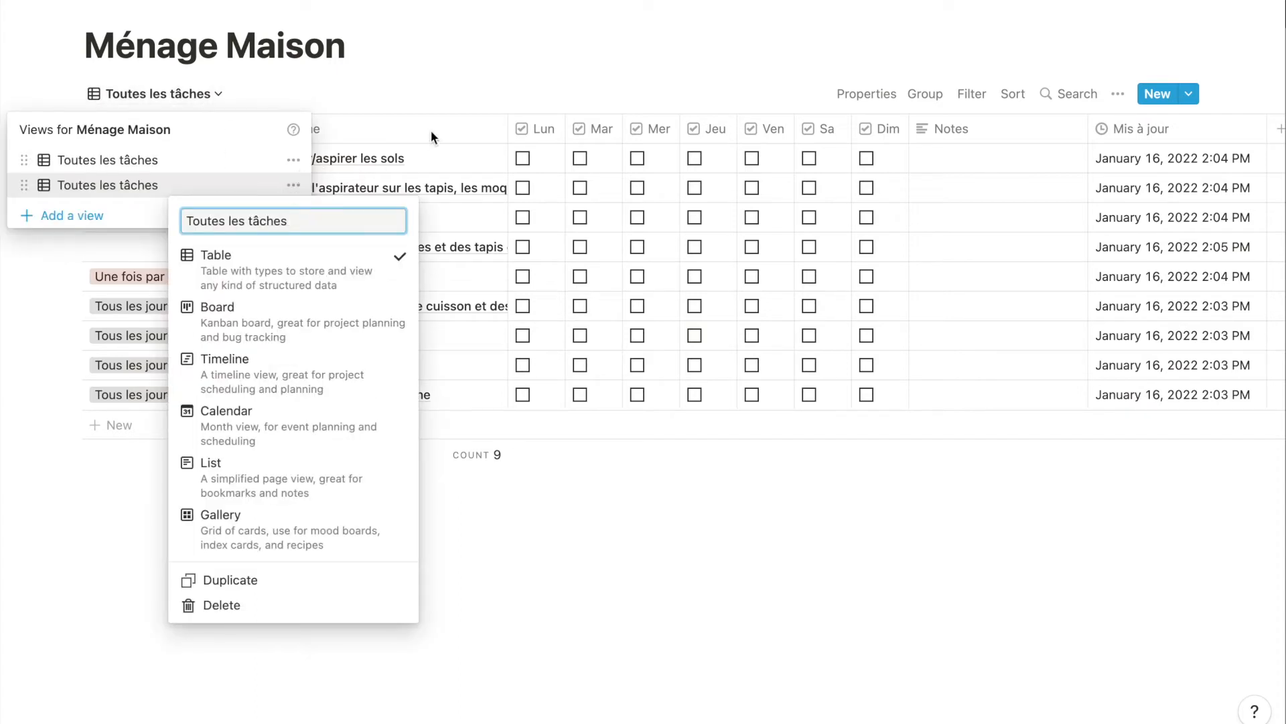
pyautogui.press('super+a')
pyautogui.press('BackSpace')
pyautogui.write('Tâches')
pyautogui.press('Return')
# Filter the Tâches hebdo view to tasks whose Type is "Tous les jours".
pyautogui.click(1012, 78)
pyautogui.click(871, 98)
pyautogui.click(964, 67)
pyautogui.click(979, 91)
pyautogui.click(798, 261)
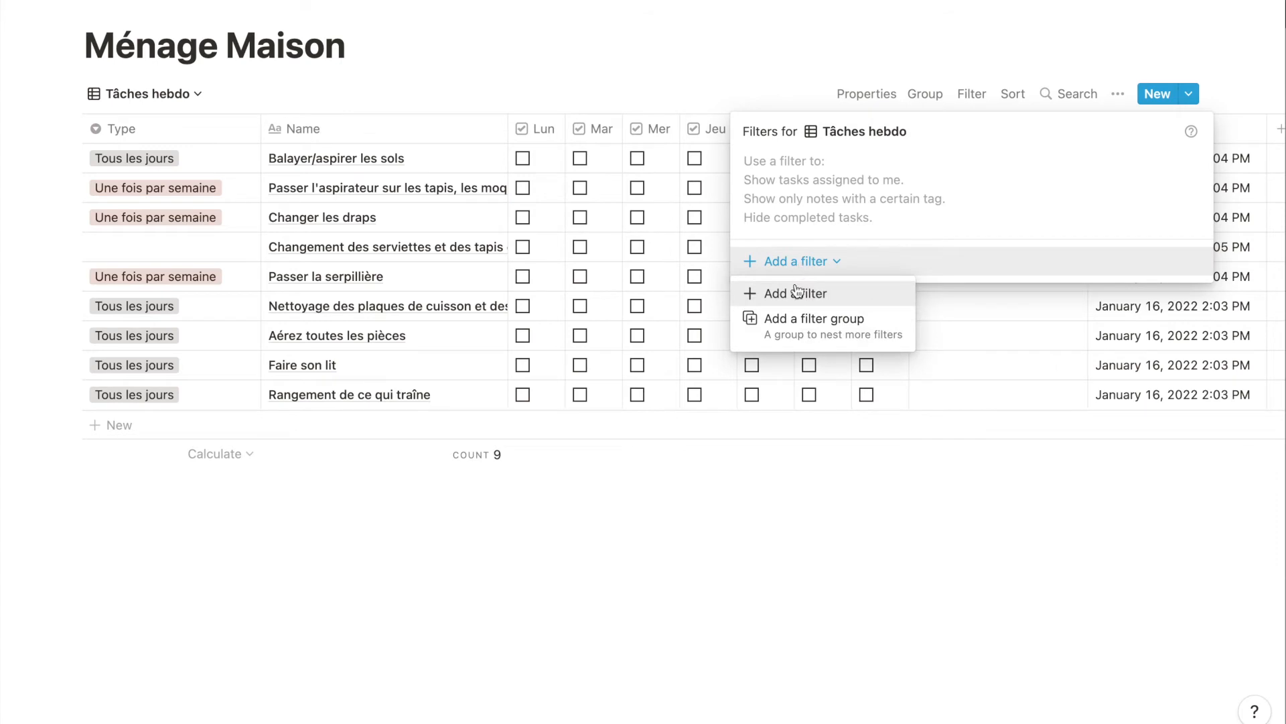
pyautogui.click(790, 368)
pyautogui.click(871, 168)
pyautogui.click(763, 467)
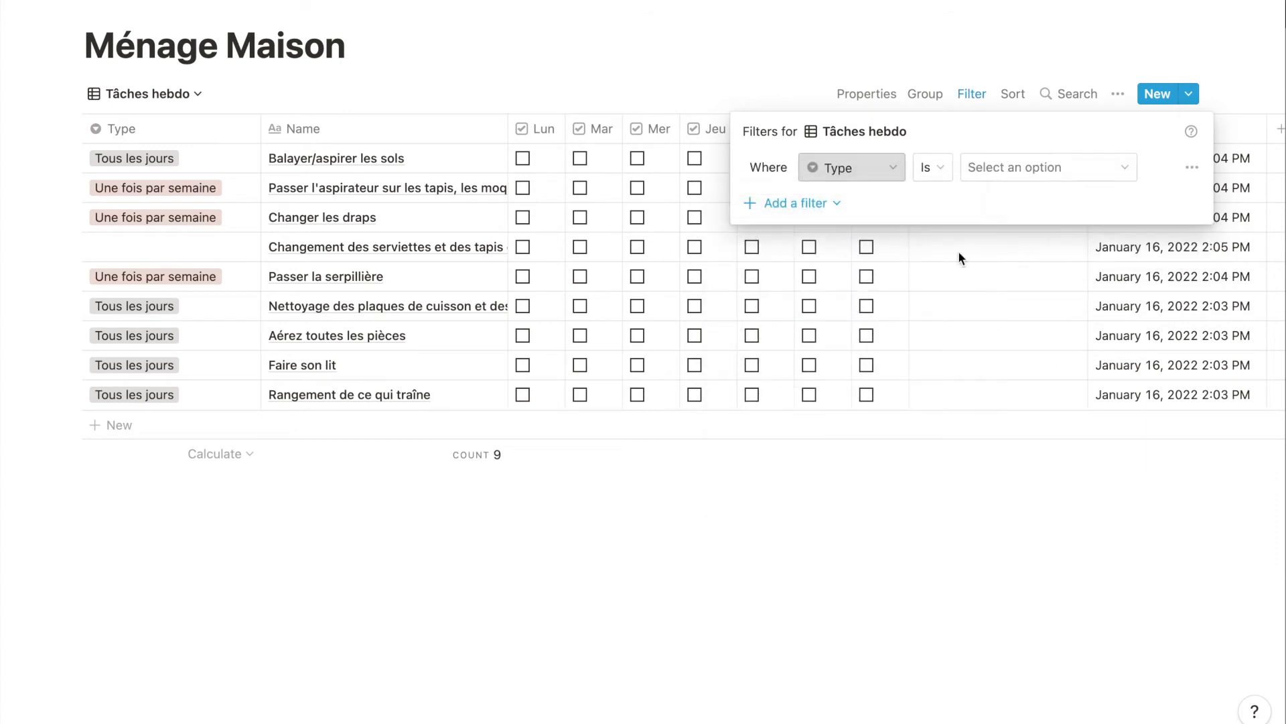
pyautogui.click(1024, 168)
pyautogui.click(1012, 275)
# Duplicate the Type filter, set the copy to "Une fois par semaine", and combine both conditions with Or.
pyautogui.click(1192, 167)
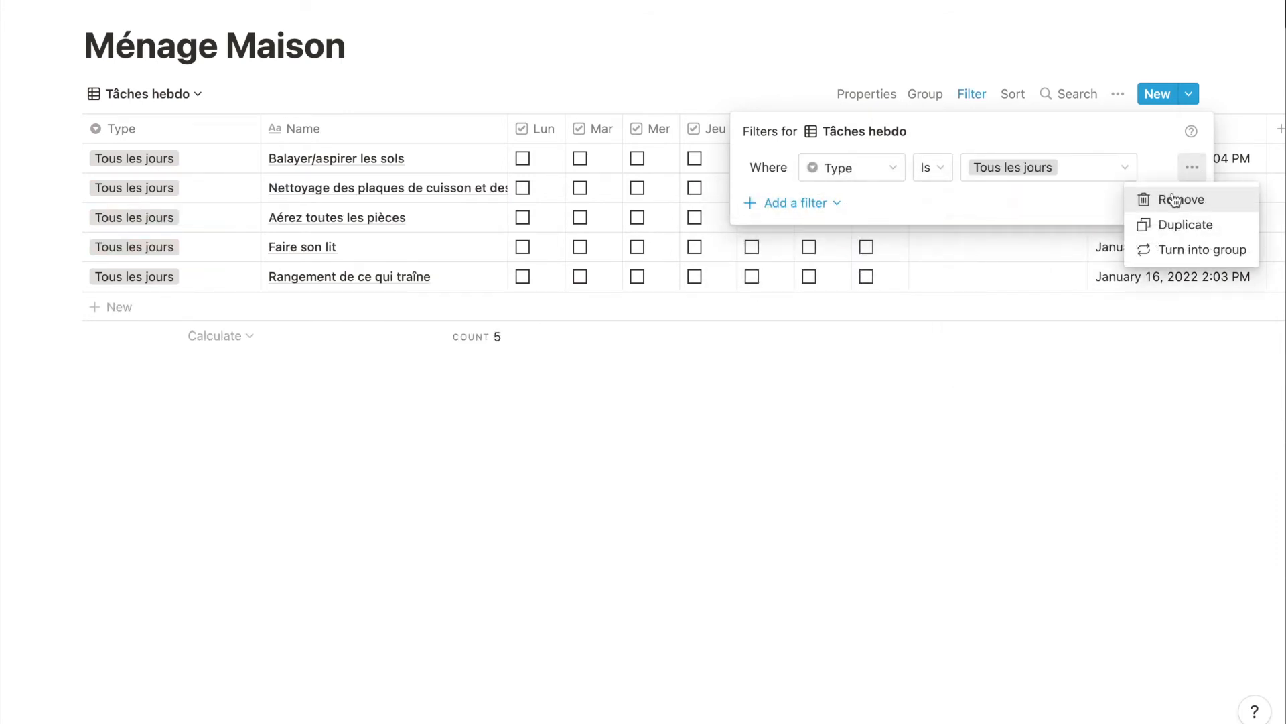
pyautogui.click(1164, 221)
pyautogui.click(1065, 215)
pyautogui.click(1046, 327)
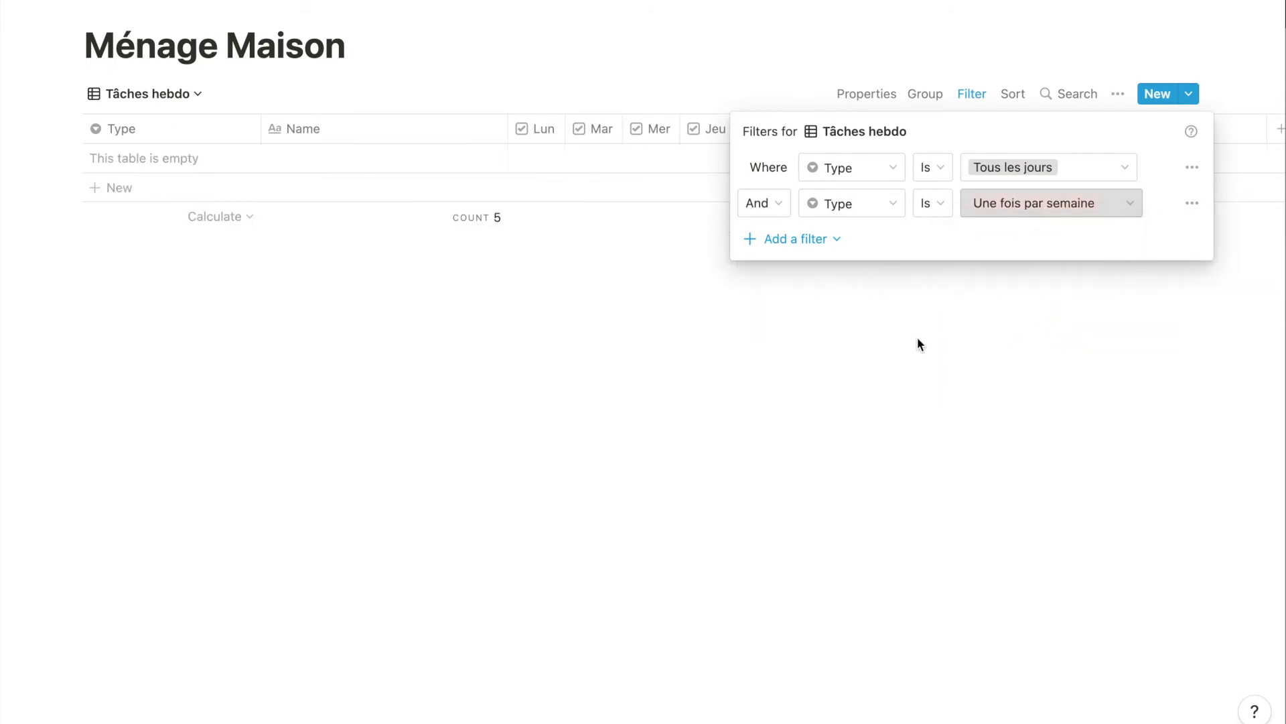
pyautogui.click(764, 204)
pyautogui.click(531, 460)
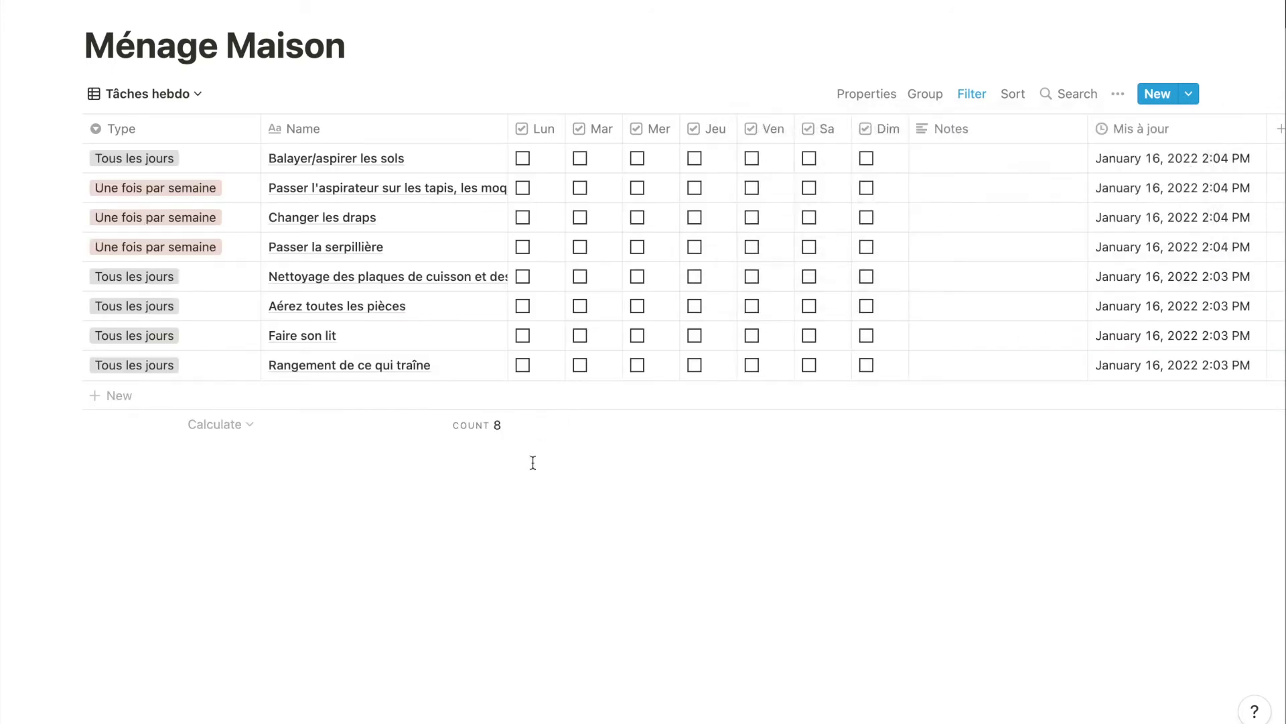
# Sort the Tâches hebdo view by Type in ascending order.
pyautogui.click(205, 134)
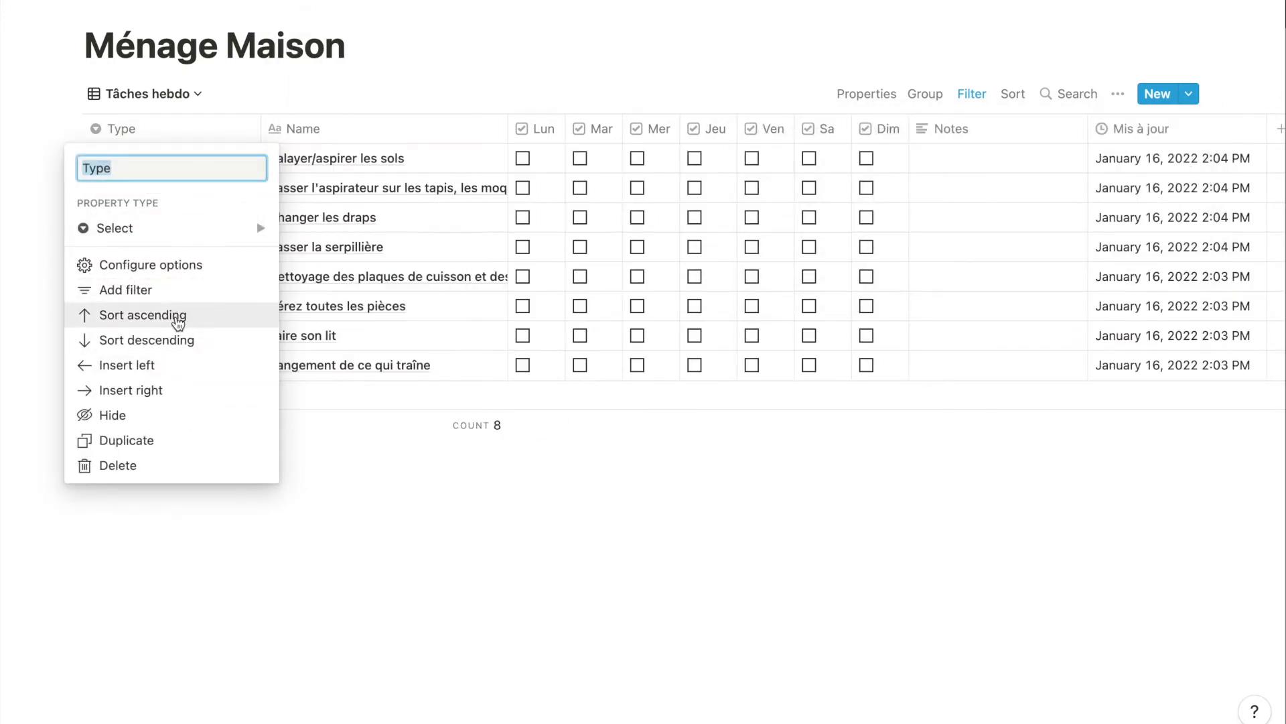
pyautogui.click(176, 316)
pyautogui.click(408, 468)
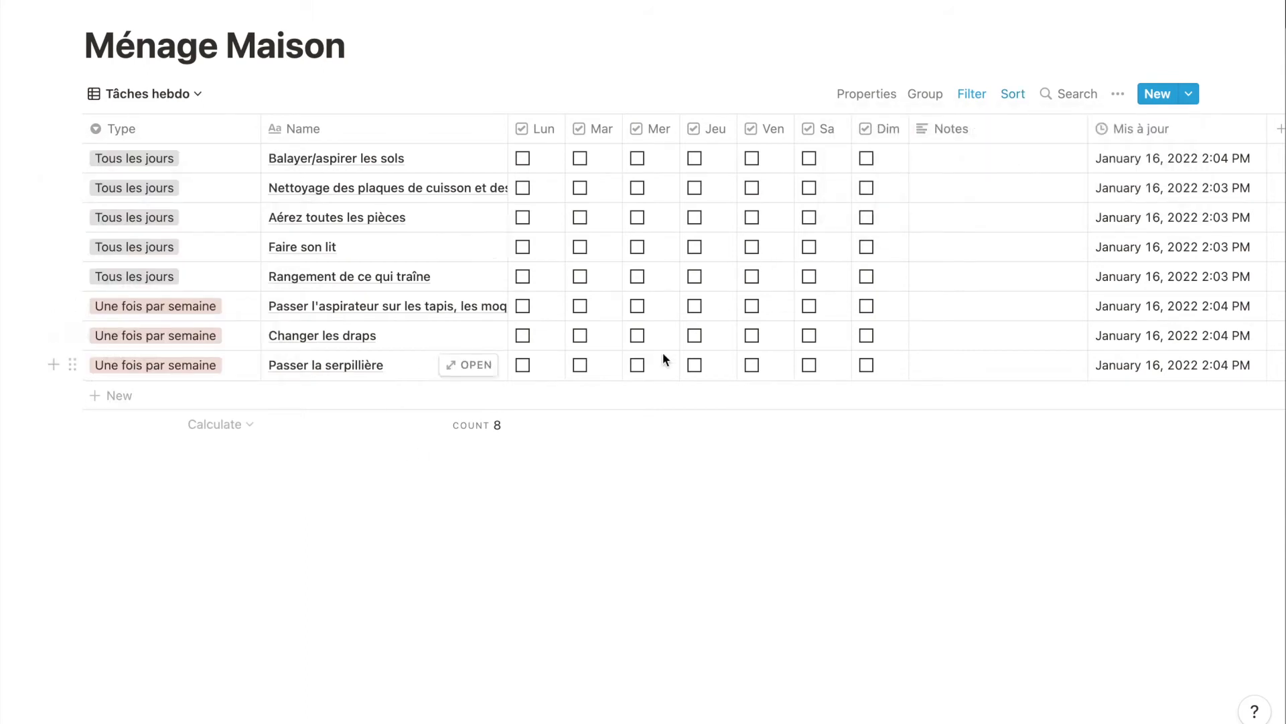
# Remove the "Tous les jours" condition from the Tâches hebdo filter, keeping only "Une fois par semaine".
pyautogui.click(972, 94)
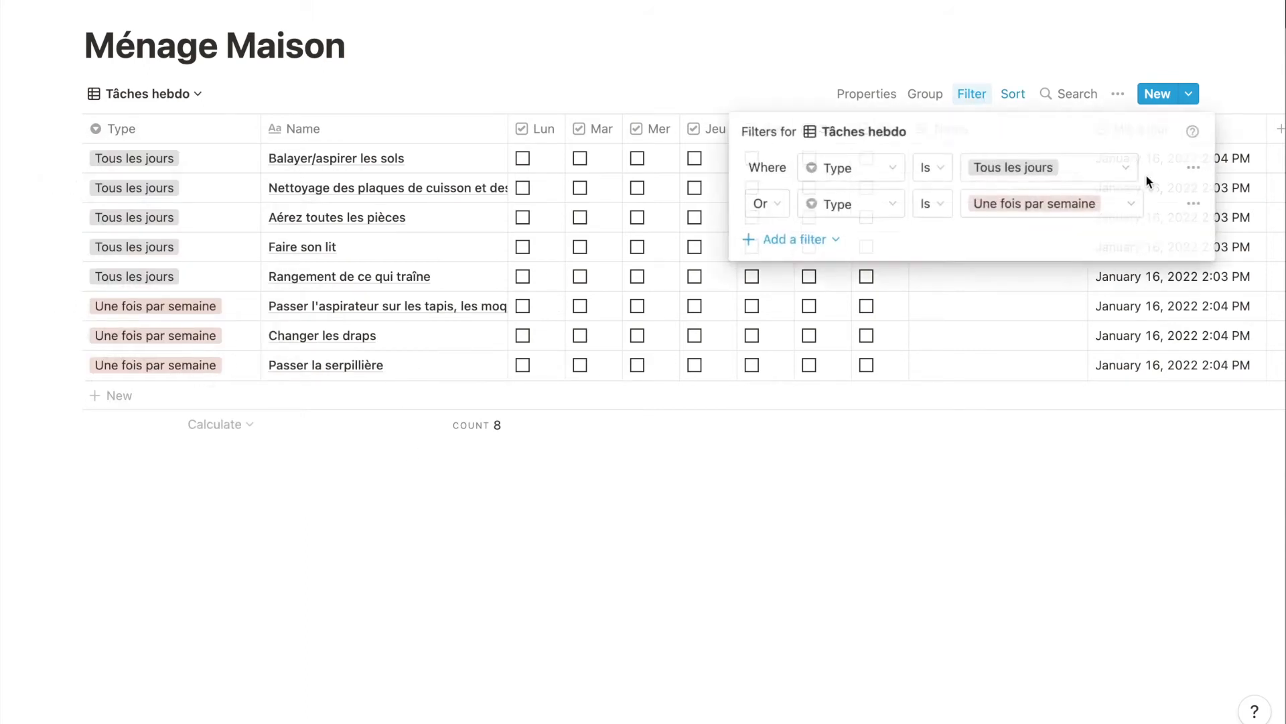
pyautogui.click(1192, 168)
pyautogui.click(1163, 198)
pyautogui.click(947, 385)
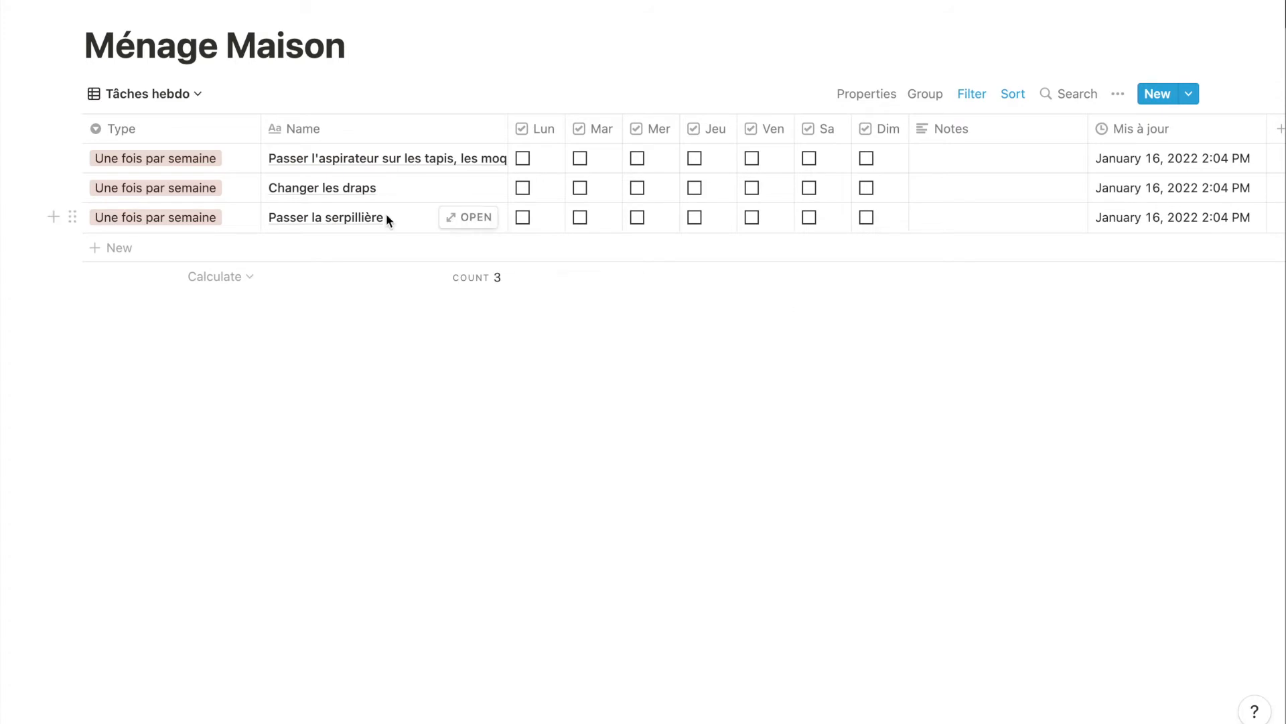
# Add weekly tasks for towels and mats, "Dépoussiérer", "Faire la lessive", "Nettoyer les miroirs", cleaning toilets and baths, and "Nettoyage de l'intérieur du micro-ondes".
pyautogui.click(304, 257)
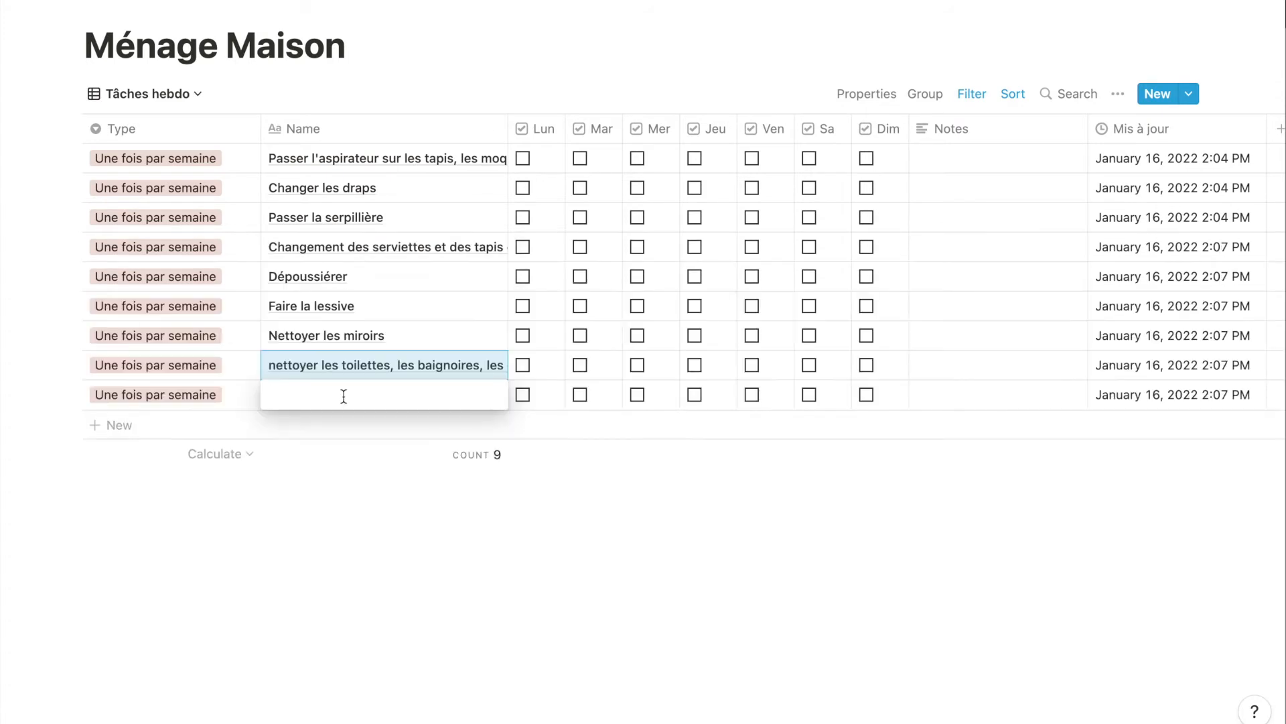
pyautogui.write("Nettoyage de l'intérieur du micro-ondes")
pyautogui.press('Escape')
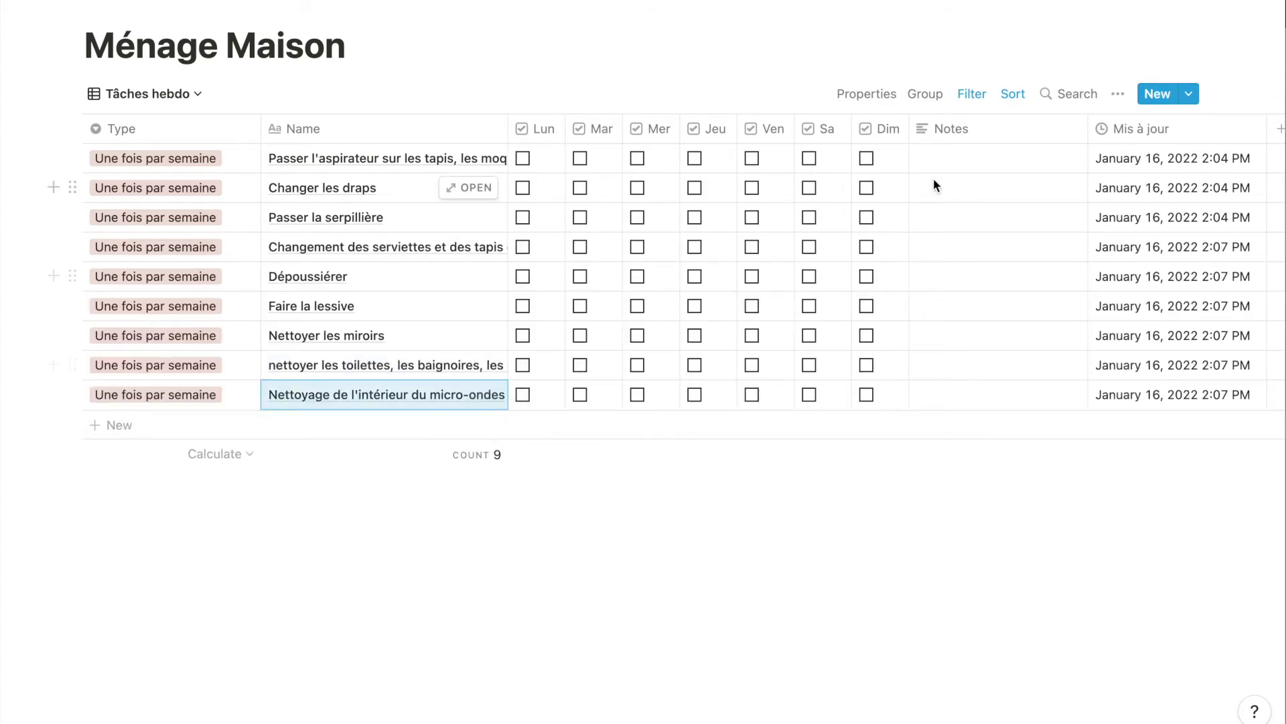
# Duplicate the Tâches hebdo Type filter as an Or condition and set the first one to "Tous les jours".
pyautogui.click(971, 94)
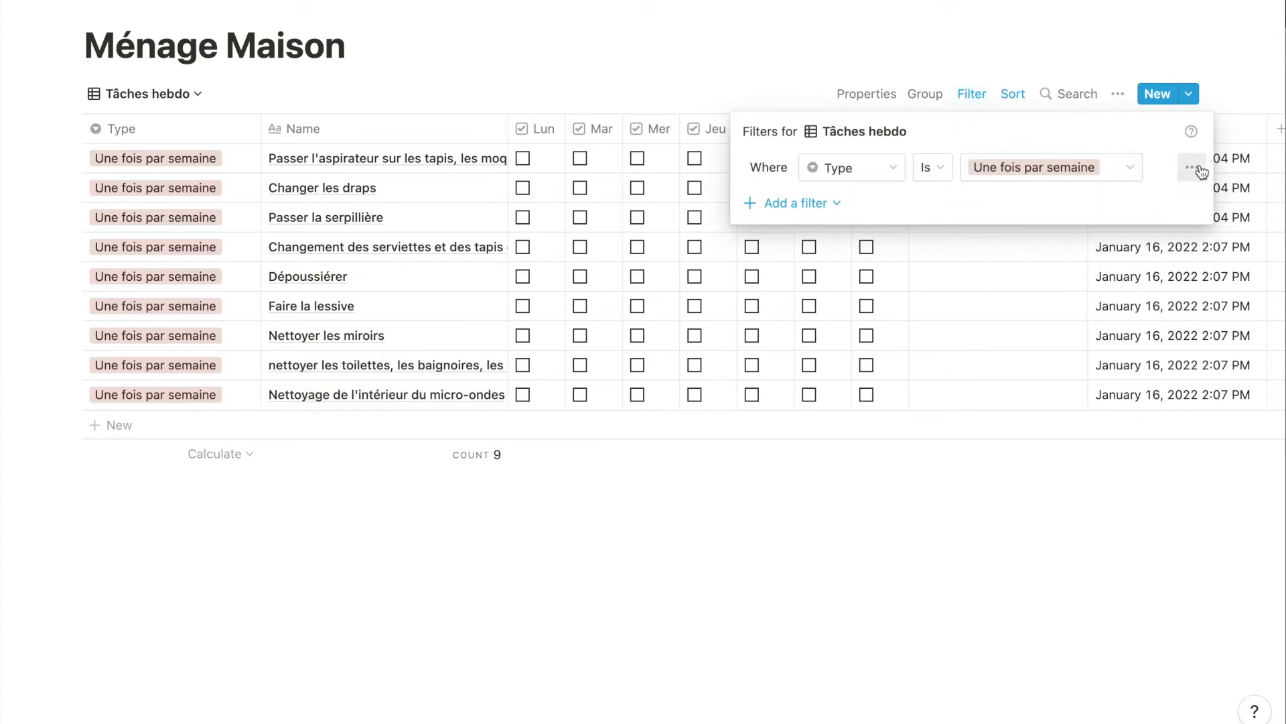
pyautogui.click(1193, 170)
pyautogui.click(1180, 225)
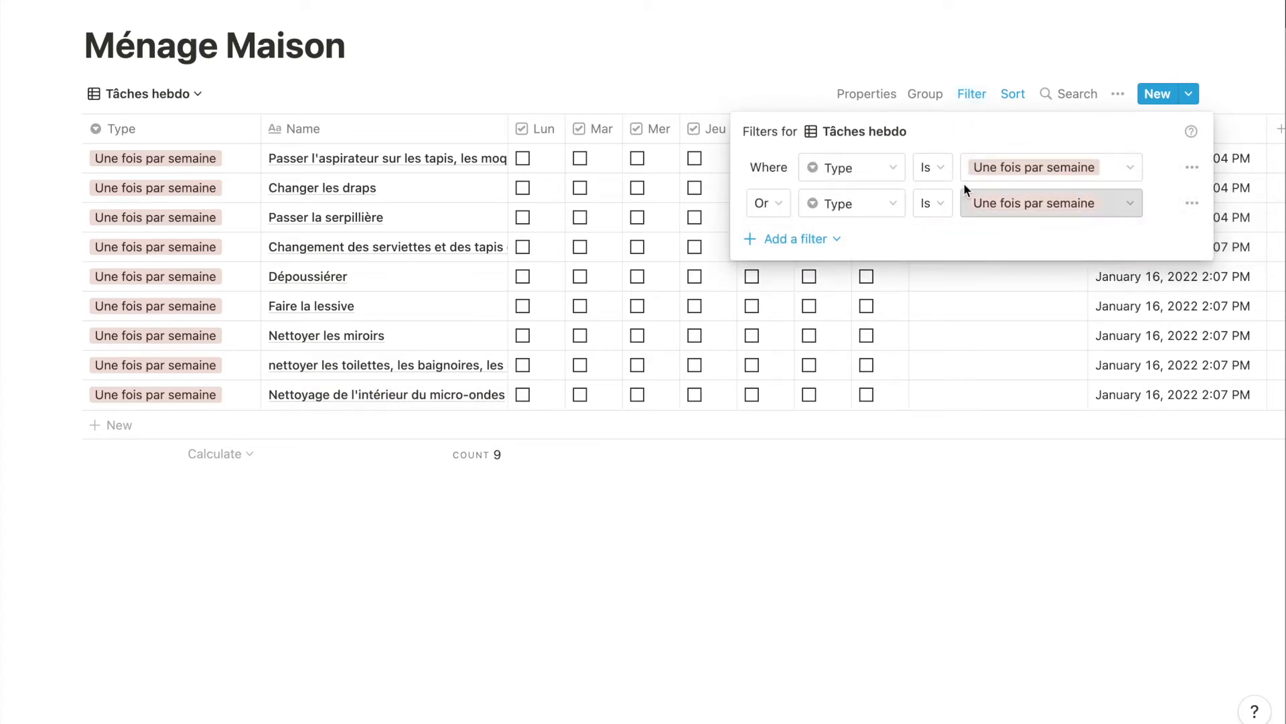
pyautogui.click(1088, 173)
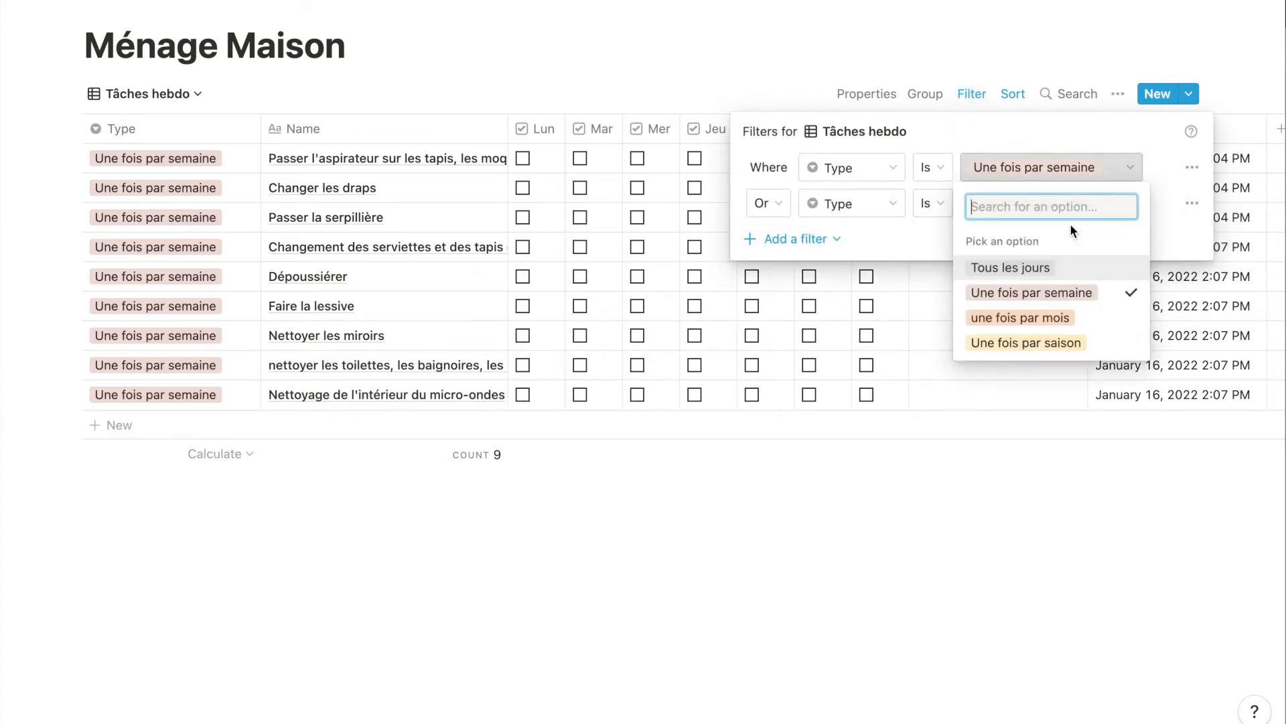
pyautogui.click(1035, 266)
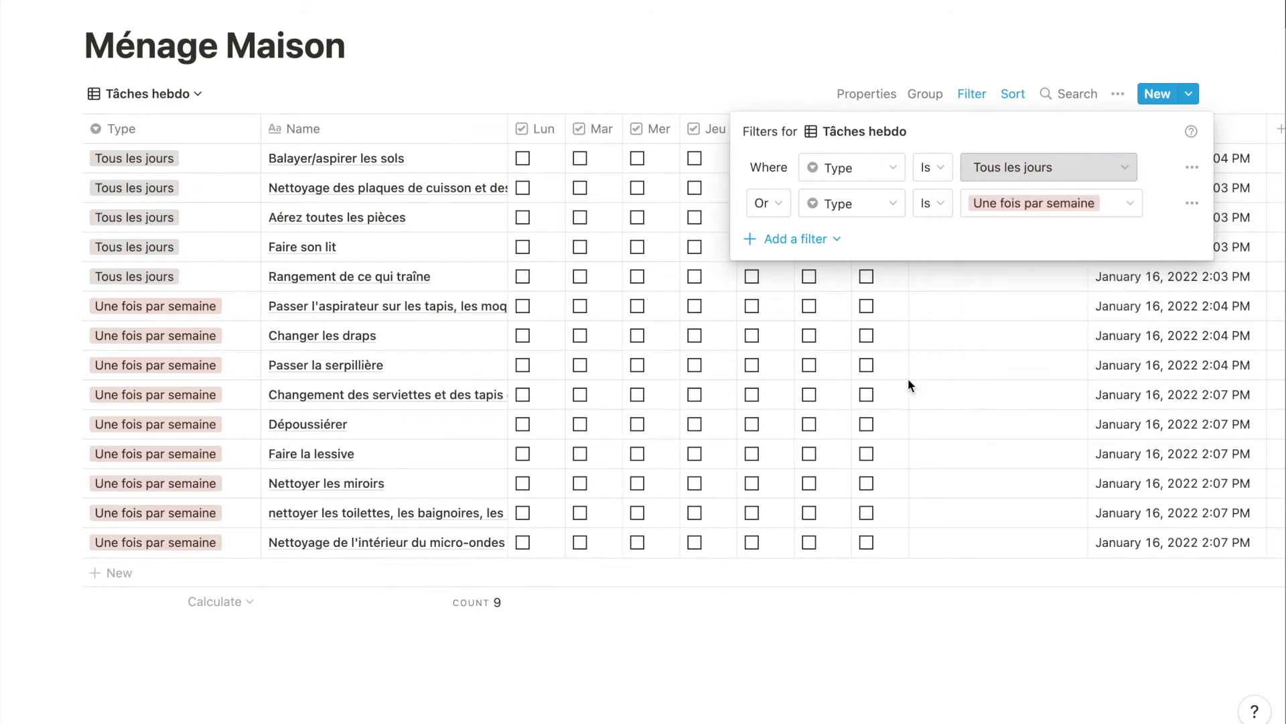
pyautogui.click(752, 633)
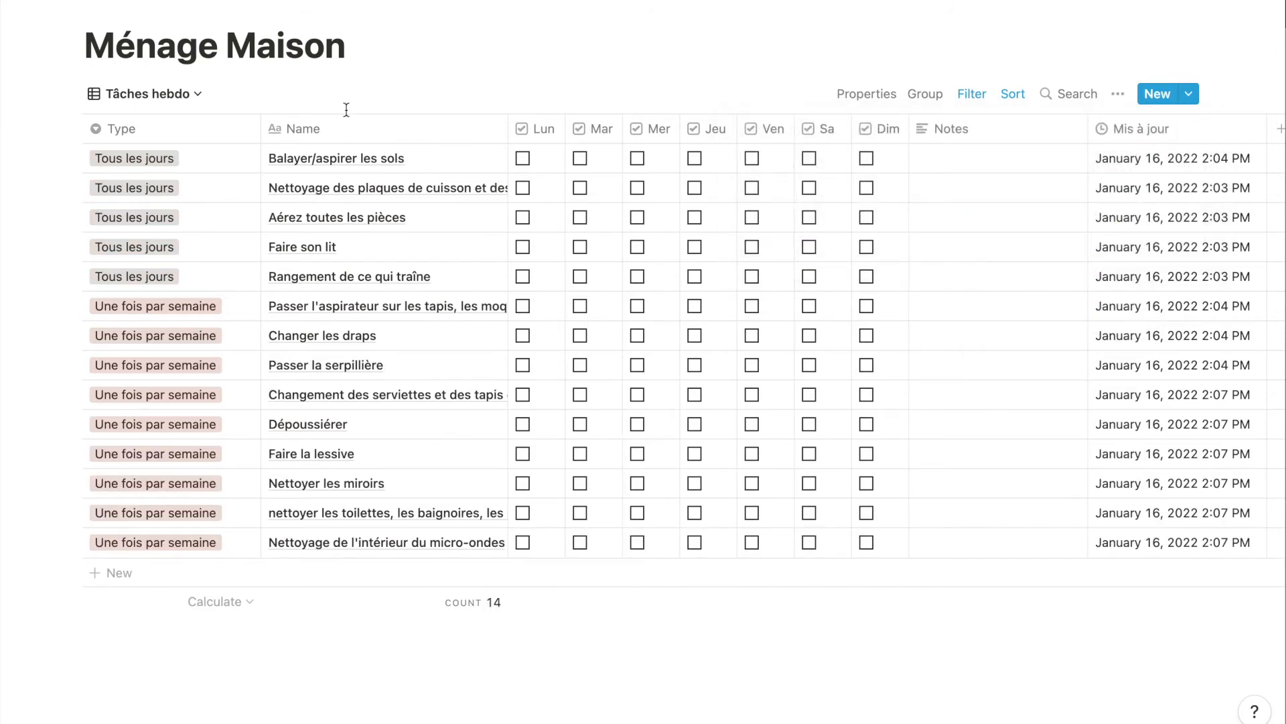
# Duplicate the Tâches hebdo view and rename the copy "Tâches mensuels".
pyautogui.click(184, 94)
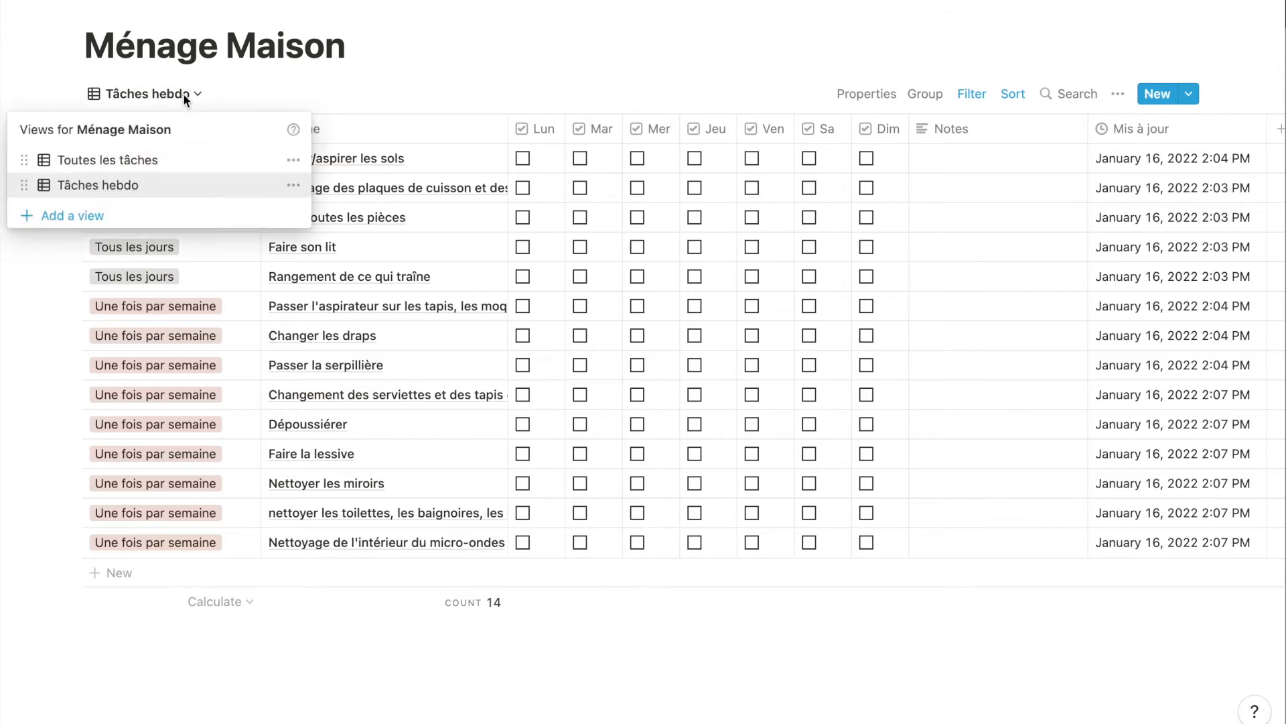
pyautogui.click(295, 187)
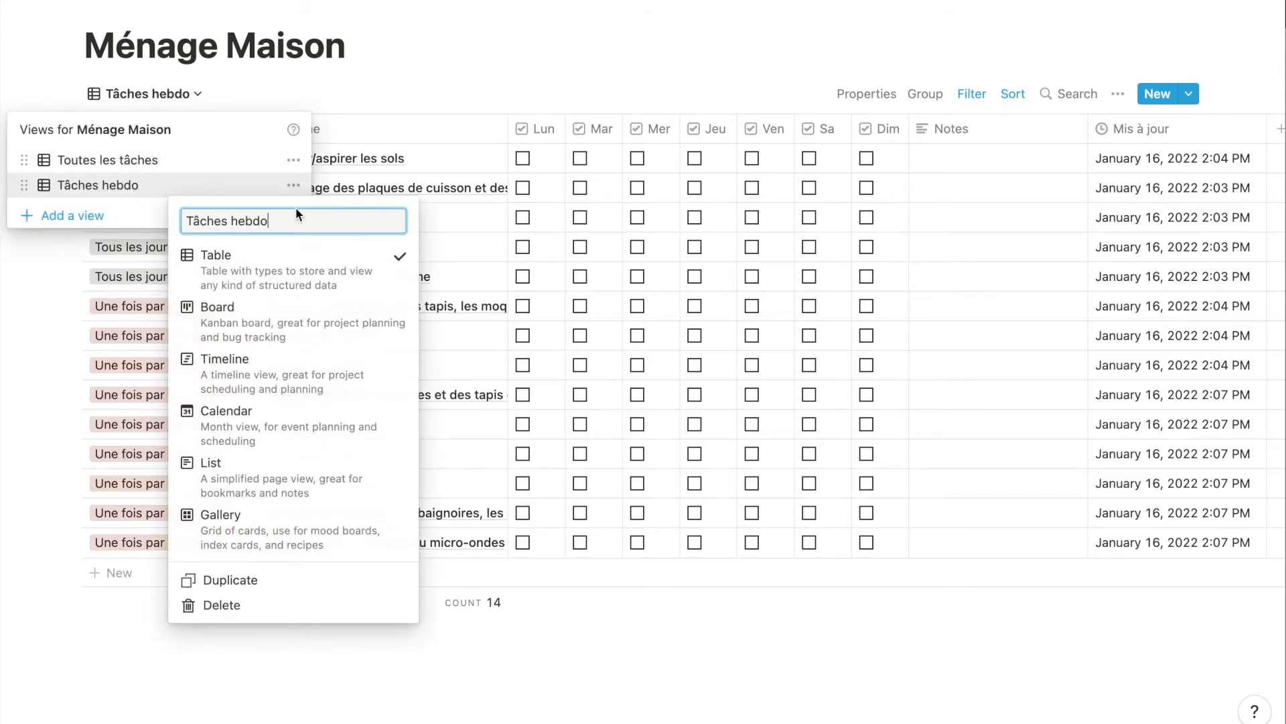
pyautogui.click(230, 580)
pyautogui.click(192, 95)
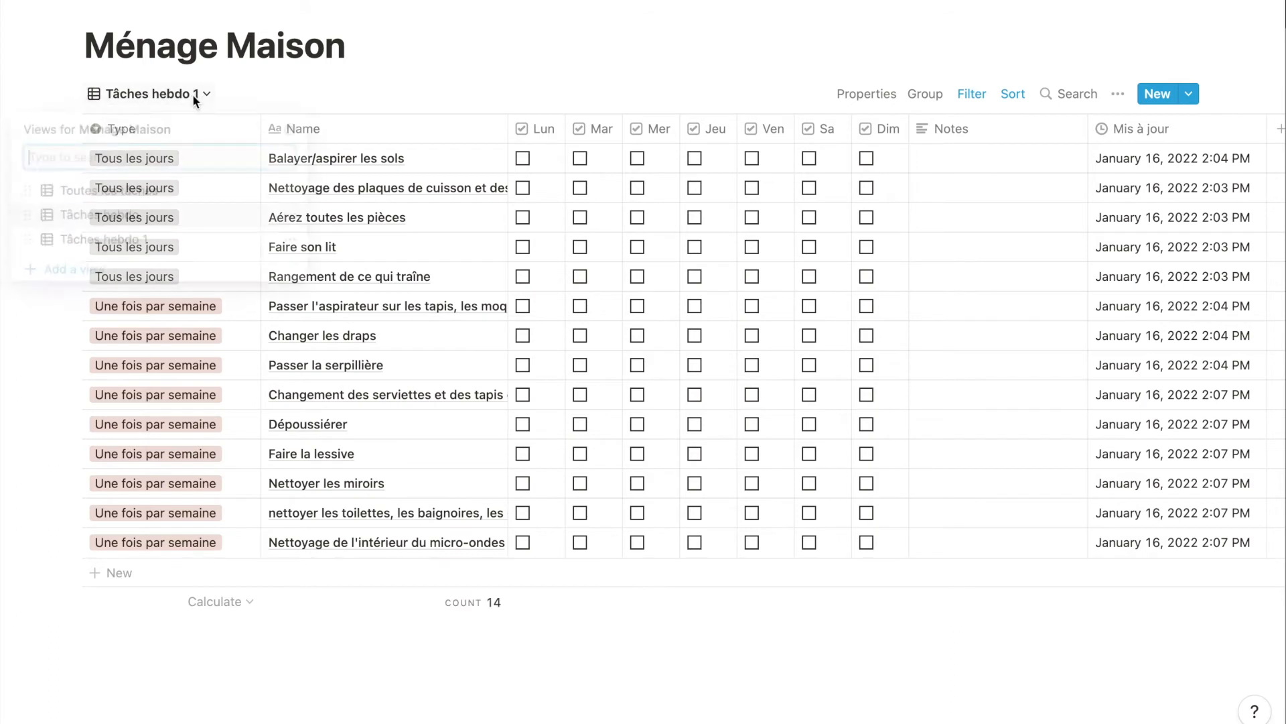
pyautogui.click(292, 244)
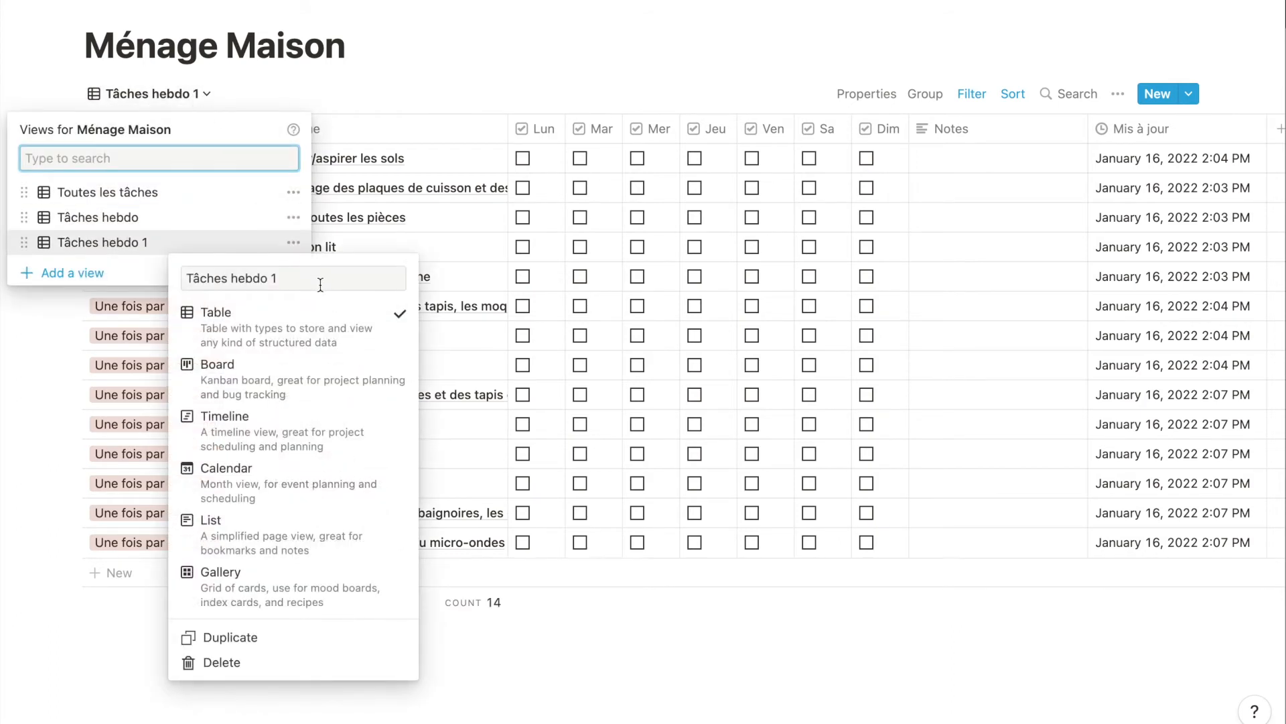
pyautogui.click(299, 277)
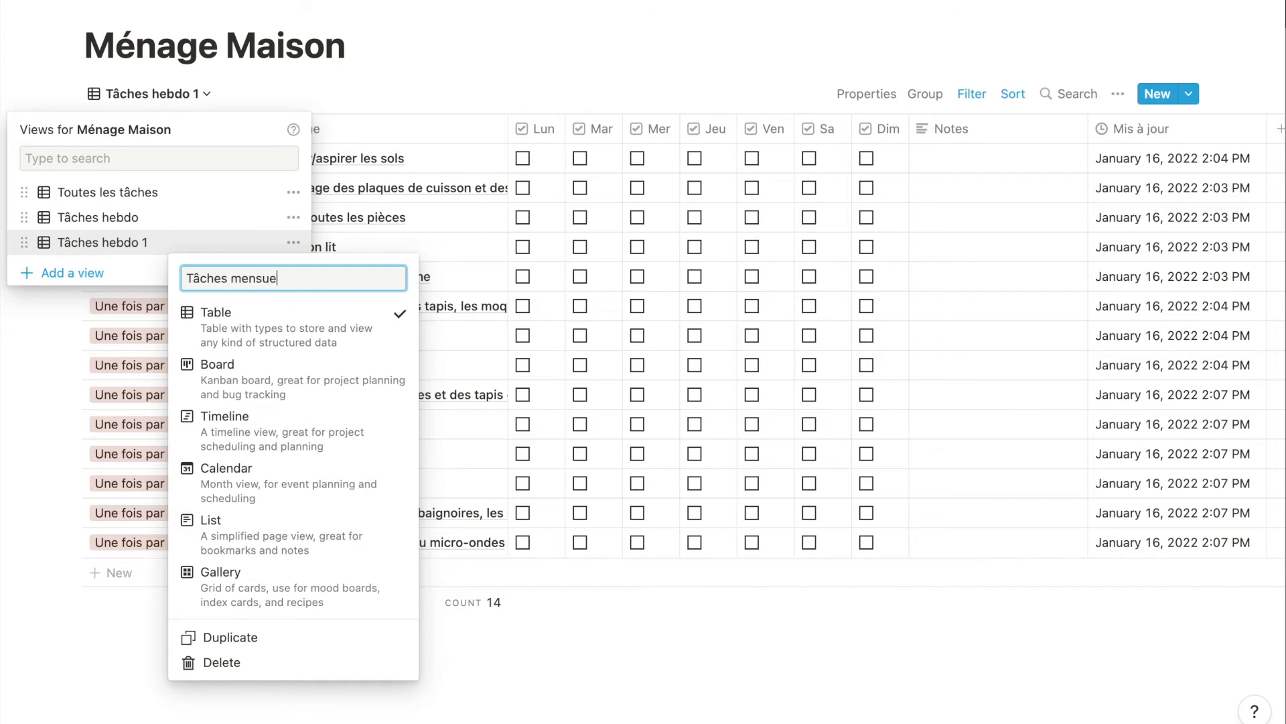
pyautogui.press('Return')
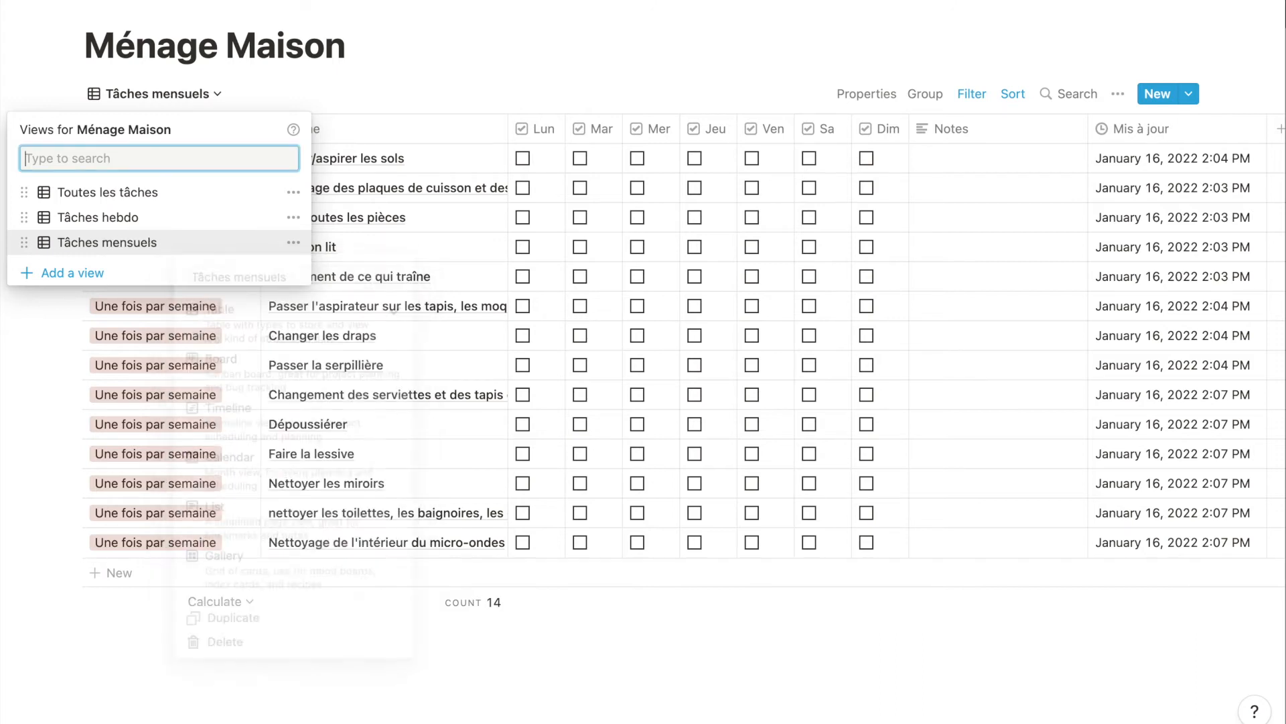
pyautogui.click(315, 620)
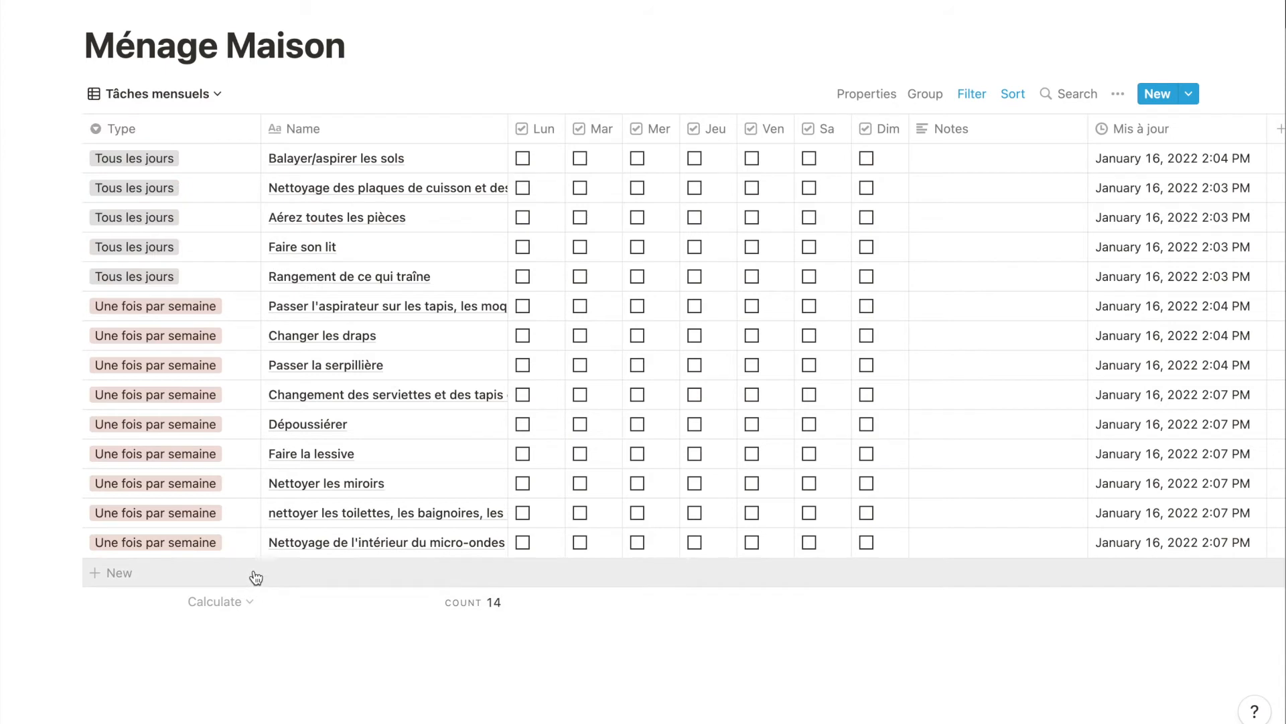
# In the Tâches mensuels filter, remove the "Une fois par semaine" condition and set the remaining Type condition to "une fois par mois".
pyautogui.click(972, 94)
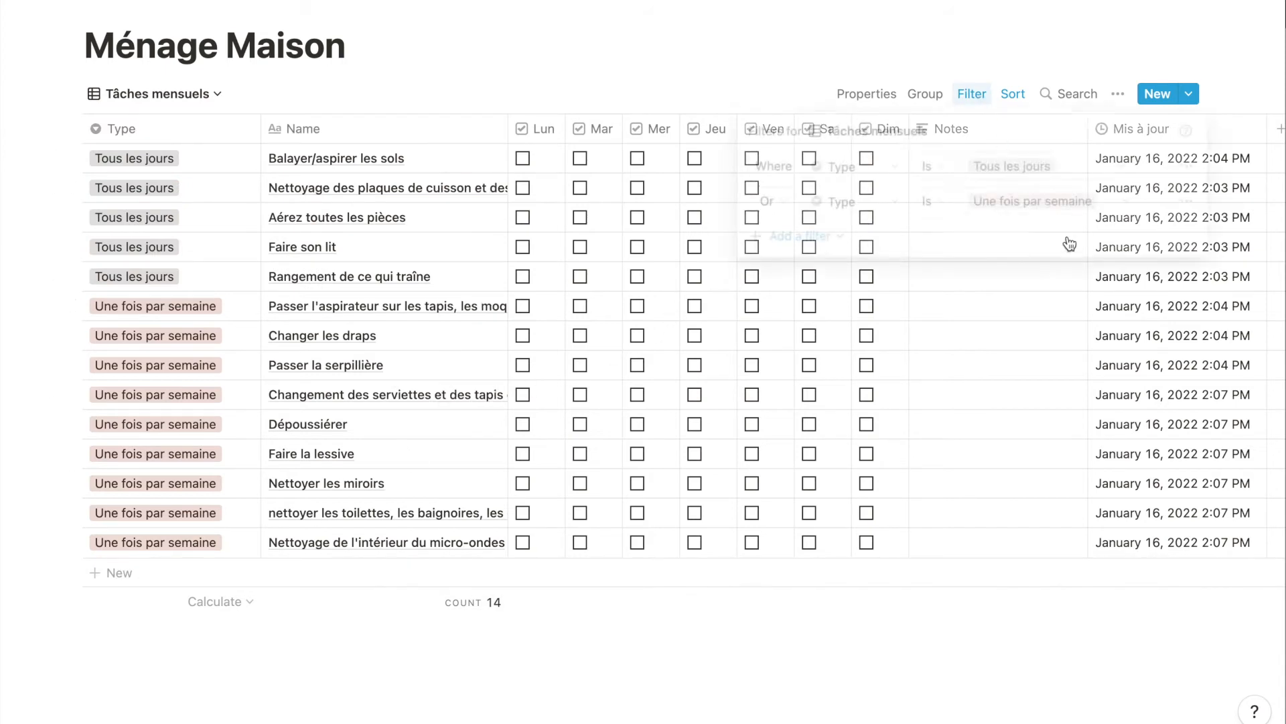
pyautogui.click(1192, 203)
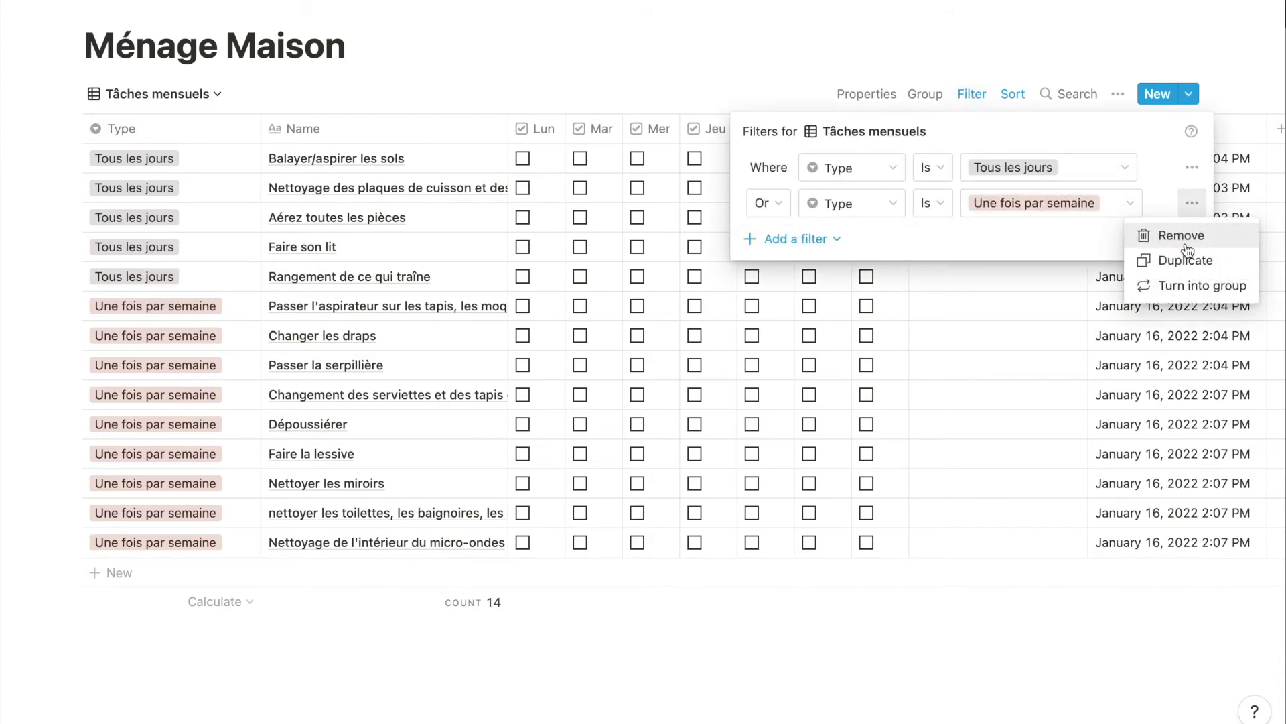
pyautogui.click(1187, 243)
pyautogui.click(1188, 169)
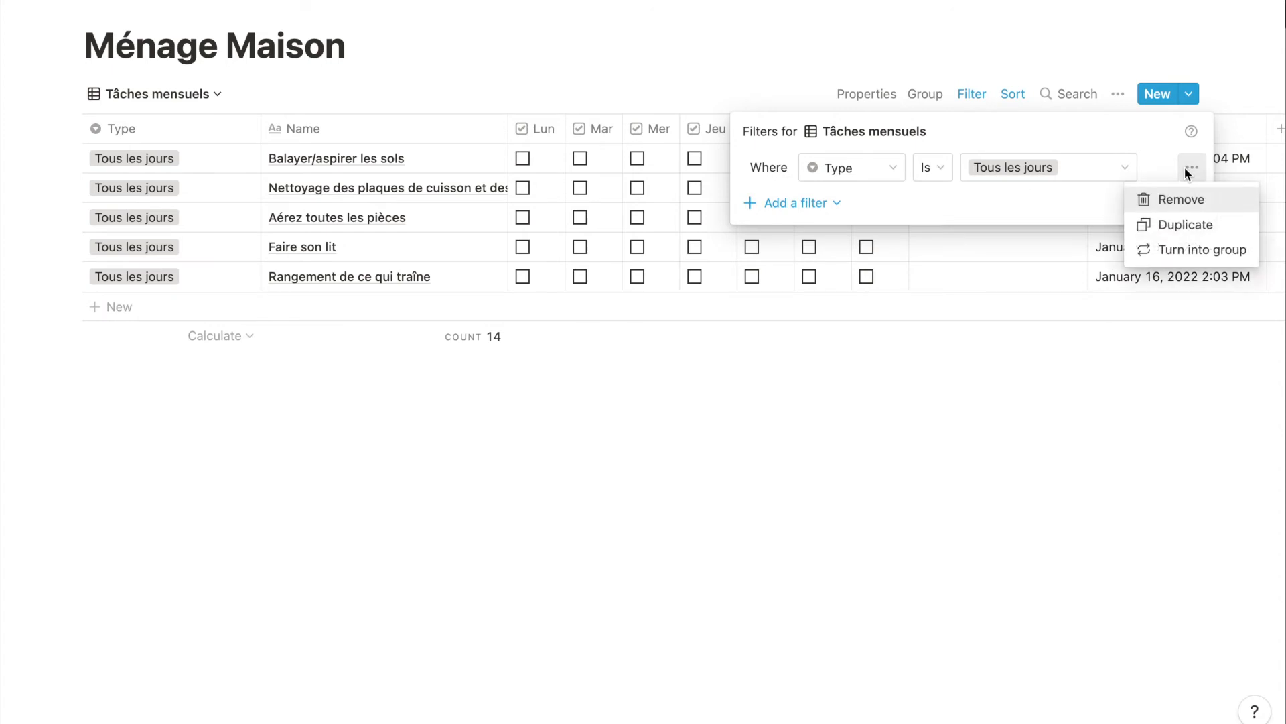
pyautogui.click(1100, 166)
pyautogui.click(1055, 318)
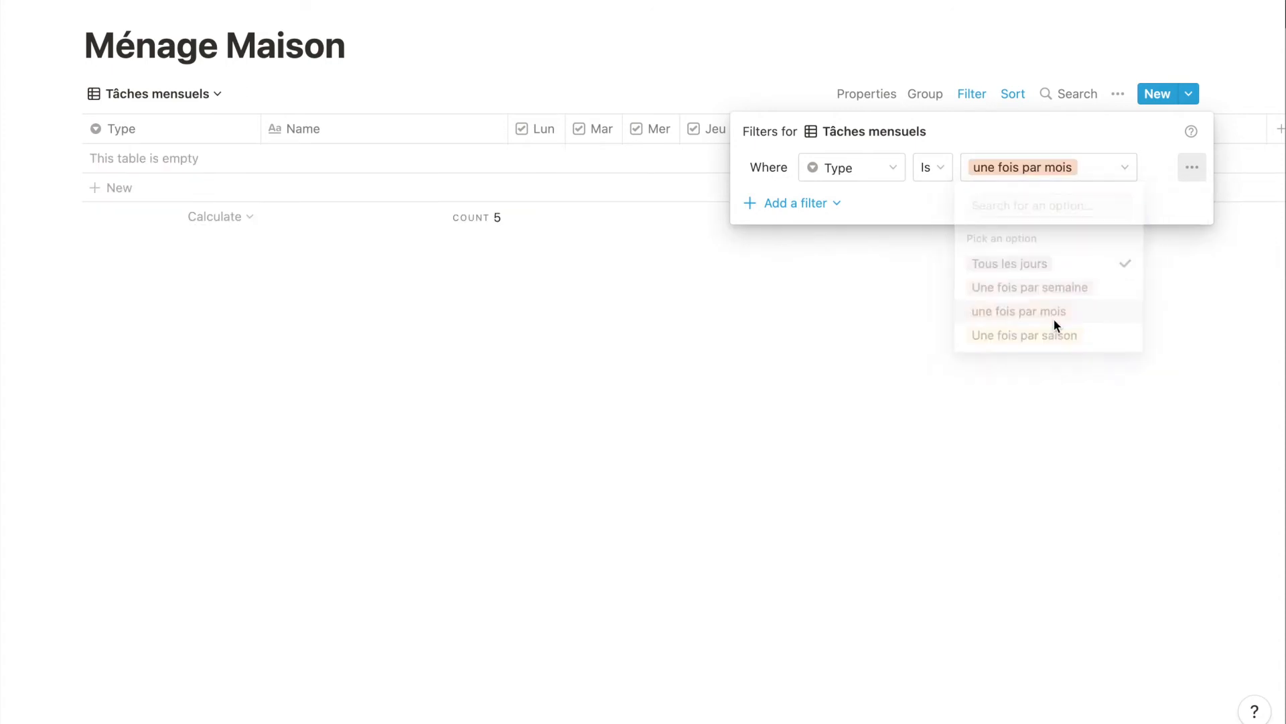
pyautogui.click(123, 186)
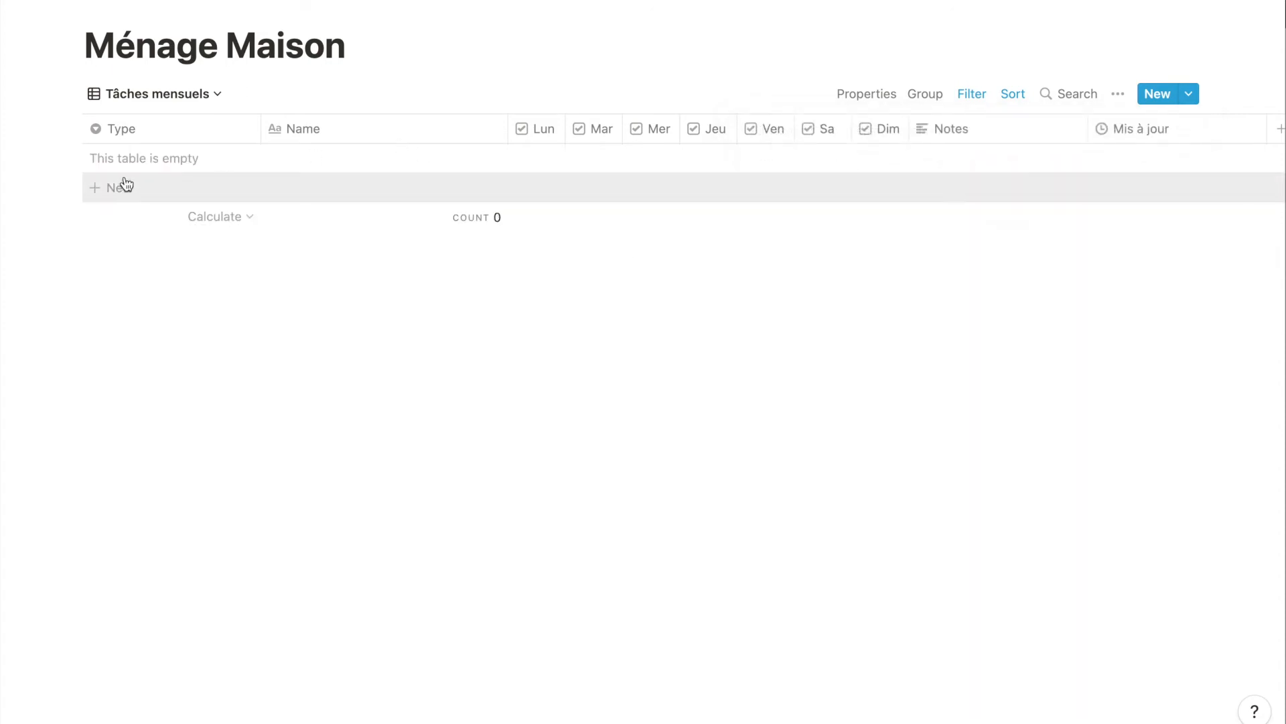
# Add monthly tasks "Nettoyer et ranger le frigo", "Nettoyer l'intérieur du four", "Épousseter les ampoules, les plinthes", "Faire les fenêtres" and "Nettoyer le rideau de douche".
pyautogui.click(123, 187)
pyautogui.write('Nettoyer et ranger le frigo')
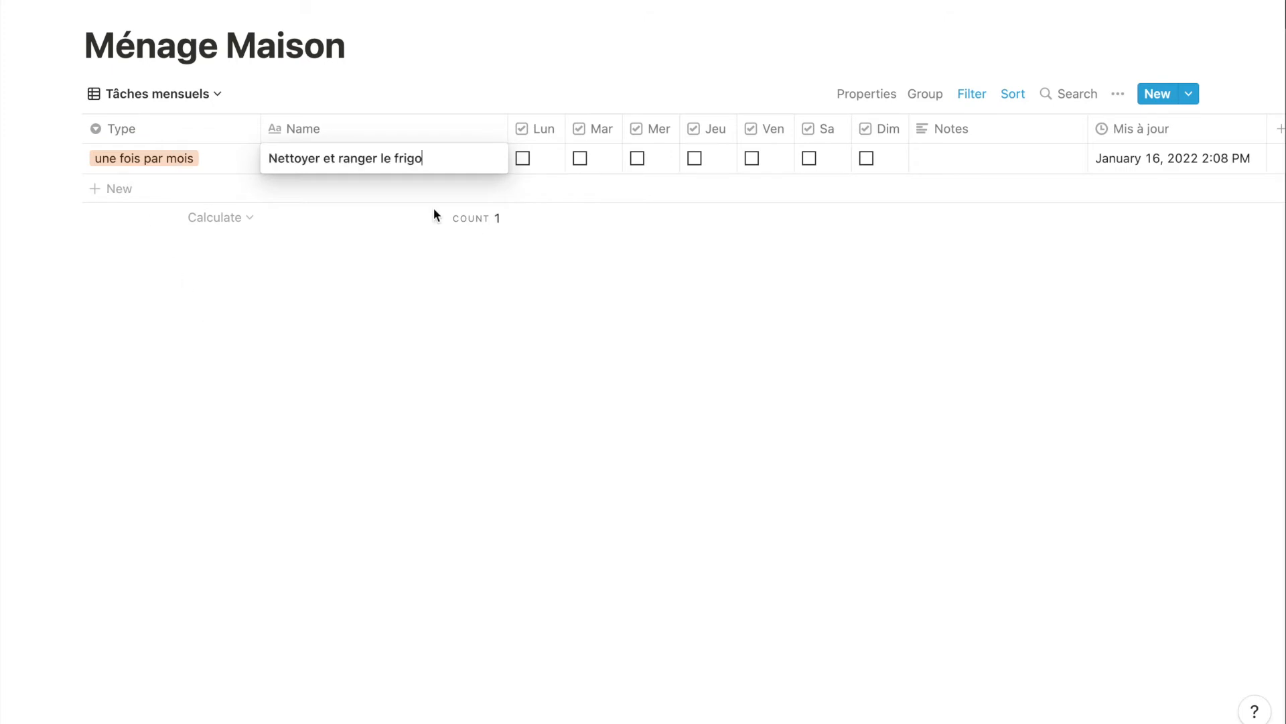
pyautogui.press('Return')
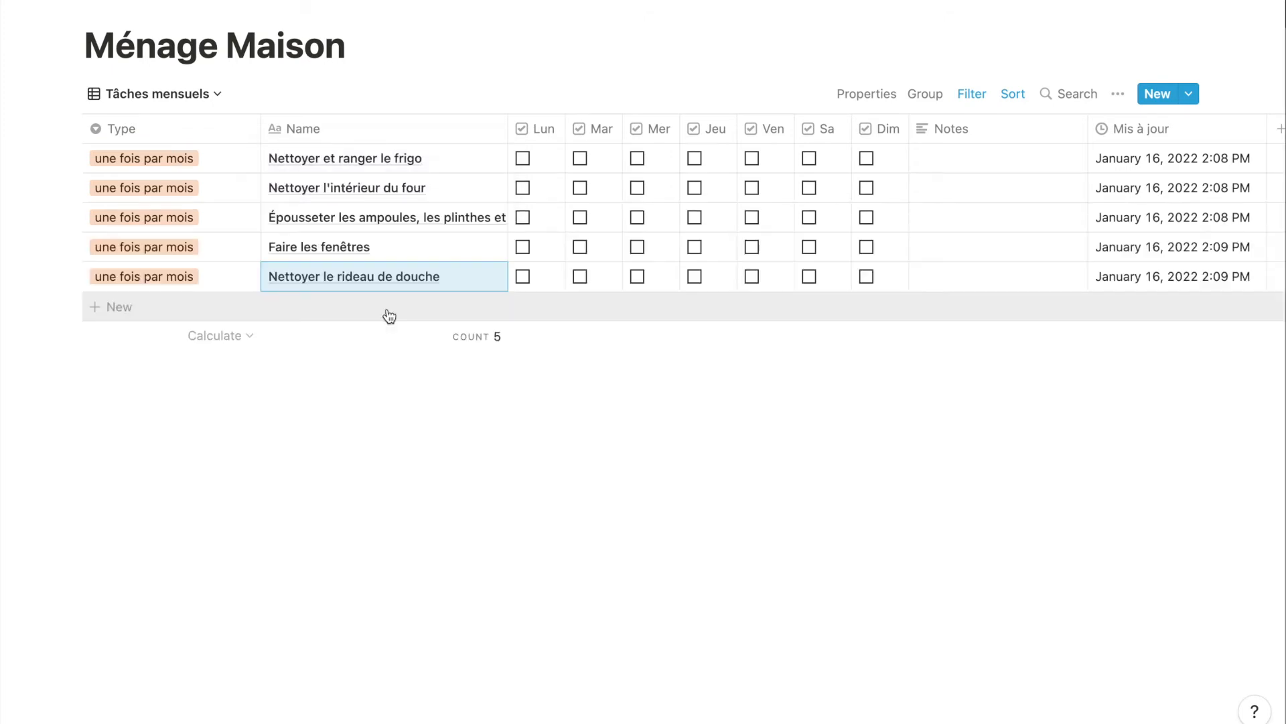
# Add one more monthly task named "Nettoyer les portes des placards" to the Tâches mensuels view.
pyautogui.click(384, 313)
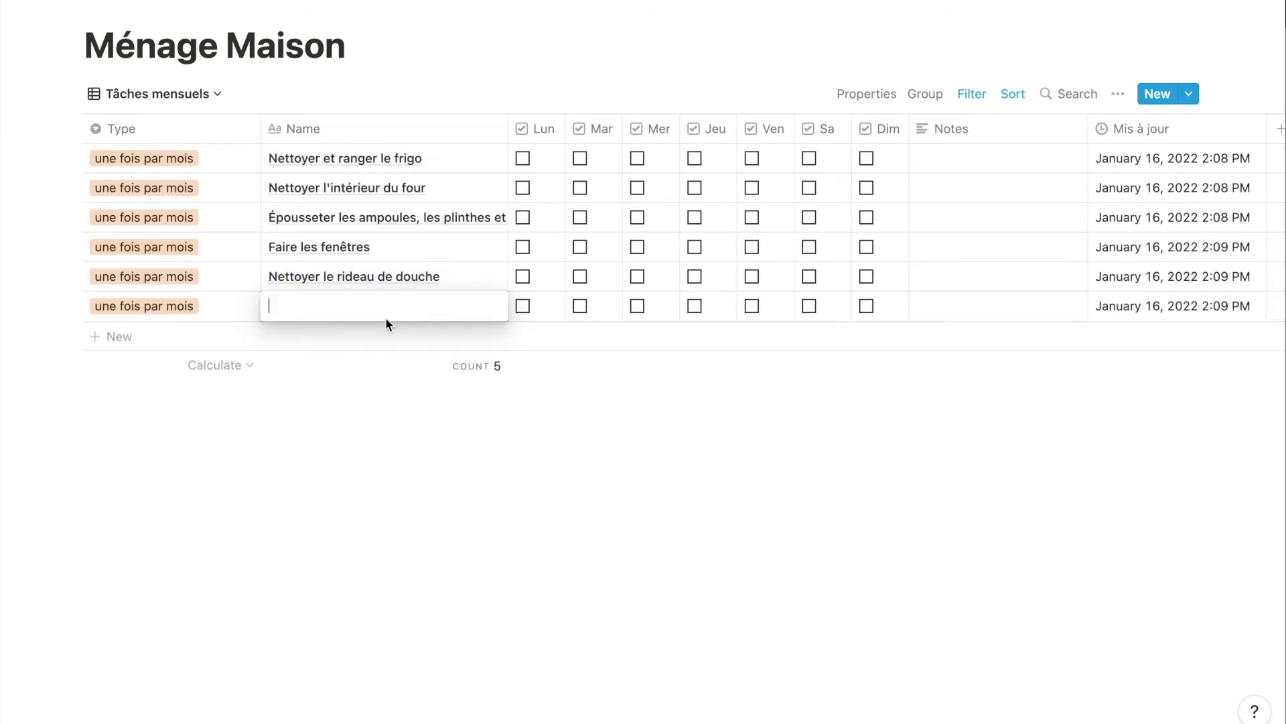
pyautogui.write('Nettoyer les portes des placards')
pyautogui.press('Return')
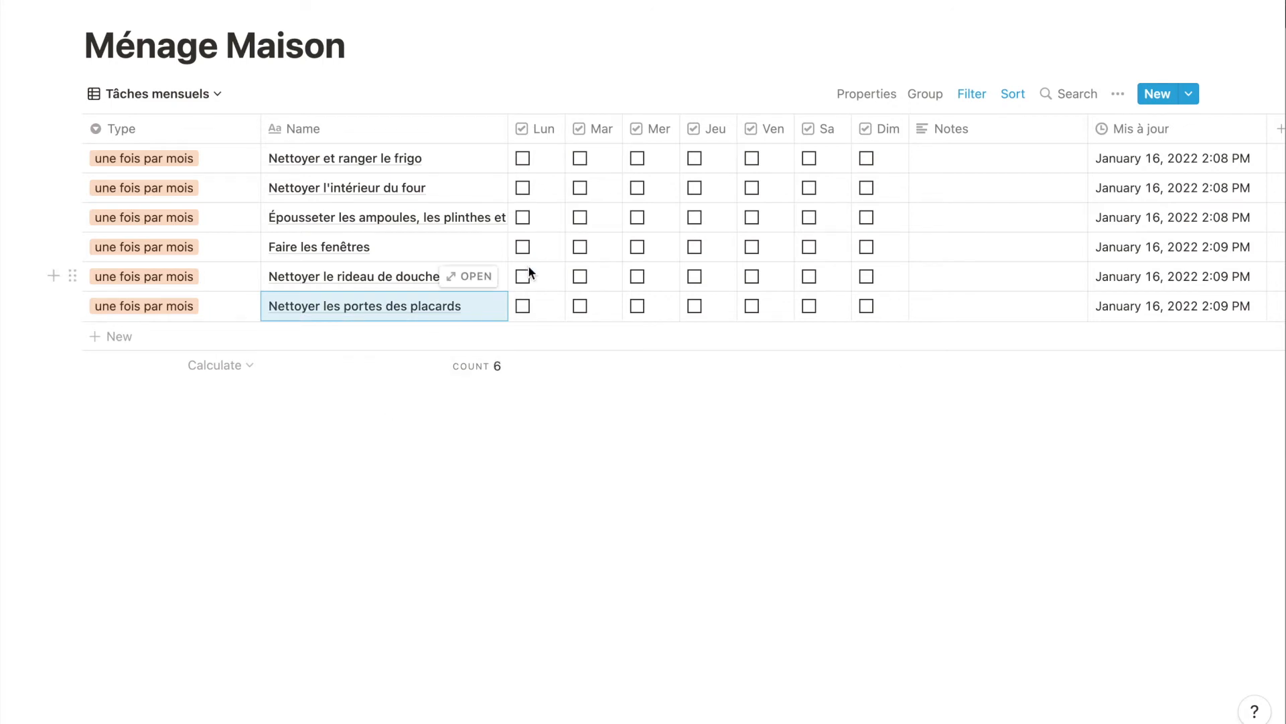
# Duplicate the Tâches mensuels view and rename the copy "Tâches saisonières".
pyautogui.click(196, 97)
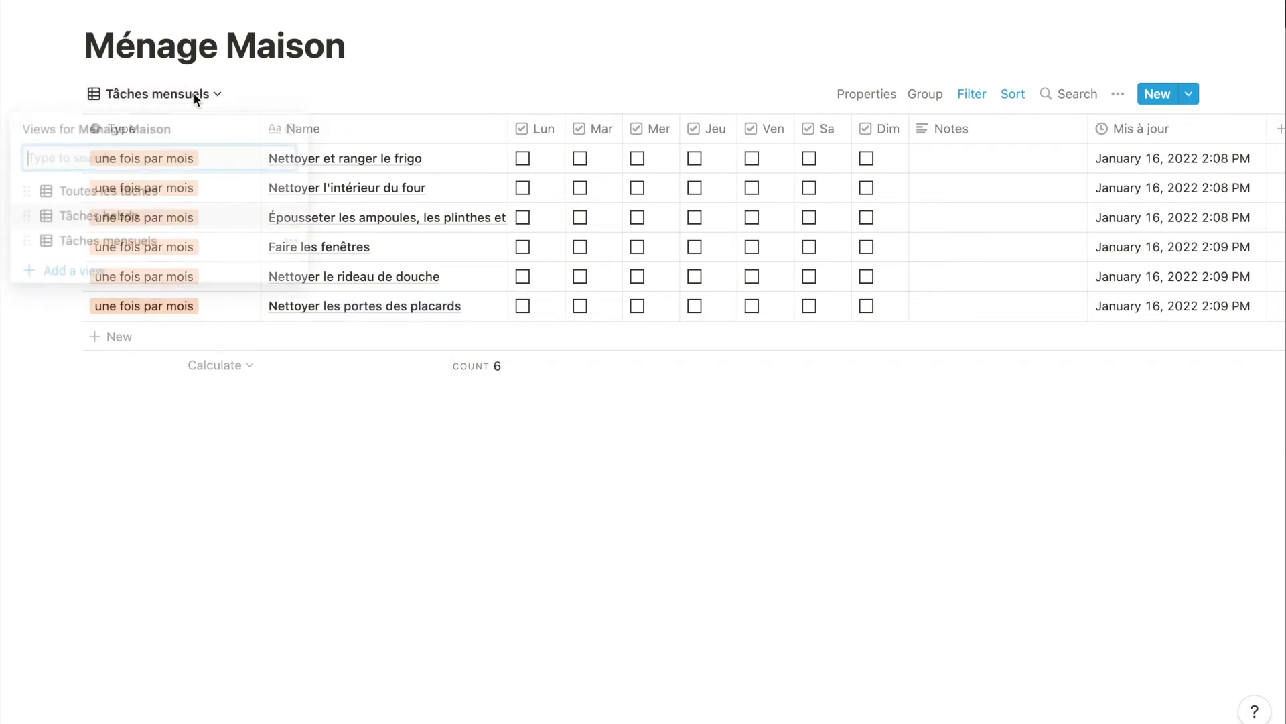
pyautogui.click(292, 246)
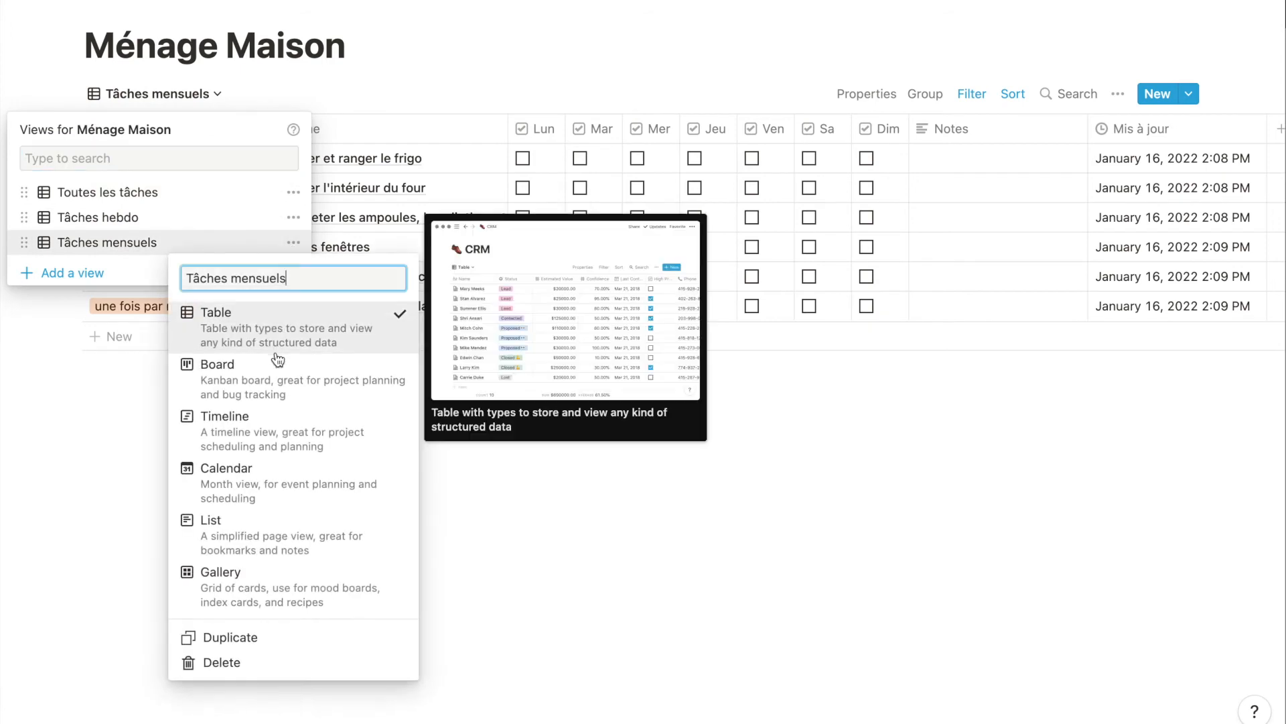
pyautogui.click(244, 638)
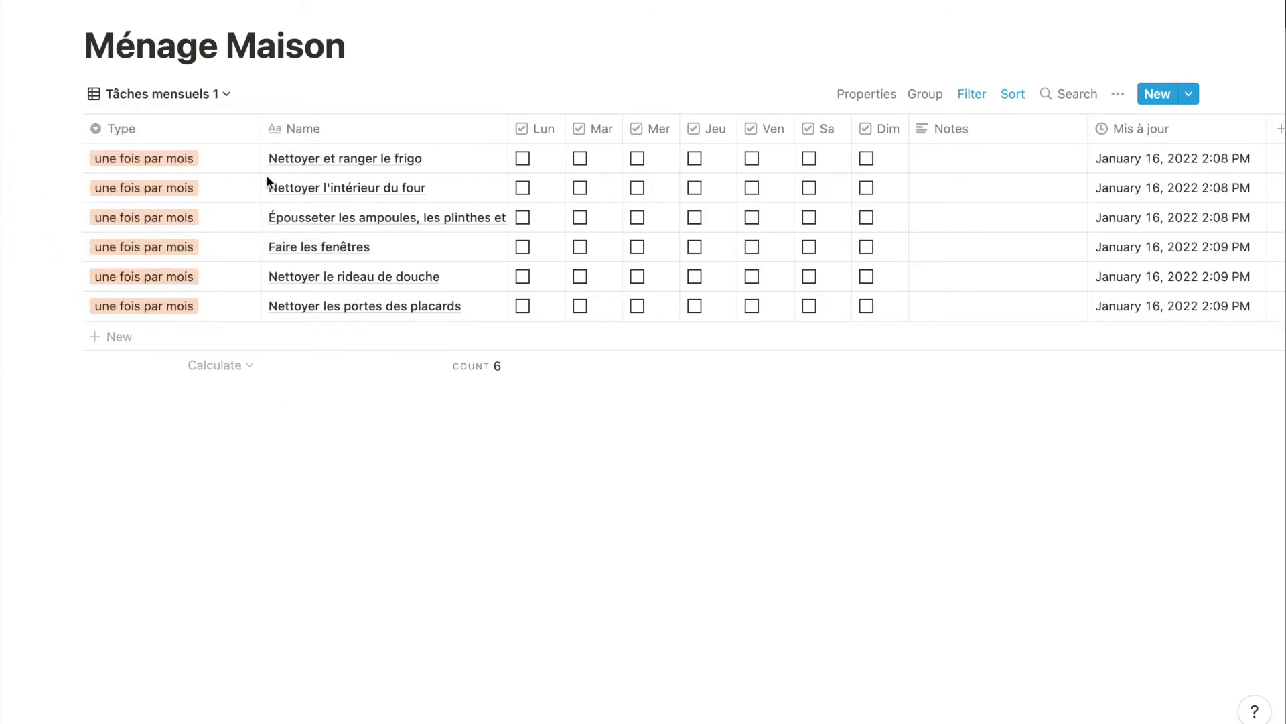
pyautogui.click(212, 97)
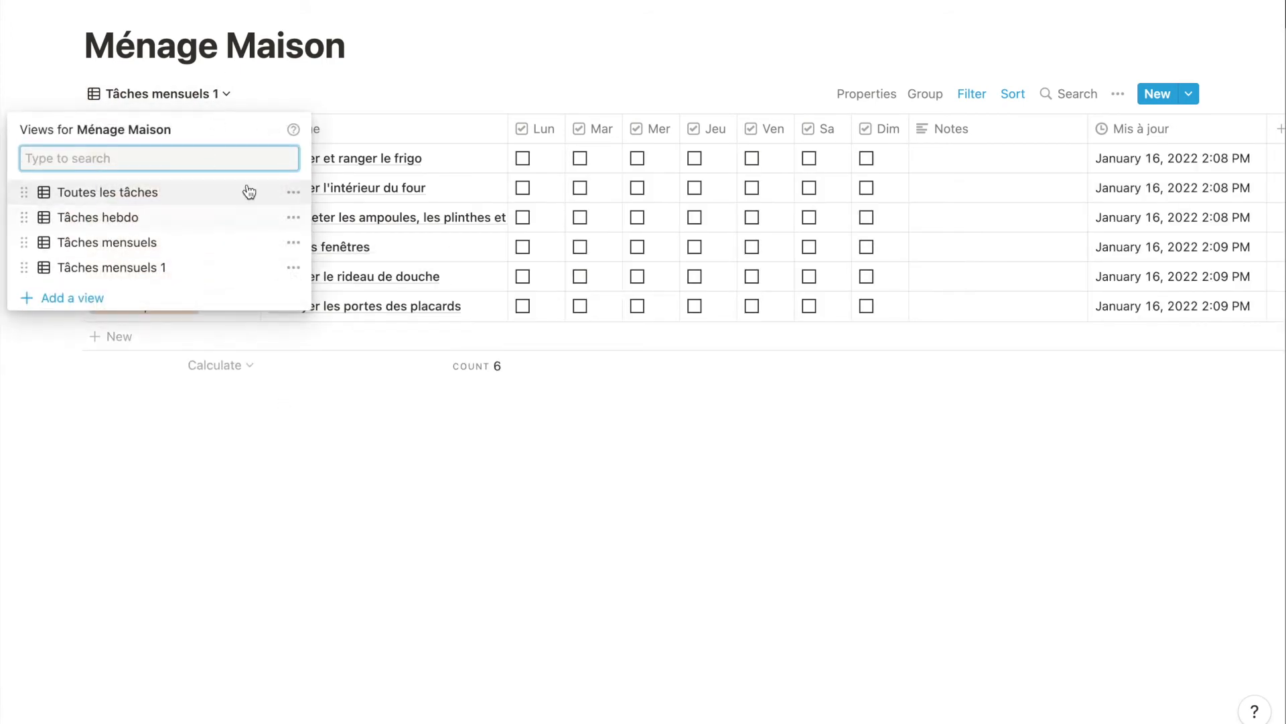
pyautogui.click(294, 268)
pyautogui.click(335, 305)
pyautogui.moveTo(335, 305); pyautogui.dragTo(231, 305)
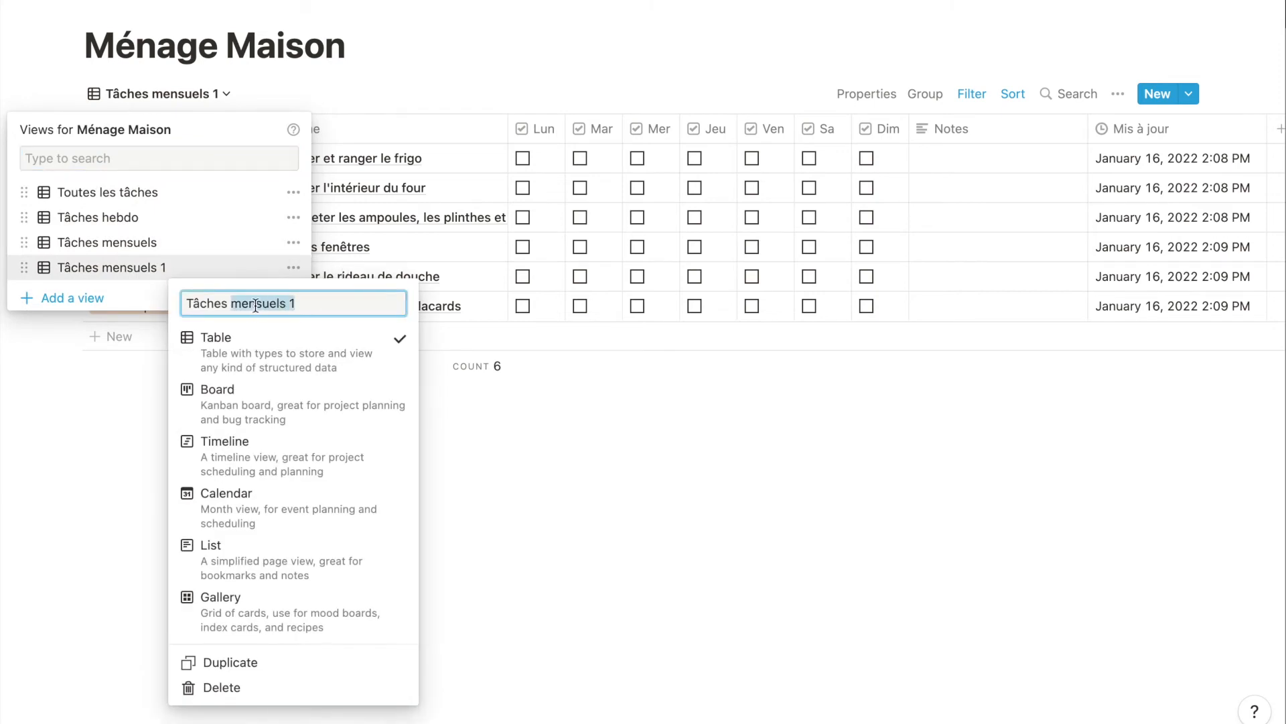
pyautogui.write('saisonièr')
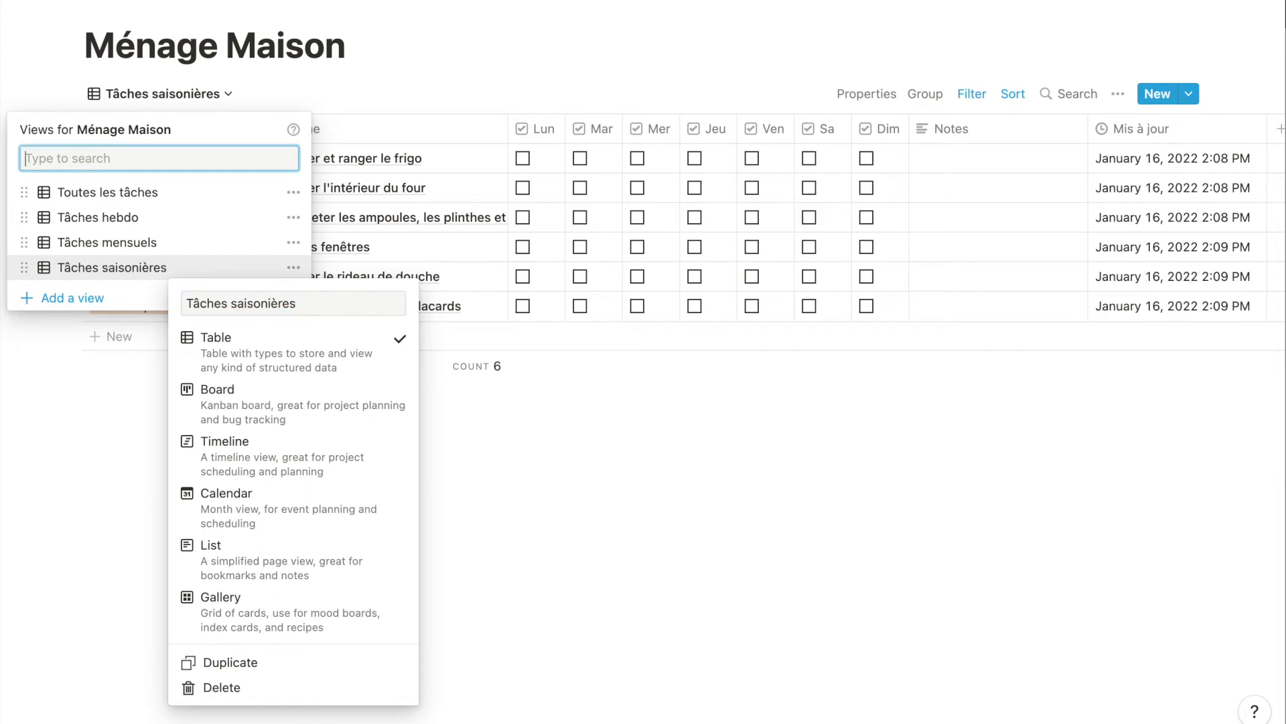
pyautogui.press('Return')
pyautogui.click(321, 470)
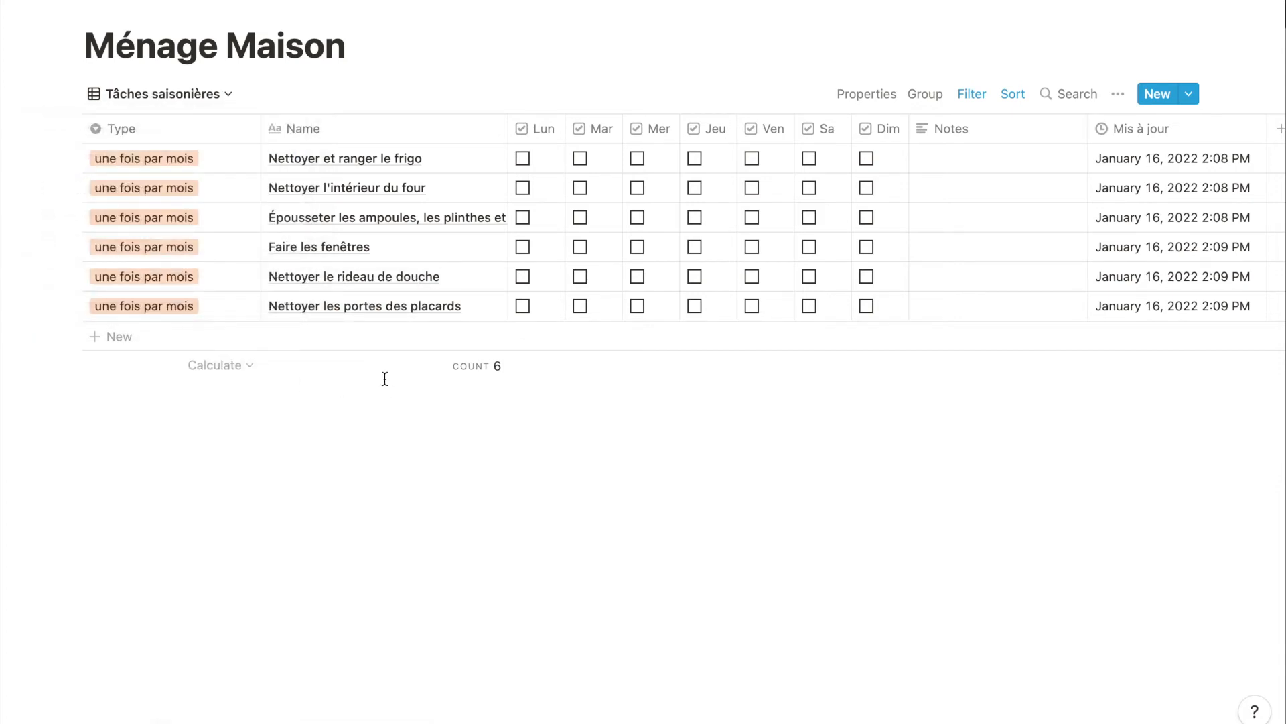
# Set the Type filter condition of the Tâches saisonières view to "Une fois par saison".
pyautogui.click(973, 94)
pyautogui.click(1115, 166)
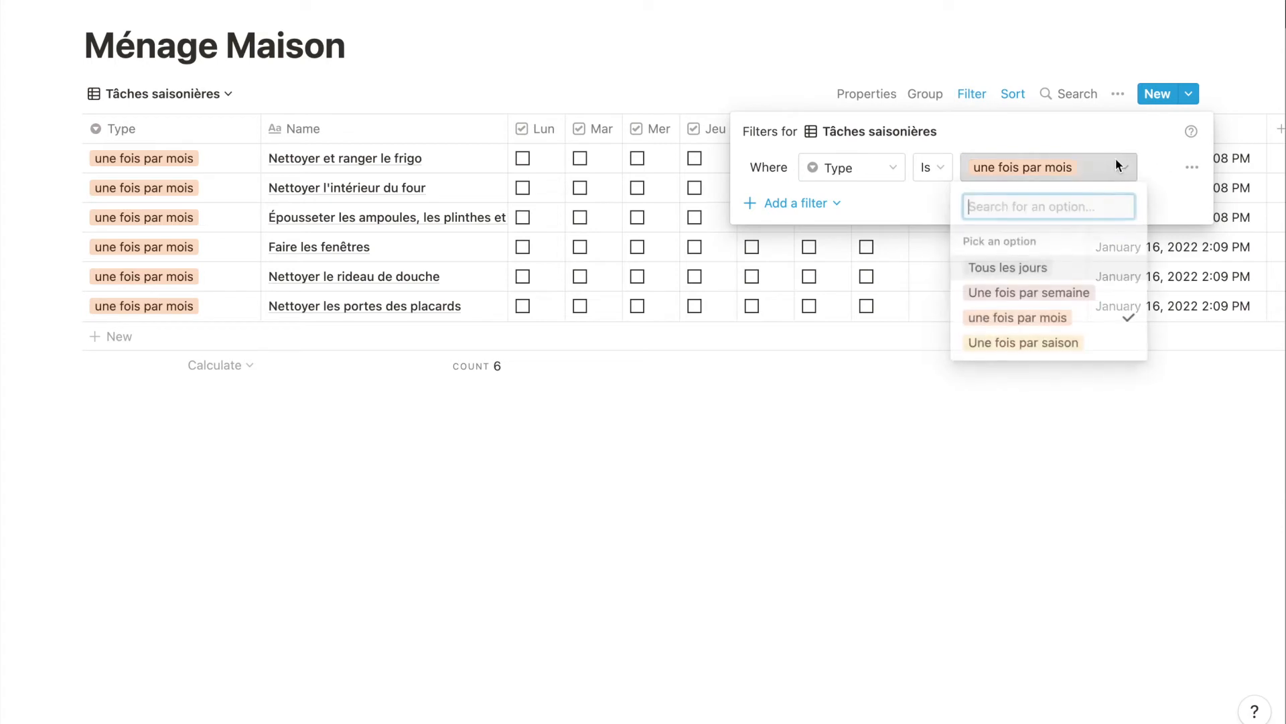
pyautogui.click(1050, 349)
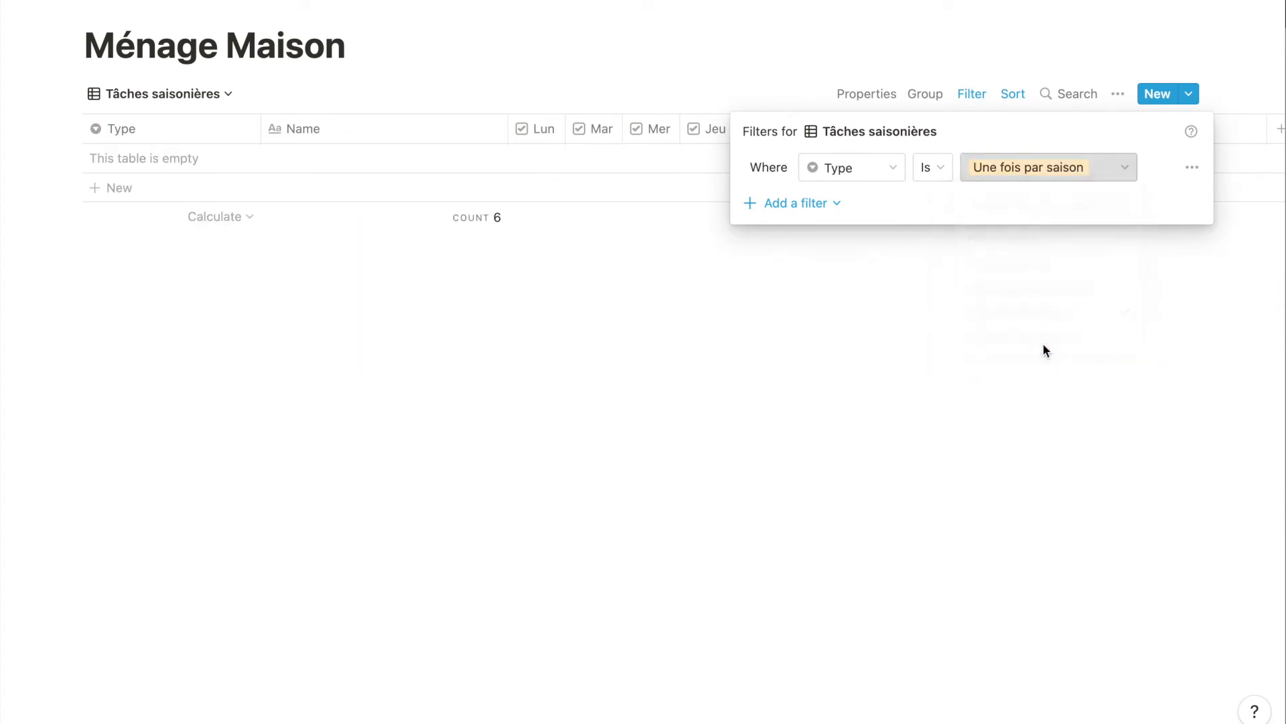
pyautogui.click(698, 384)
# Add seasonal tasks "Trier le garde-manger", "Trier les placards", "Nettoyer les bouches d'aération", "Nettoyer la machine à laver", "Laver les rideaux", "Désencombrer la maison" and "Nettoyer les fenêtres".
pyautogui.click(293, 170)
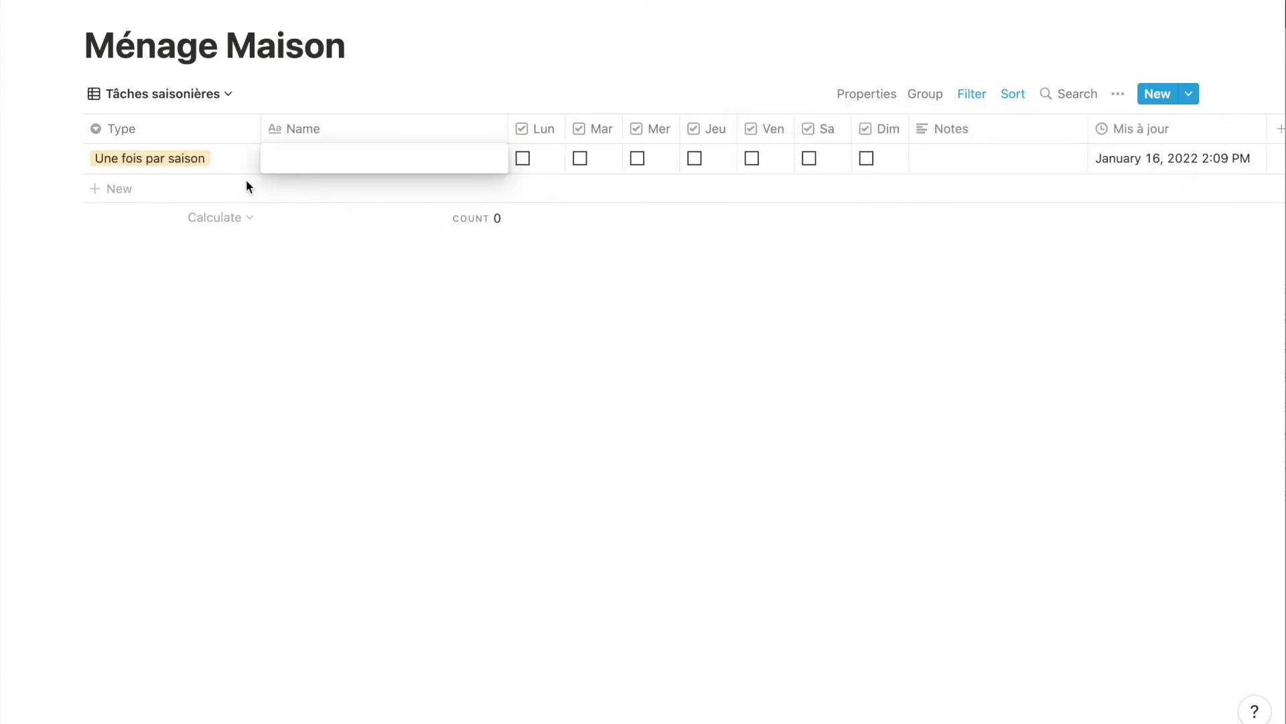
pyautogui.write('Trier le garde-manger')
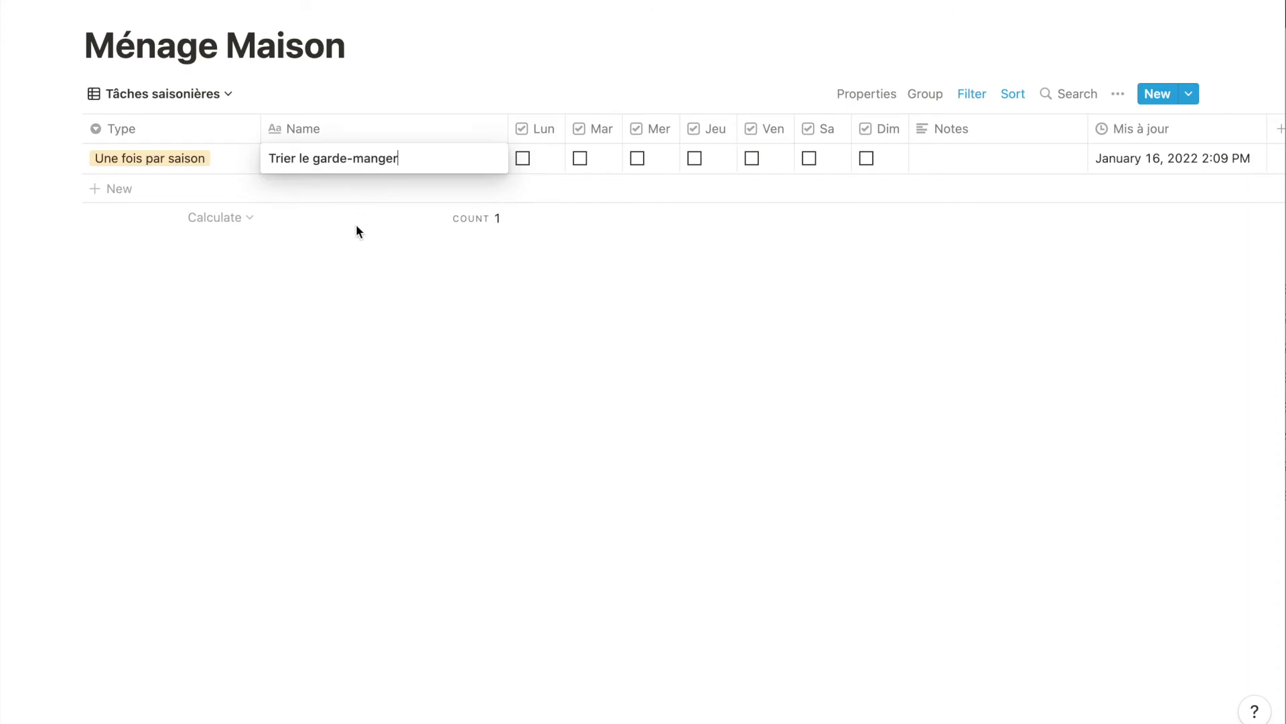
pyautogui.click(343, 212)
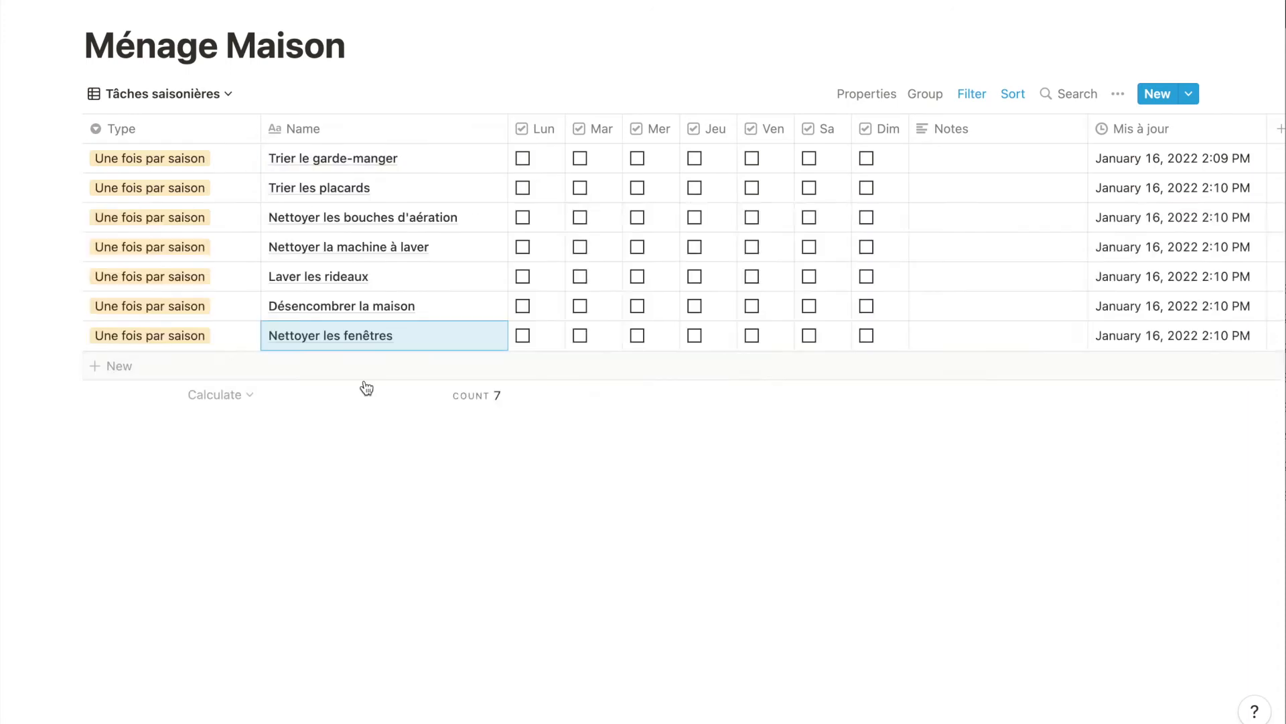
# Add one more seasonal task named "Nettoyer les oreillers, les couvertures et les couettes" to the Tâches saisonières view.
pyautogui.click(362, 375)
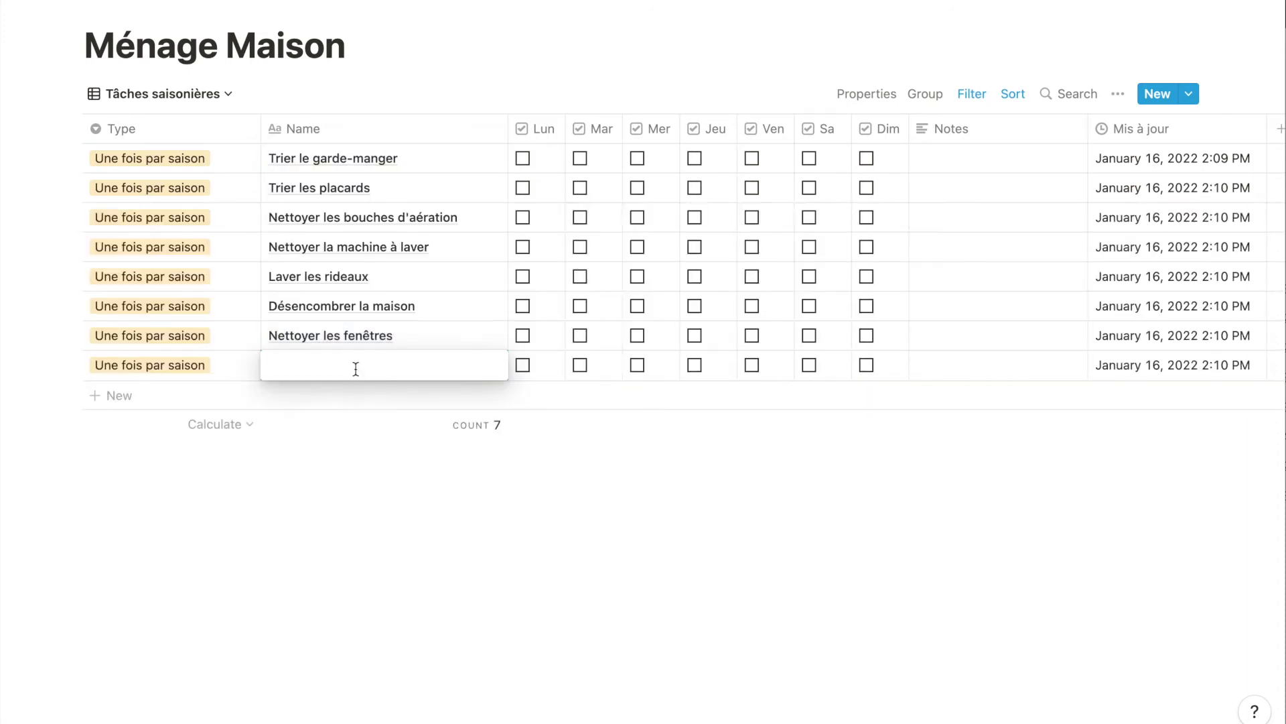
pyautogui.write('Nettoyer les oreillers, les couvertures et les couettes')
pyautogui.press('Return')
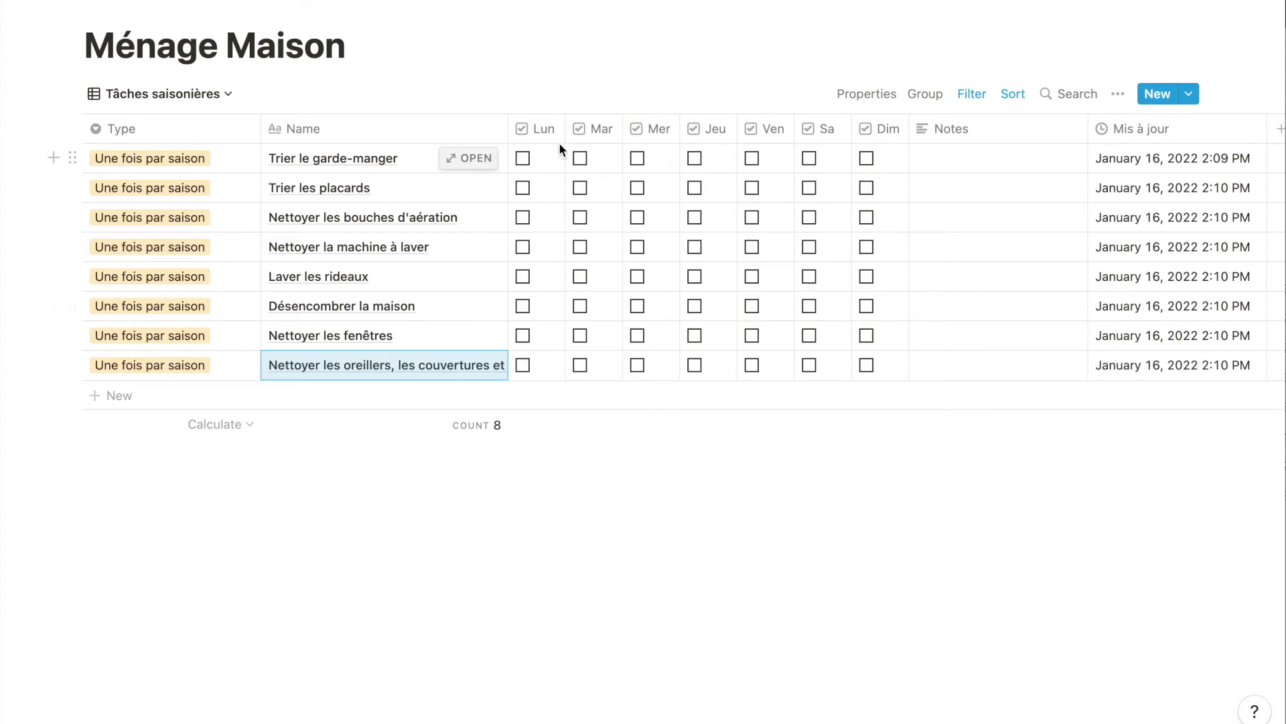
# Switch to the Toutes les tâches view and review the complete list of tasks sorted by type.
pyautogui.click(198, 94)
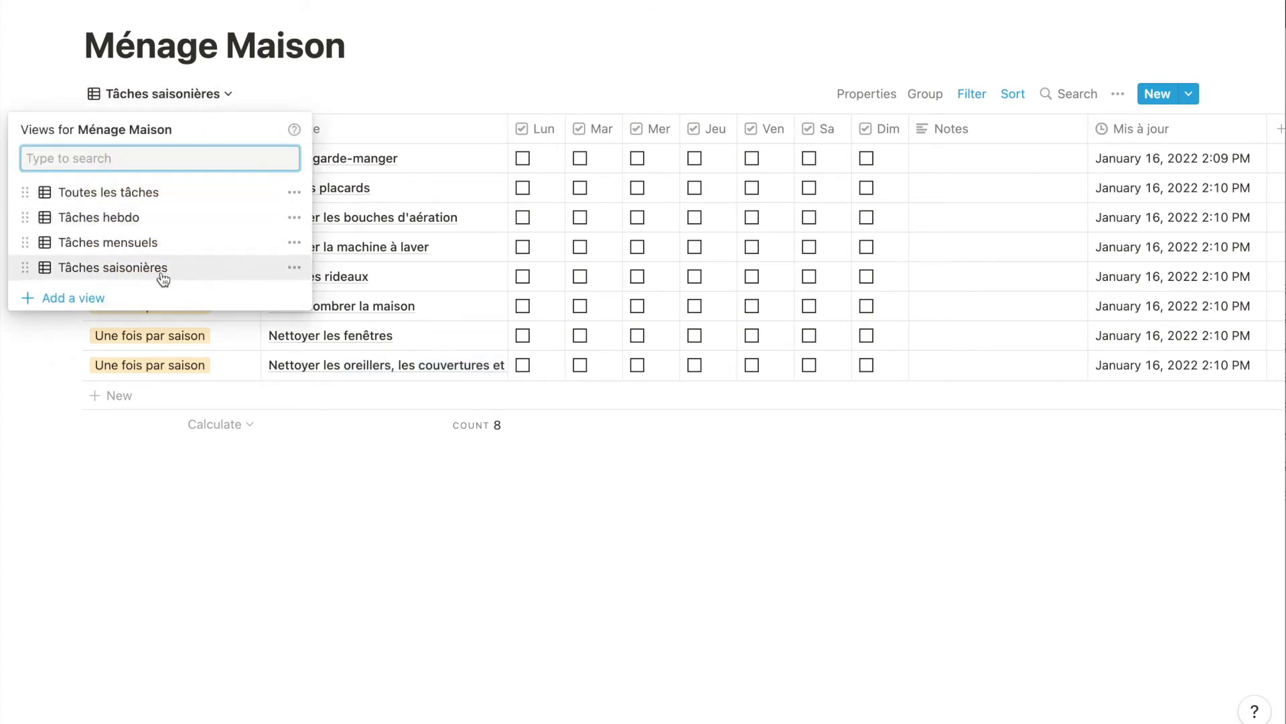
pyautogui.click(236, 193)
pyautogui.scroll(-5, 335, 184)
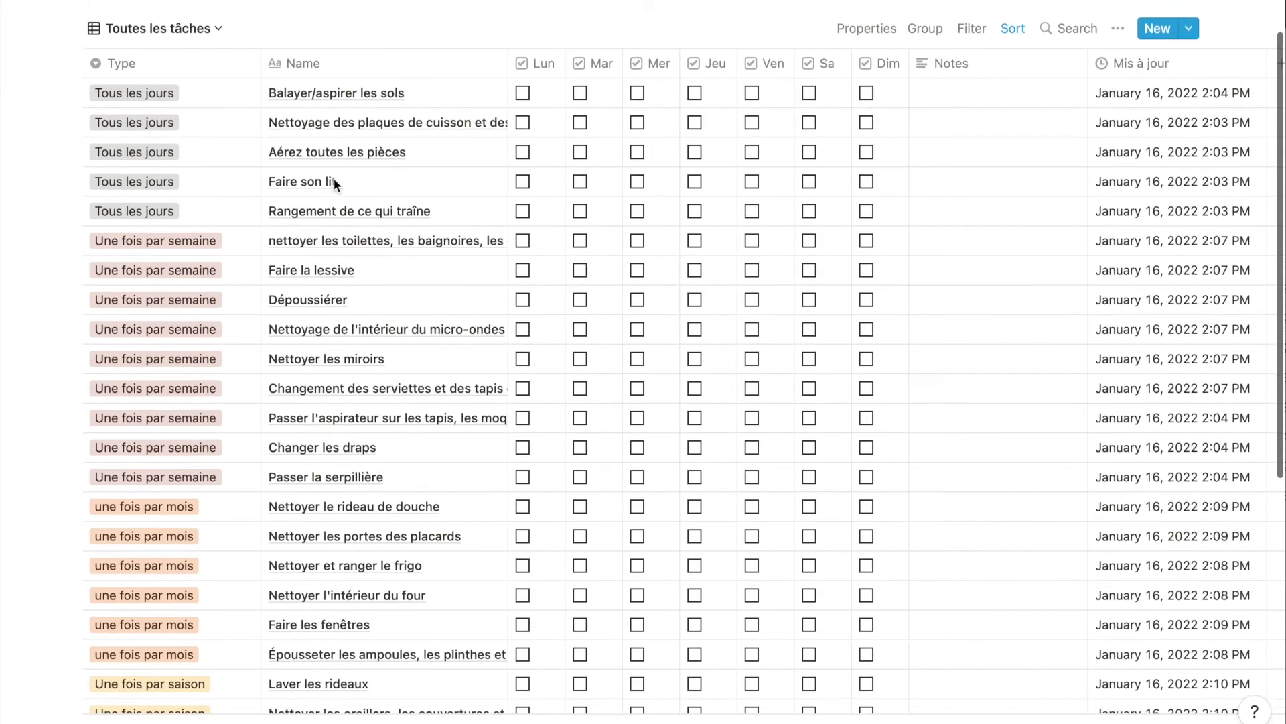
pyautogui.scroll(-1, 333, 179)
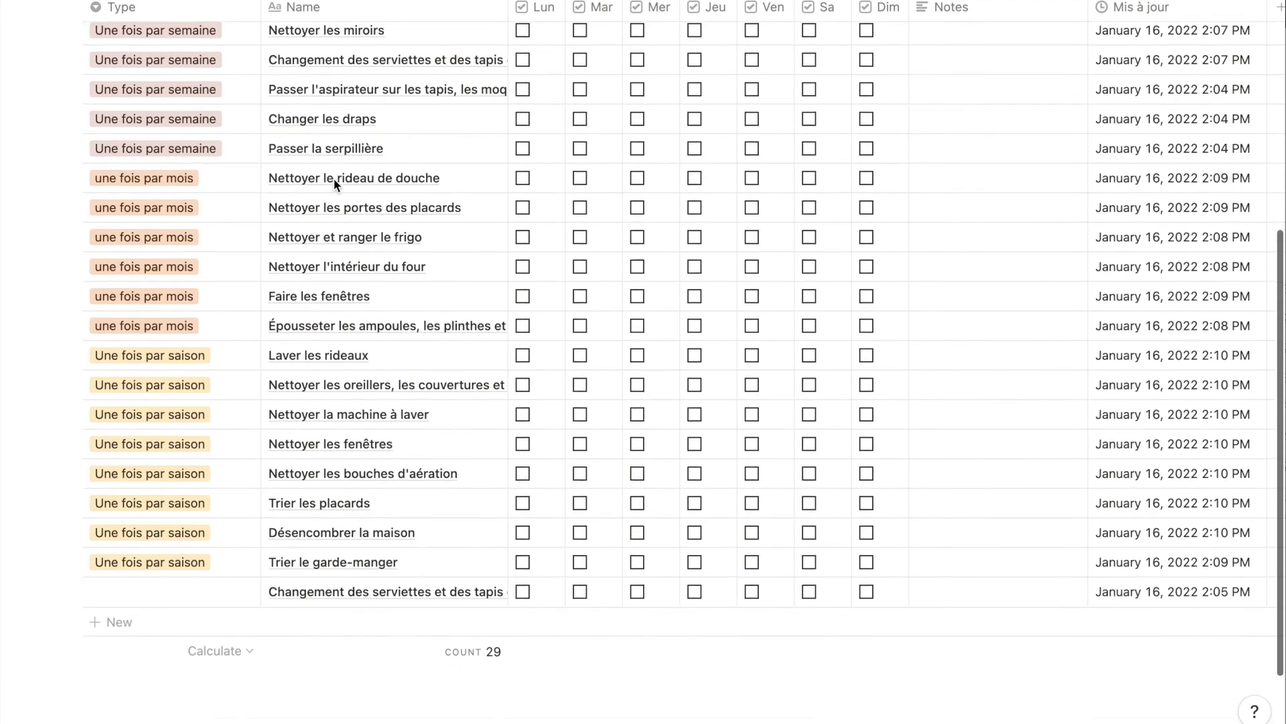
pyautogui.scroll(4, 334, 178)
pyautogui.scroll(3, 334, 182)
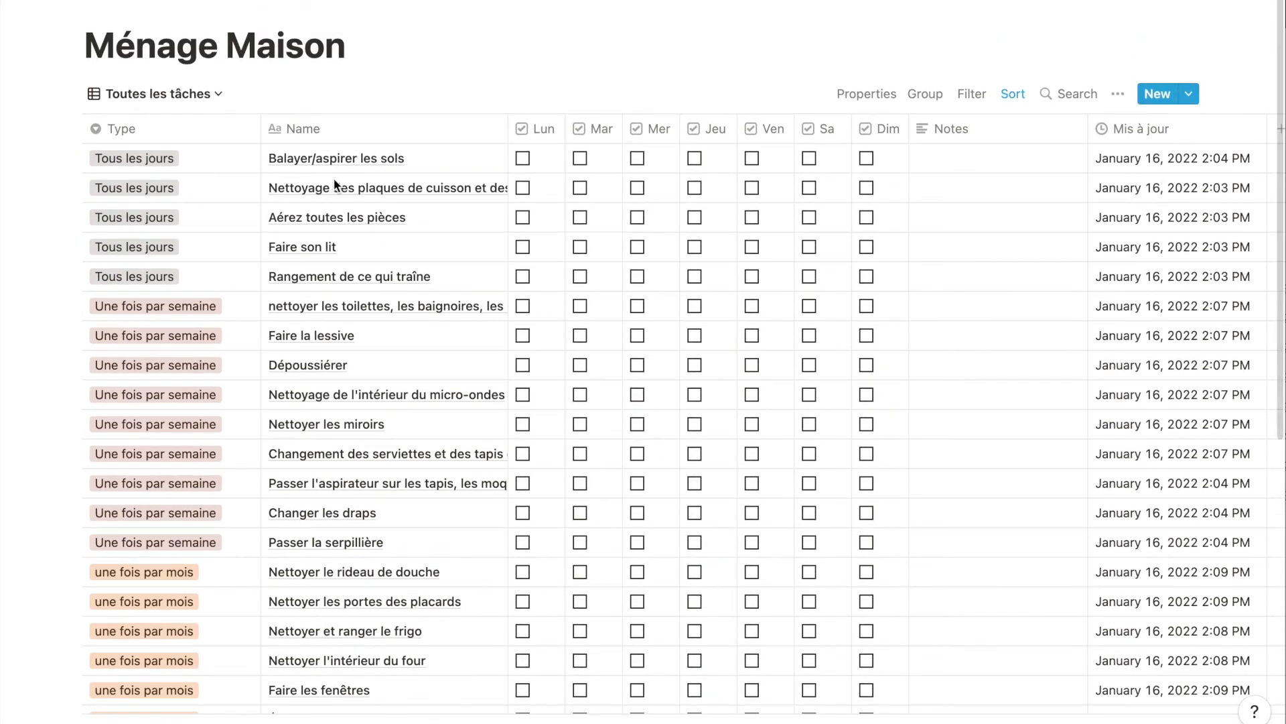
# In the Tâches hebdo view, add a Percent checked calculation to each day column from Lun to Dim.
pyautogui.click(178, 95)
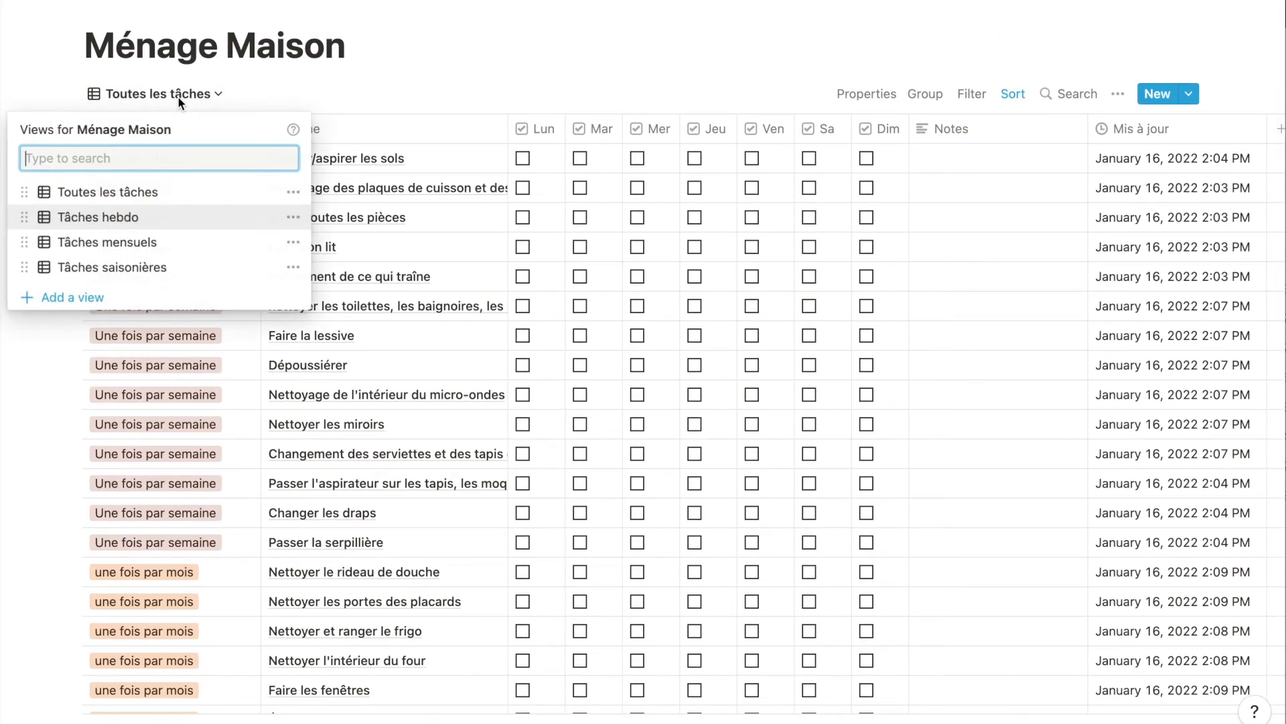
pyautogui.click(158, 216)
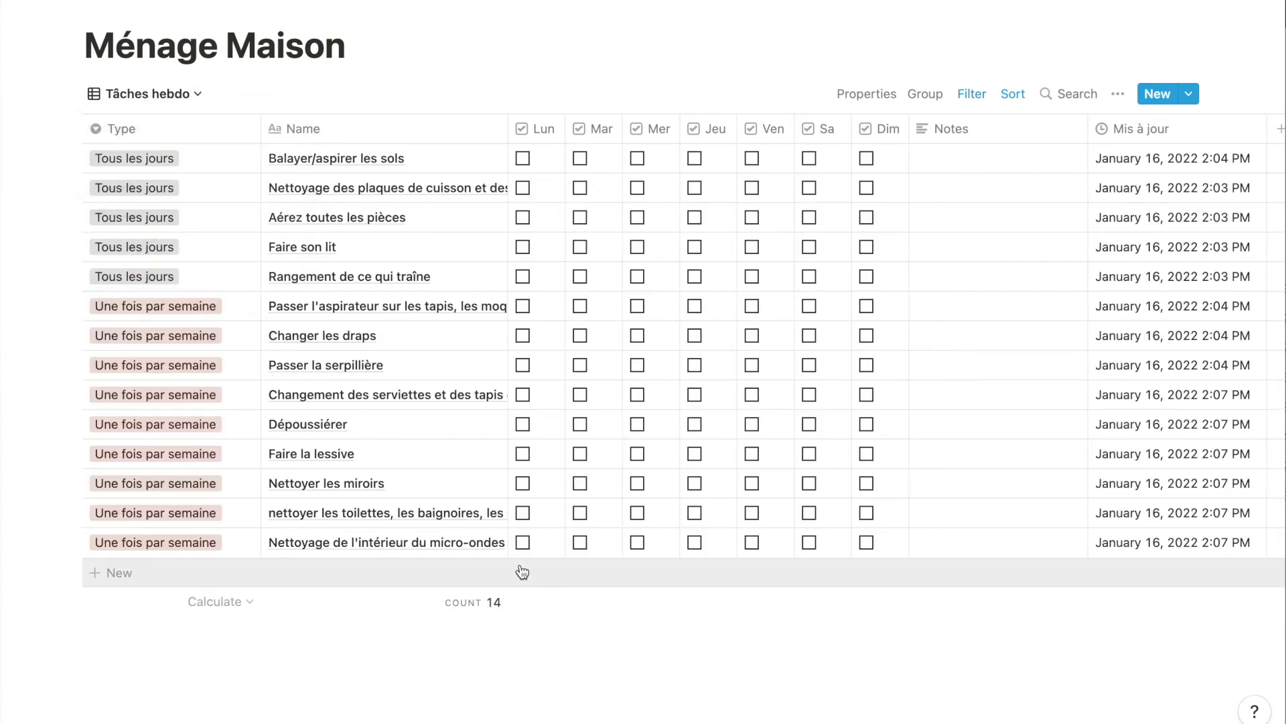
pyautogui.click(535, 607)
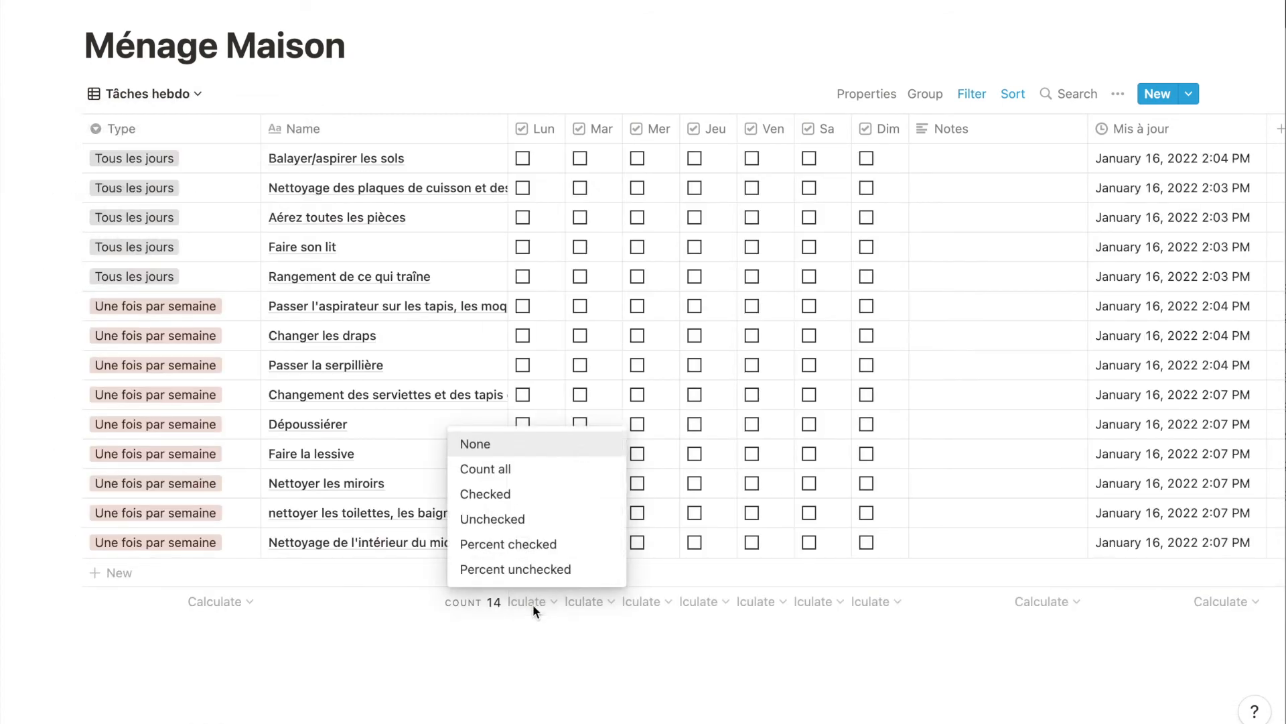
pyautogui.click(557, 551)
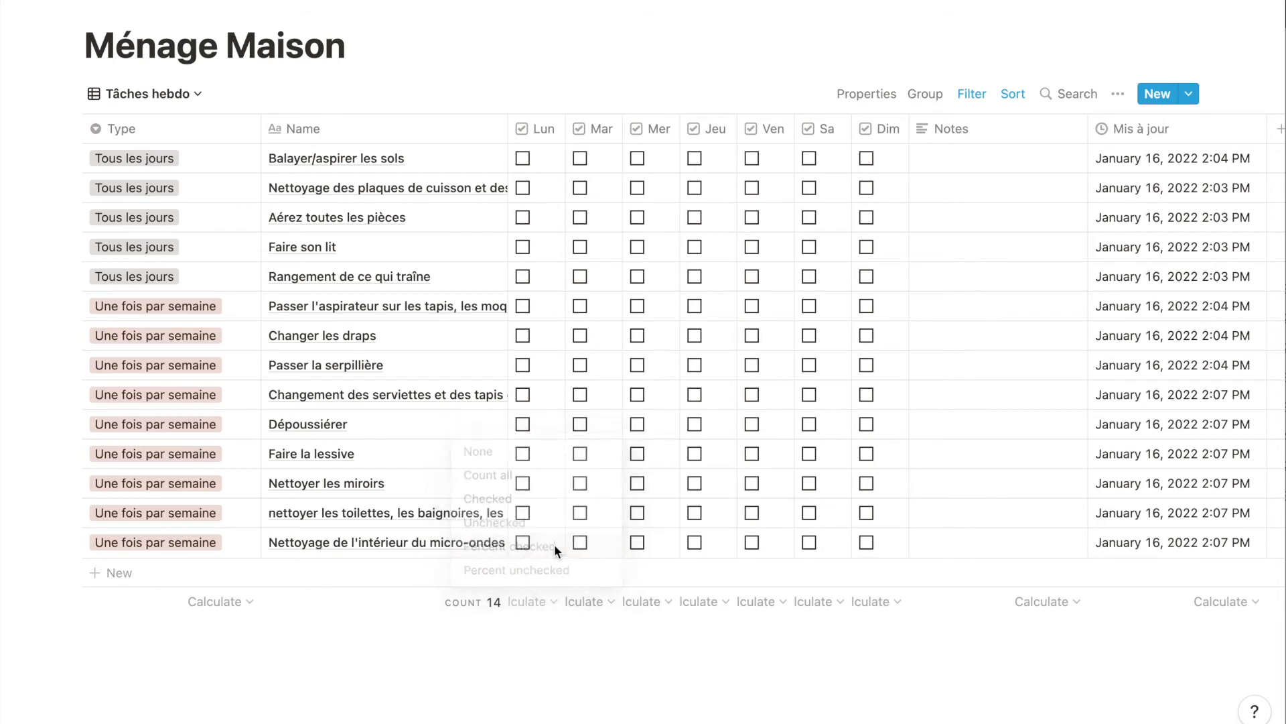
pyautogui.click(609, 603)
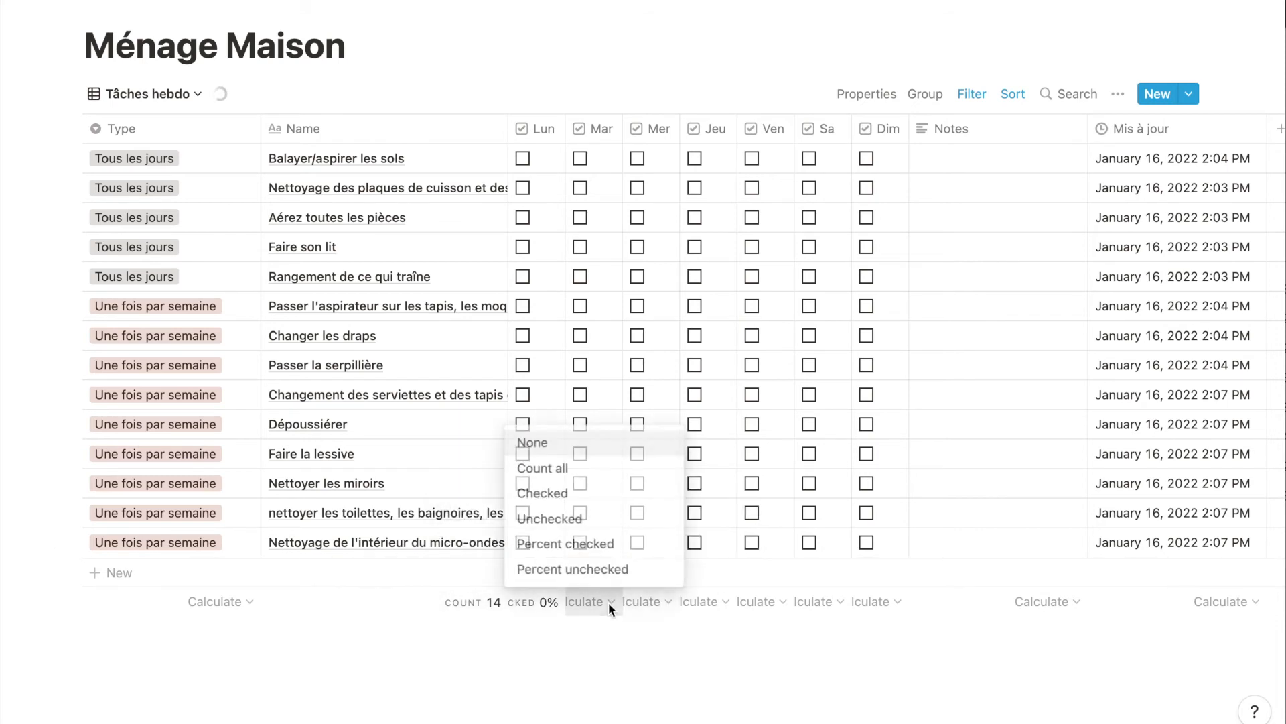
pyautogui.click(634, 543)
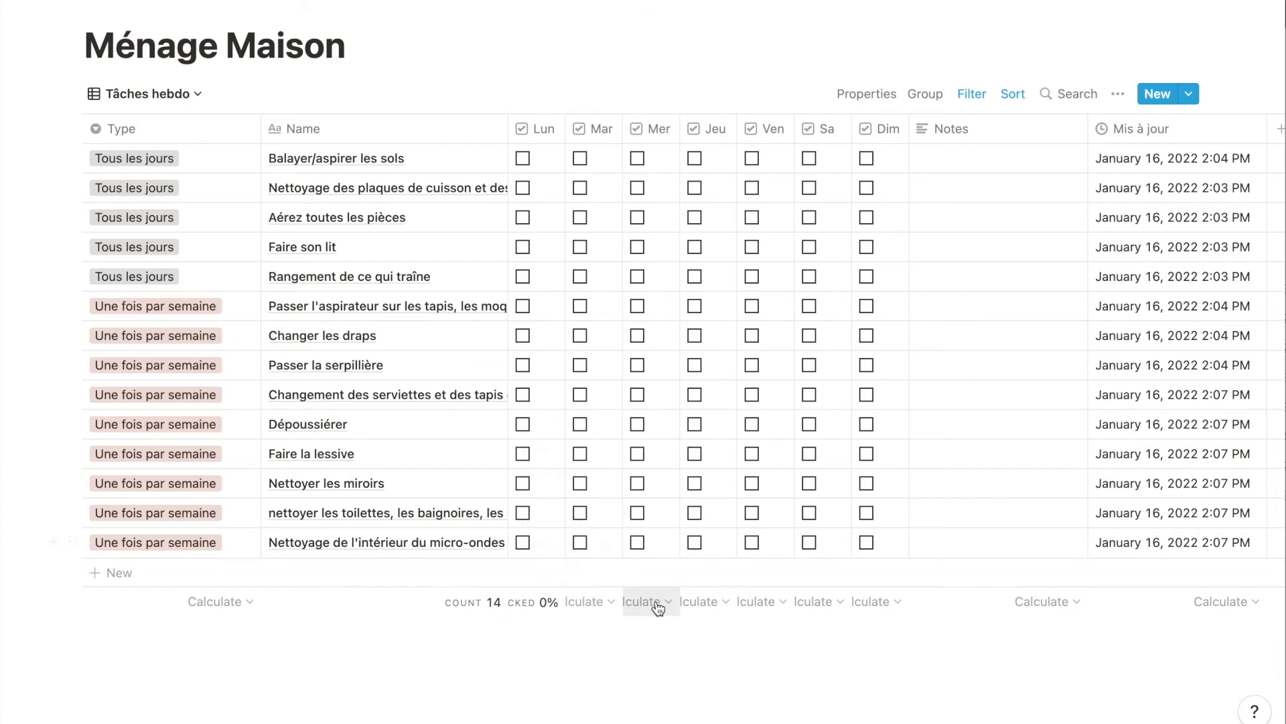
pyautogui.click(645, 601)
pyautogui.click(697, 544)
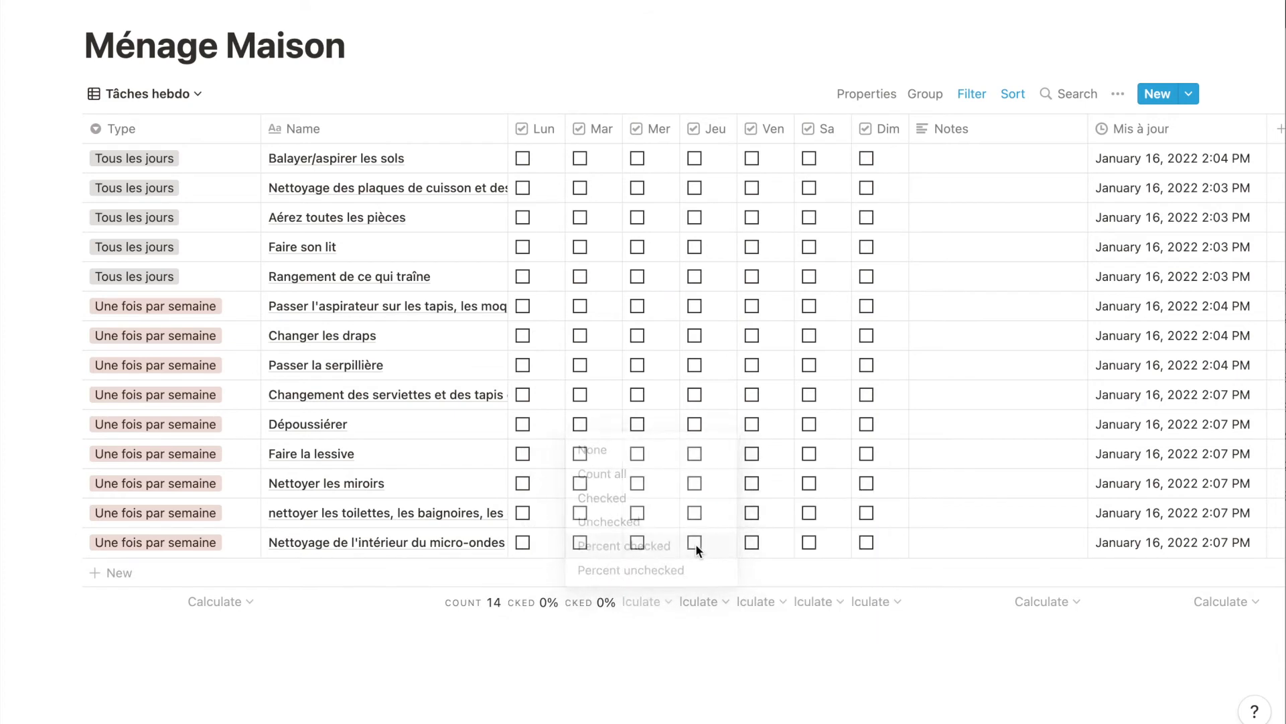
pyautogui.click(711, 604)
pyautogui.click(749, 546)
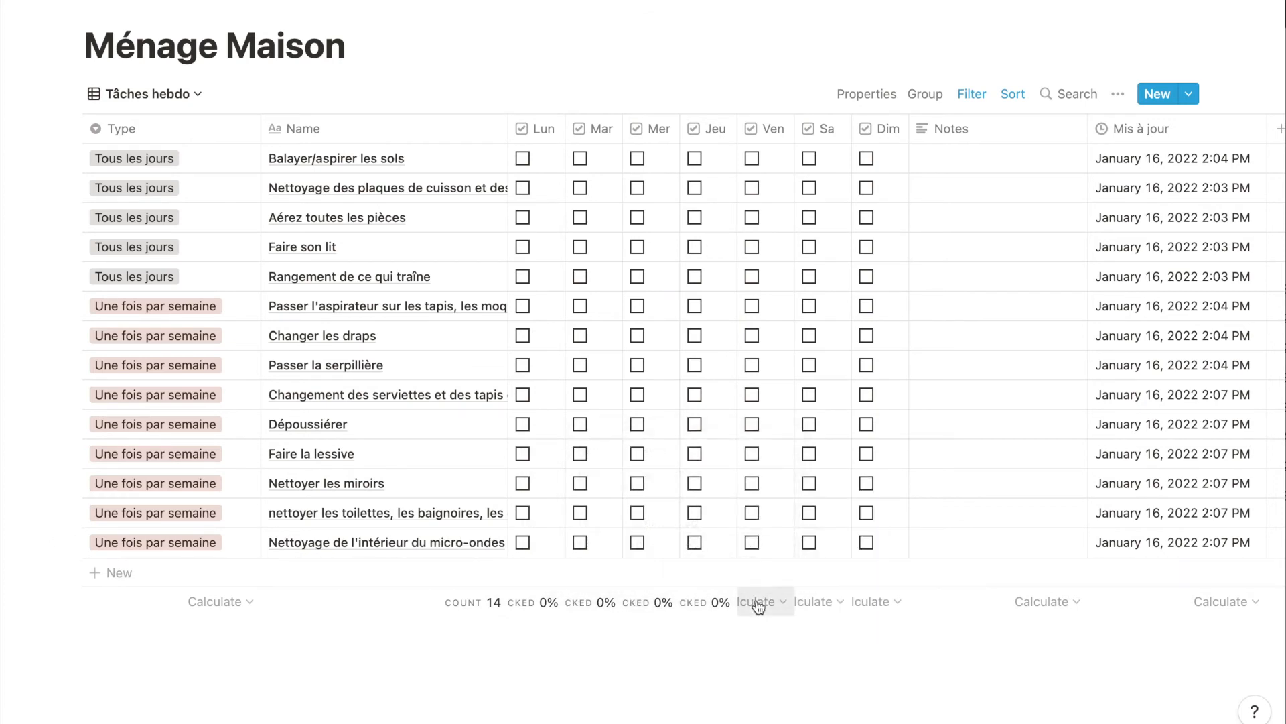
pyautogui.click(764, 602)
pyautogui.click(784, 541)
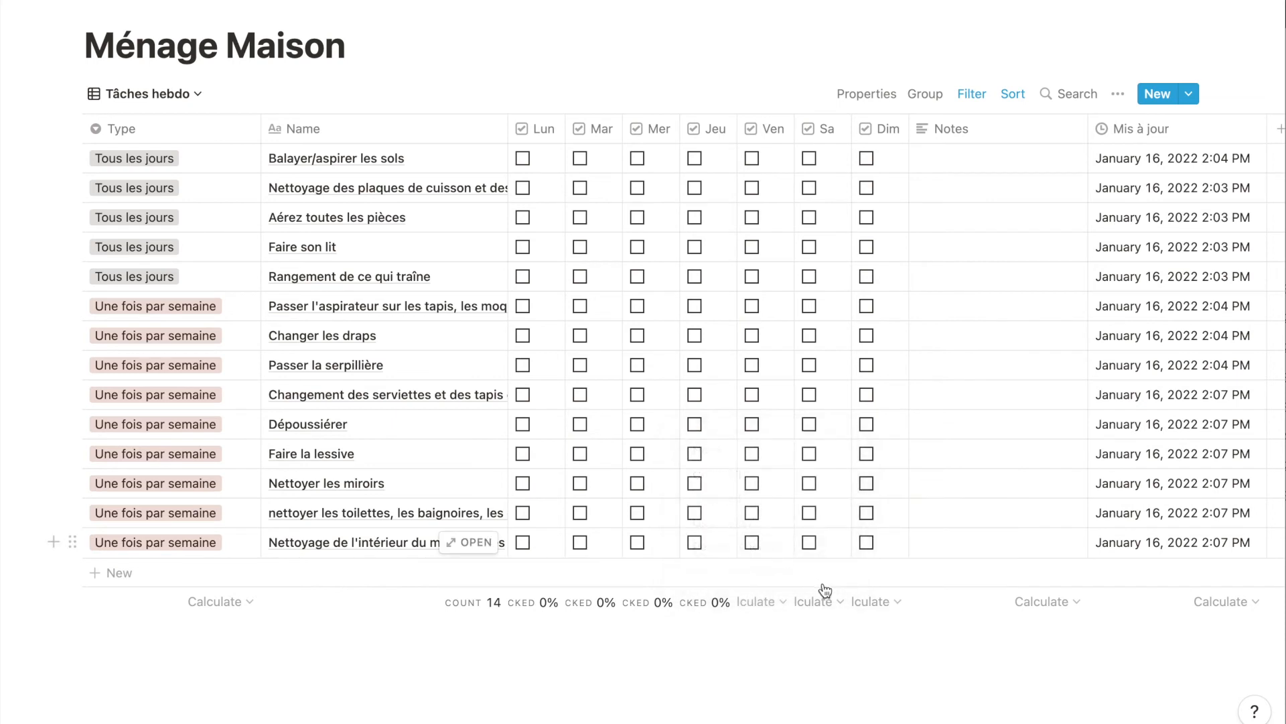
pyautogui.click(814, 600)
pyautogui.click(837, 552)
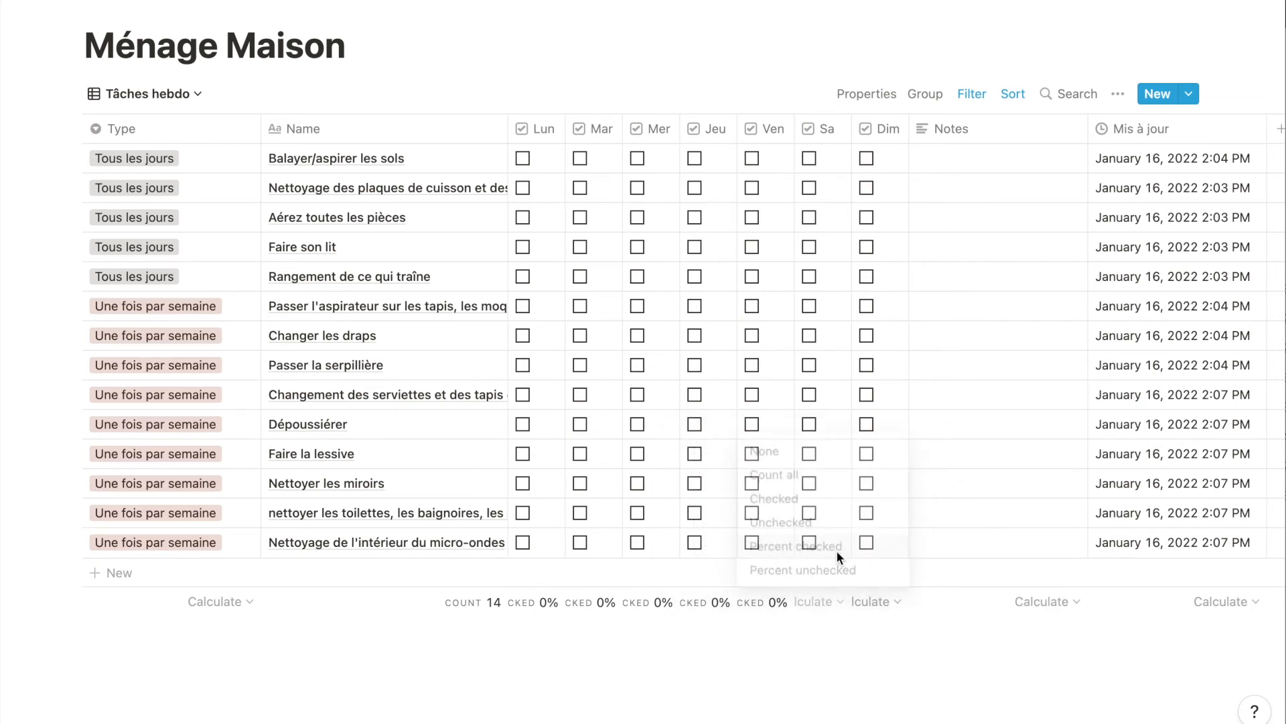
pyautogui.click(878, 602)
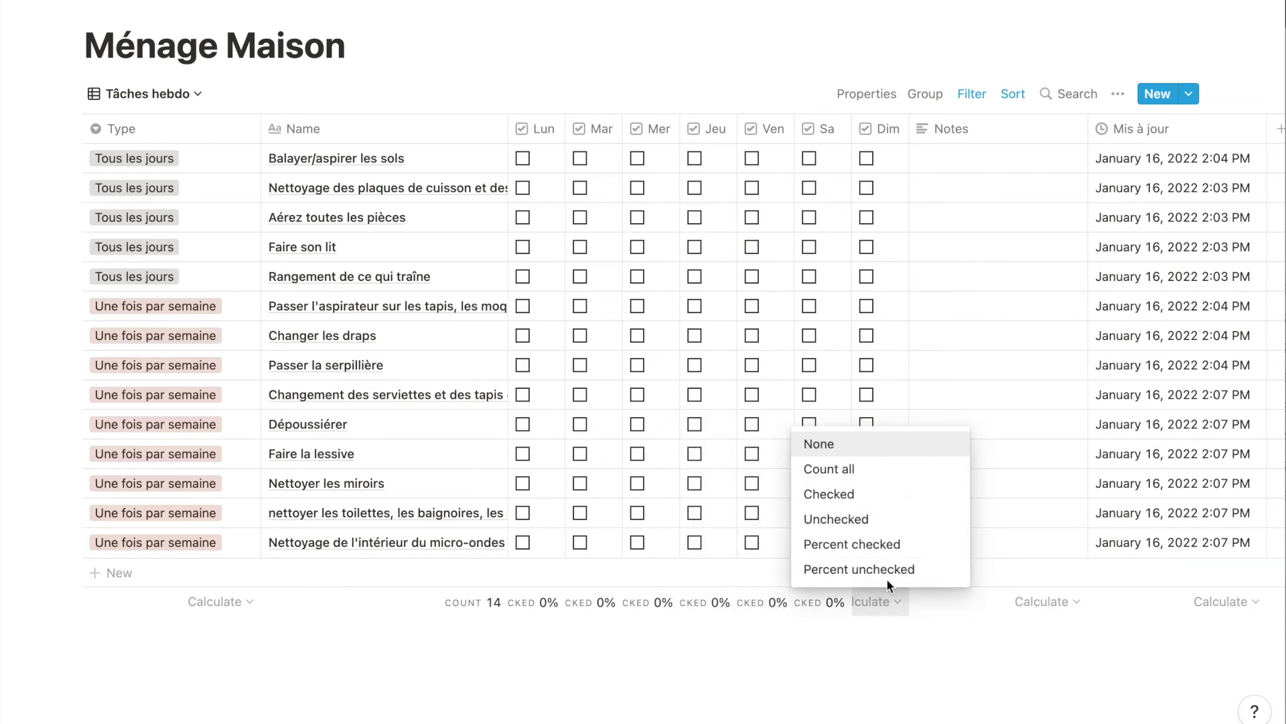
pyautogui.click(897, 545)
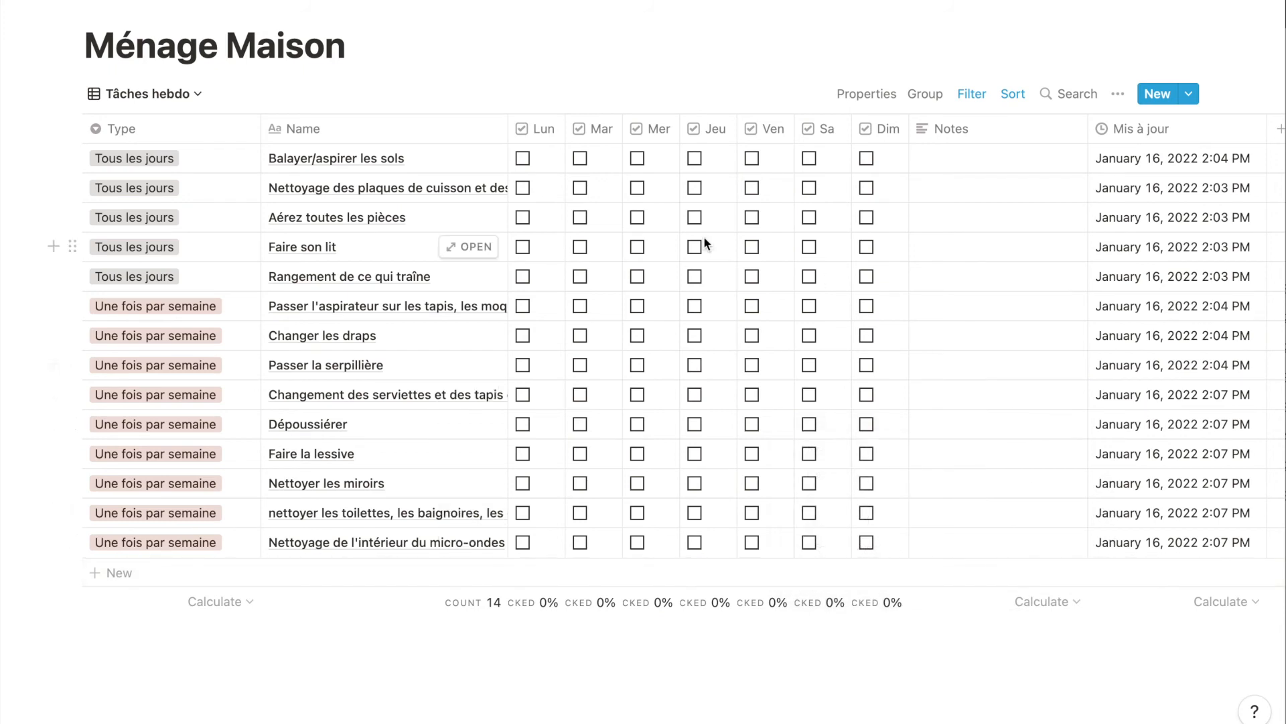
# Try the Calendar layout for the Toutes les tâches view and restore its Table layout.
pyautogui.click(191, 96)
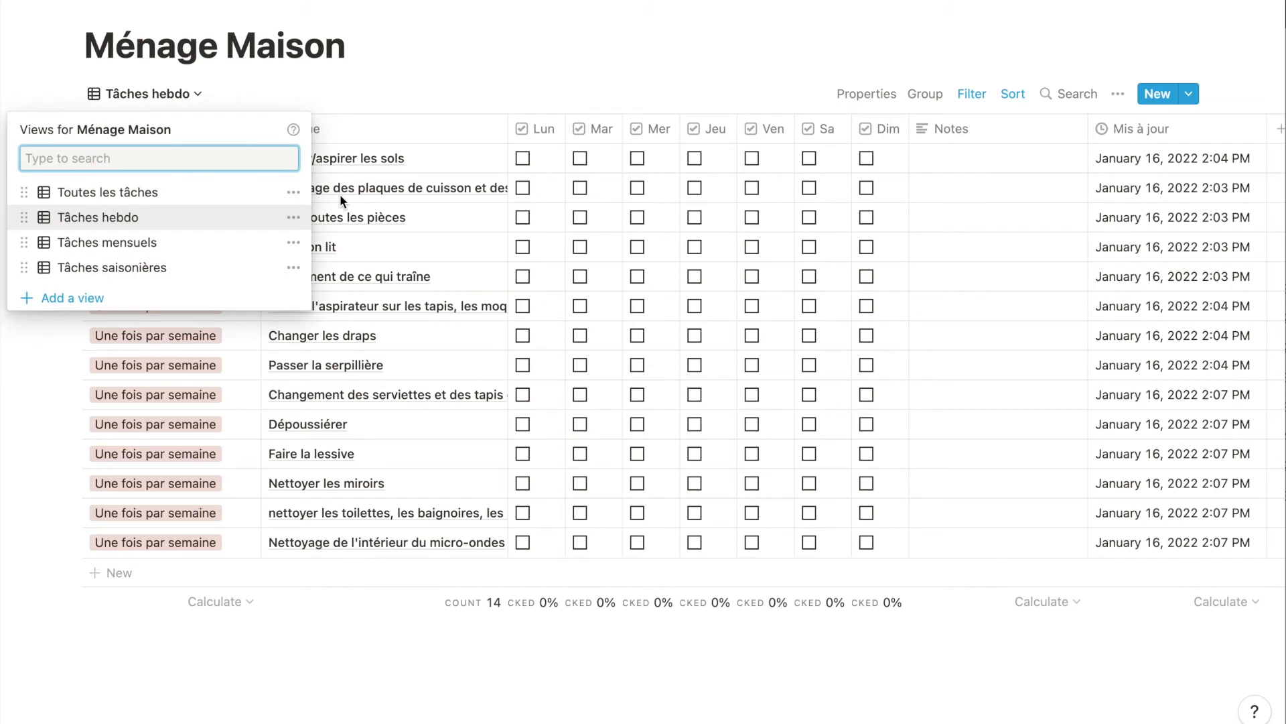
pyautogui.click(294, 193)
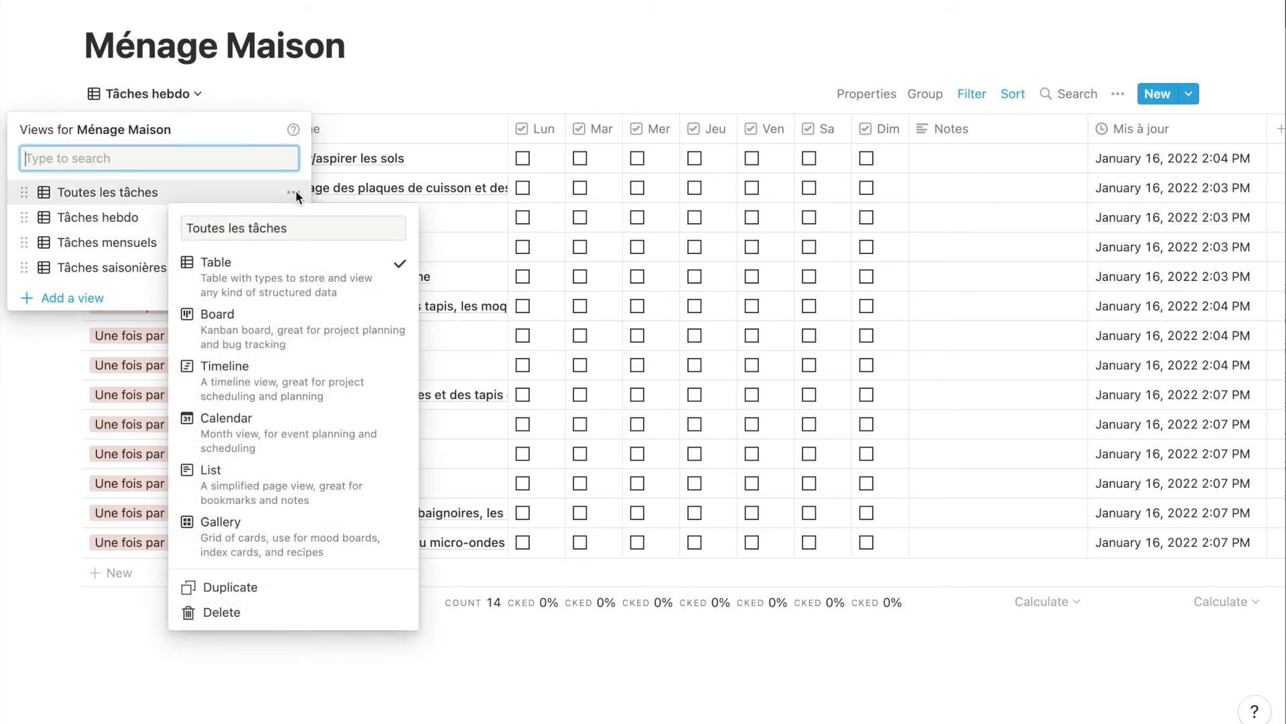
pyautogui.click(314, 427)
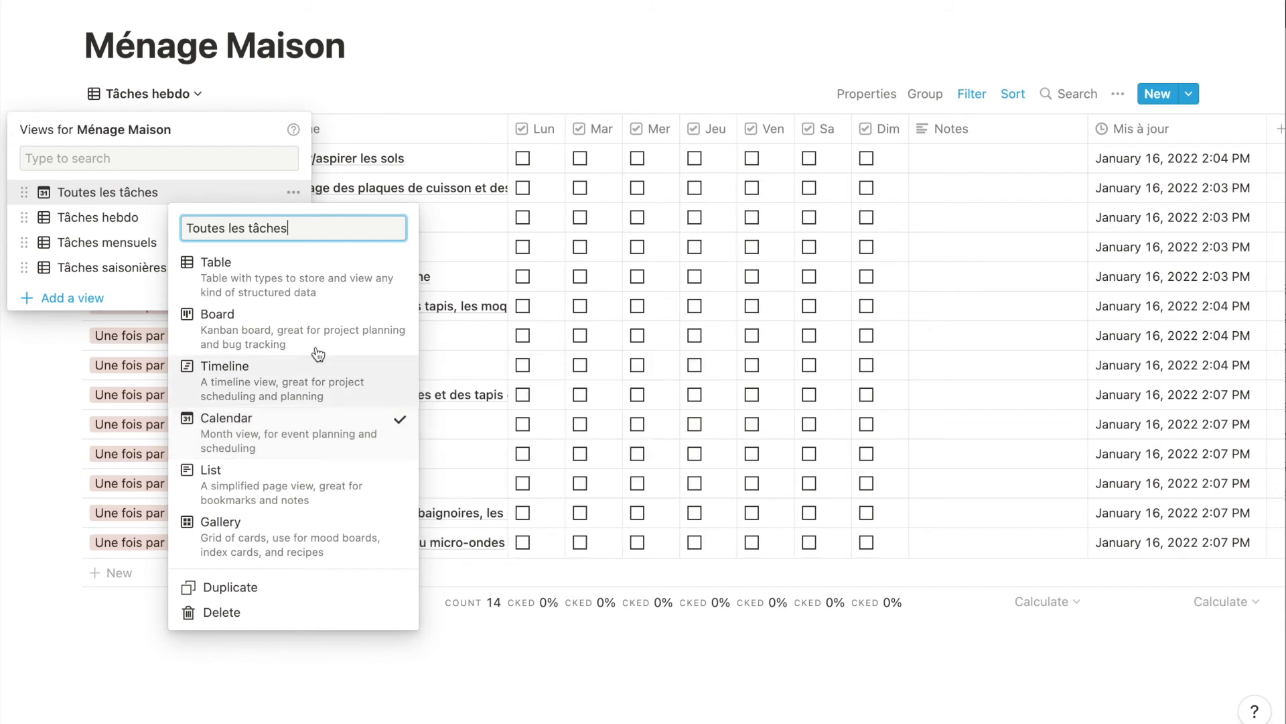
pyautogui.click(313, 291)
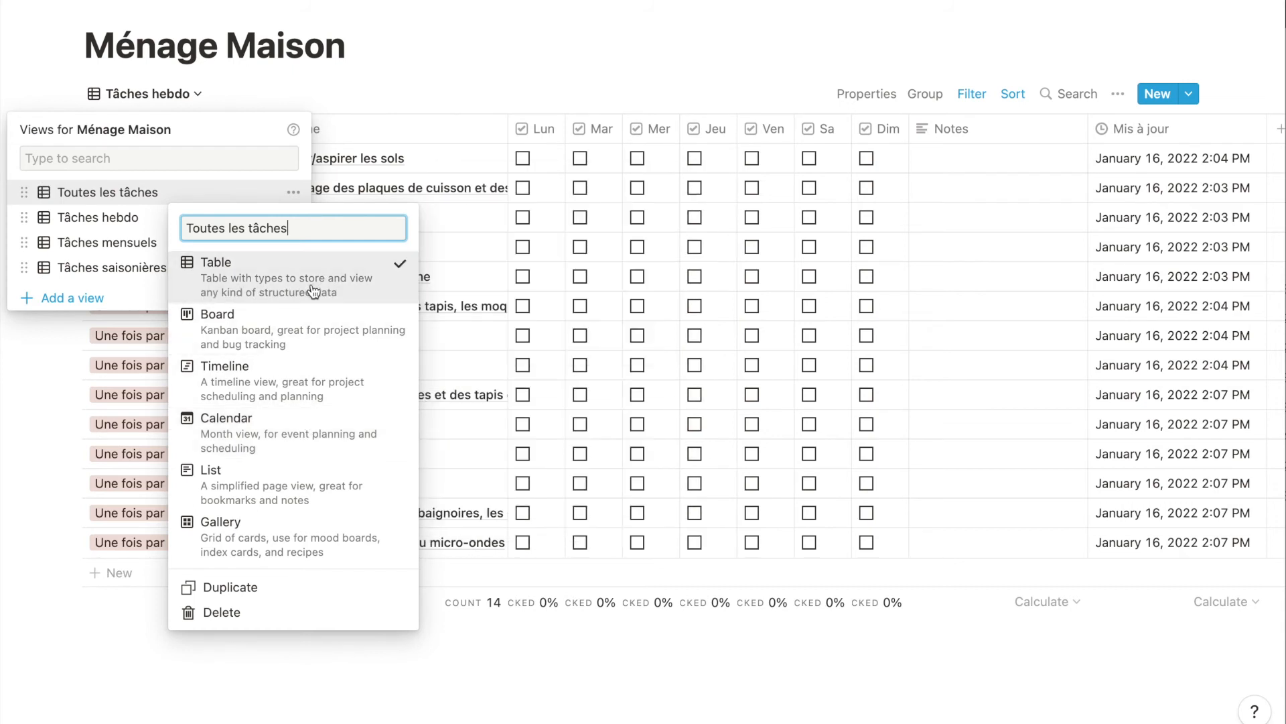
pyautogui.click(285, 193)
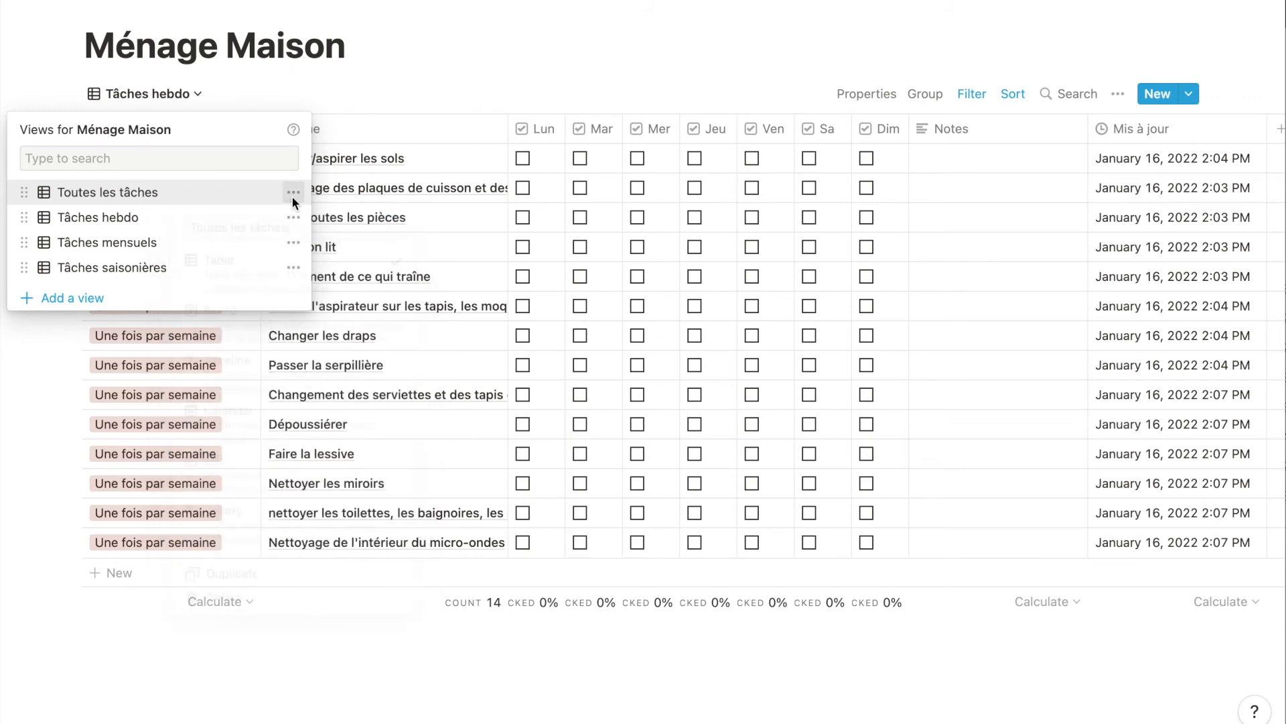
# Duplicate the Toutes les tâches view and open the options of the copy.
pyautogui.click(293, 193)
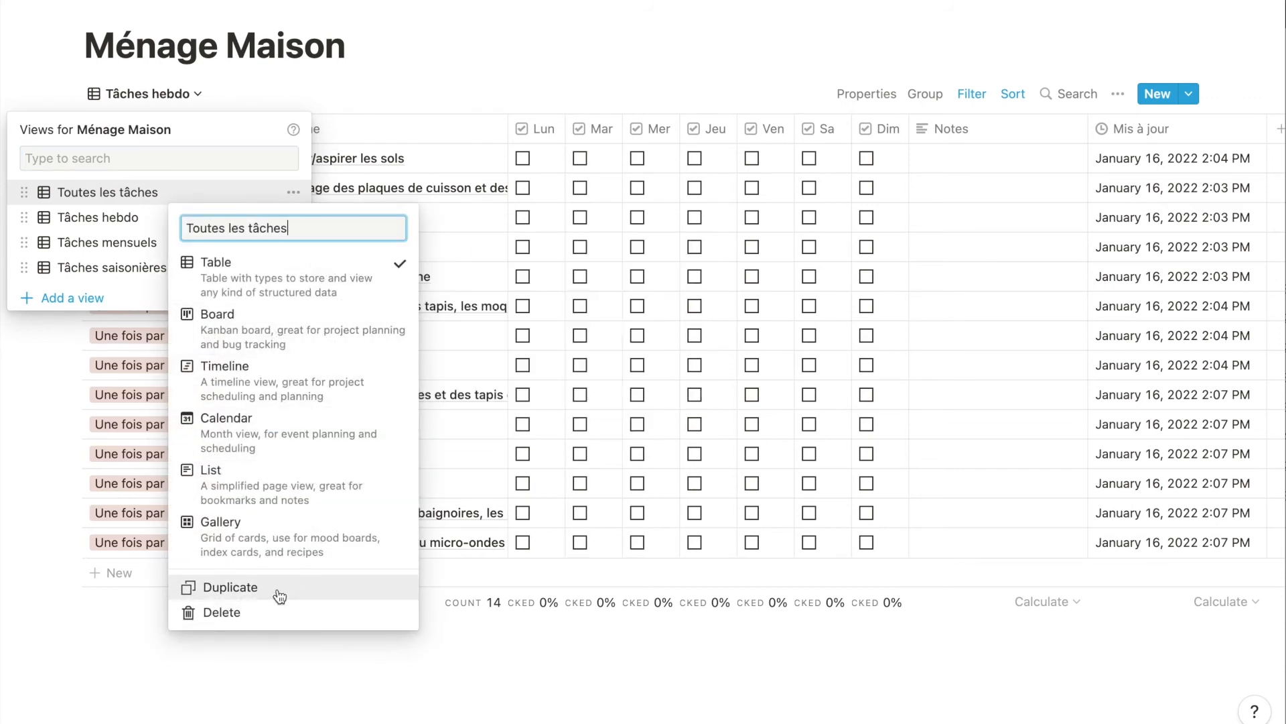
pyautogui.click(280, 594)
pyautogui.click(199, 93)
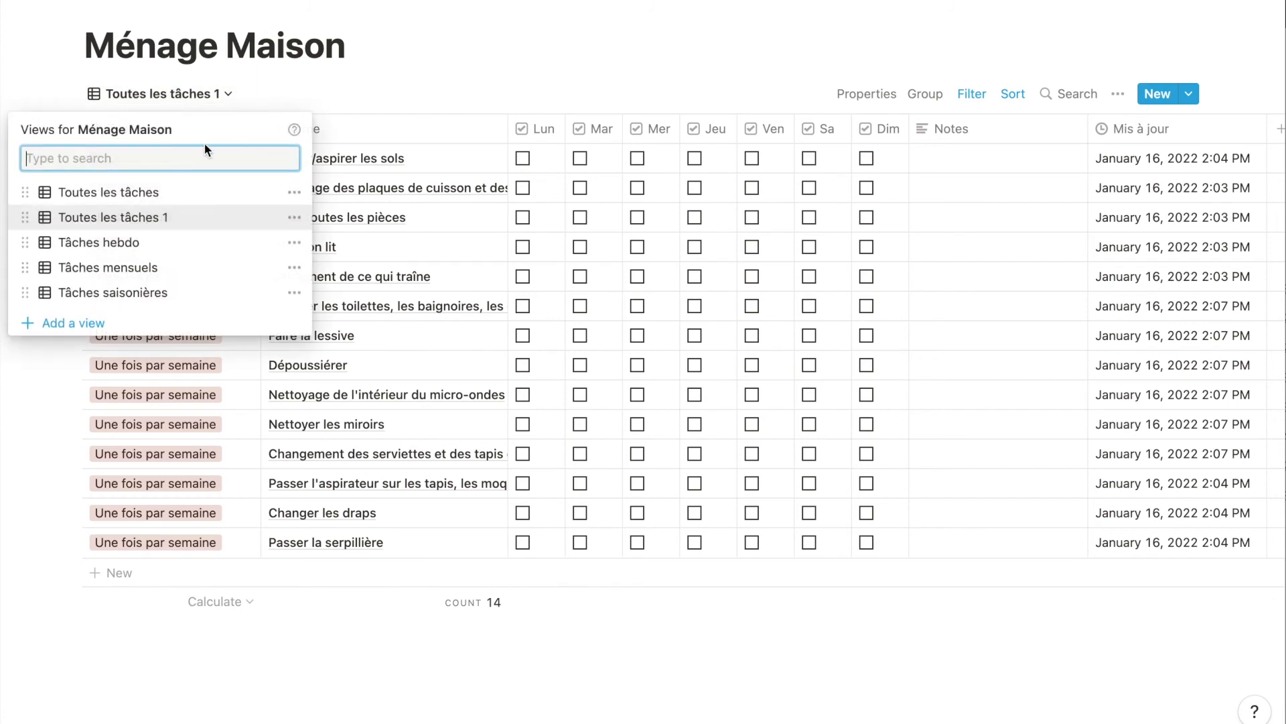
pyautogui.click(294, 217)
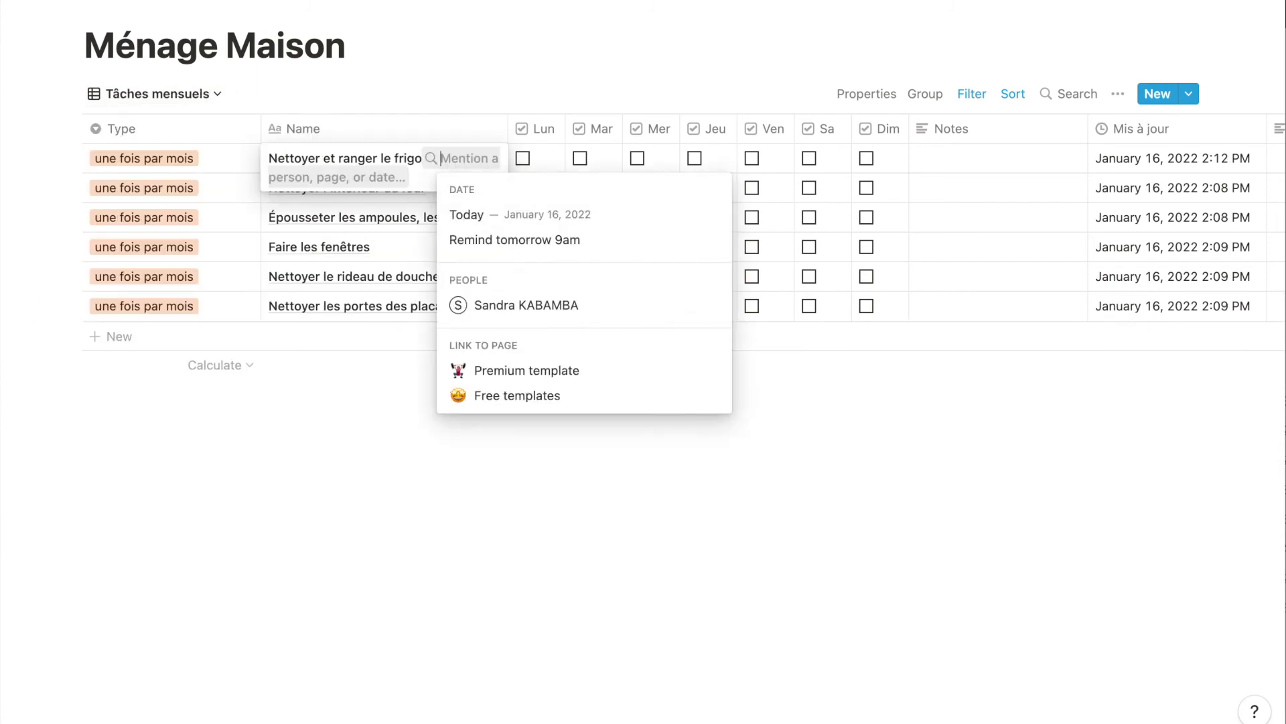
# Add a January 30, 2022 date mention with a reminder 1 day before to the monthly task Nettoyer et ranger le frigo.
pyautogui.press('Return')
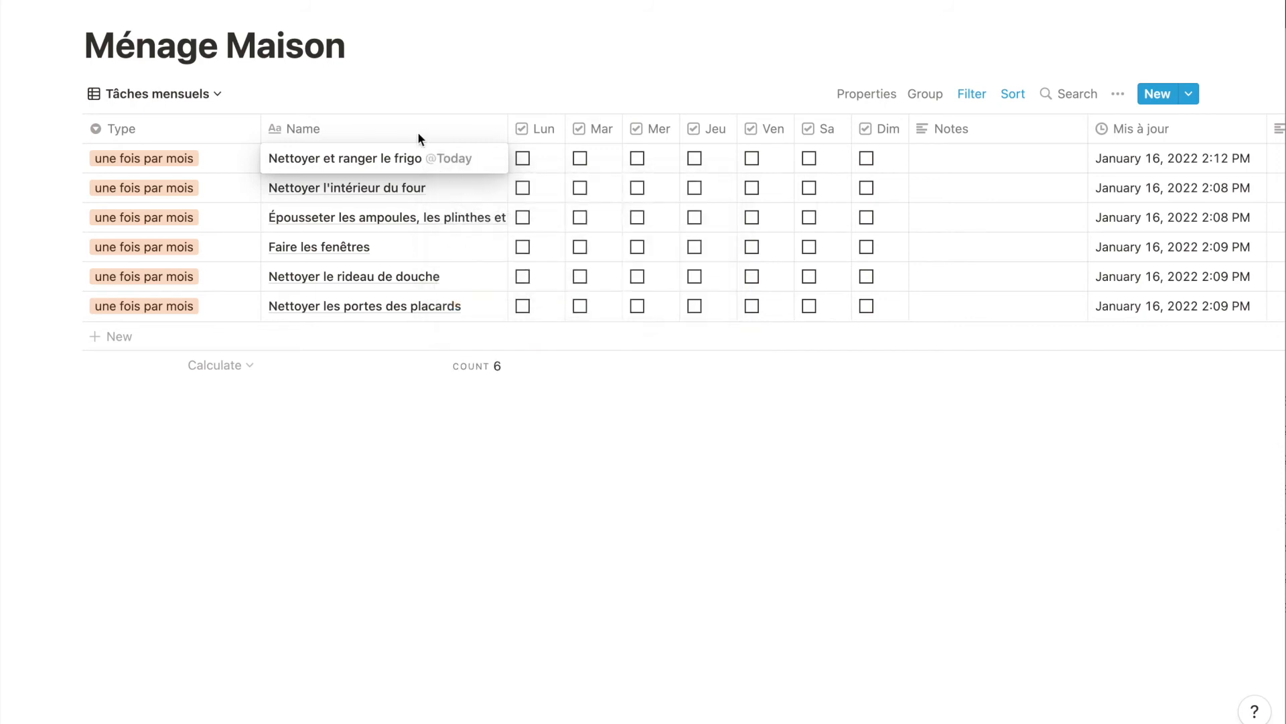
pyautogui.click(448, 164)
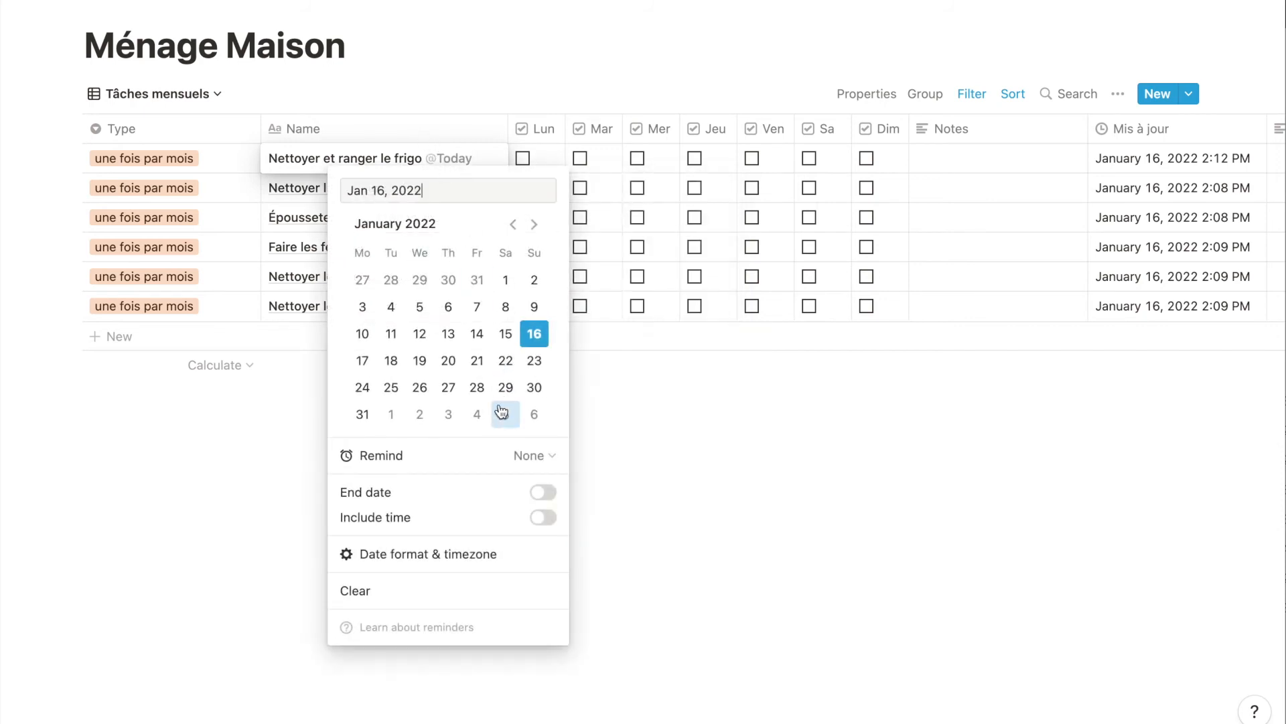
pyautogui.click(540, 391)
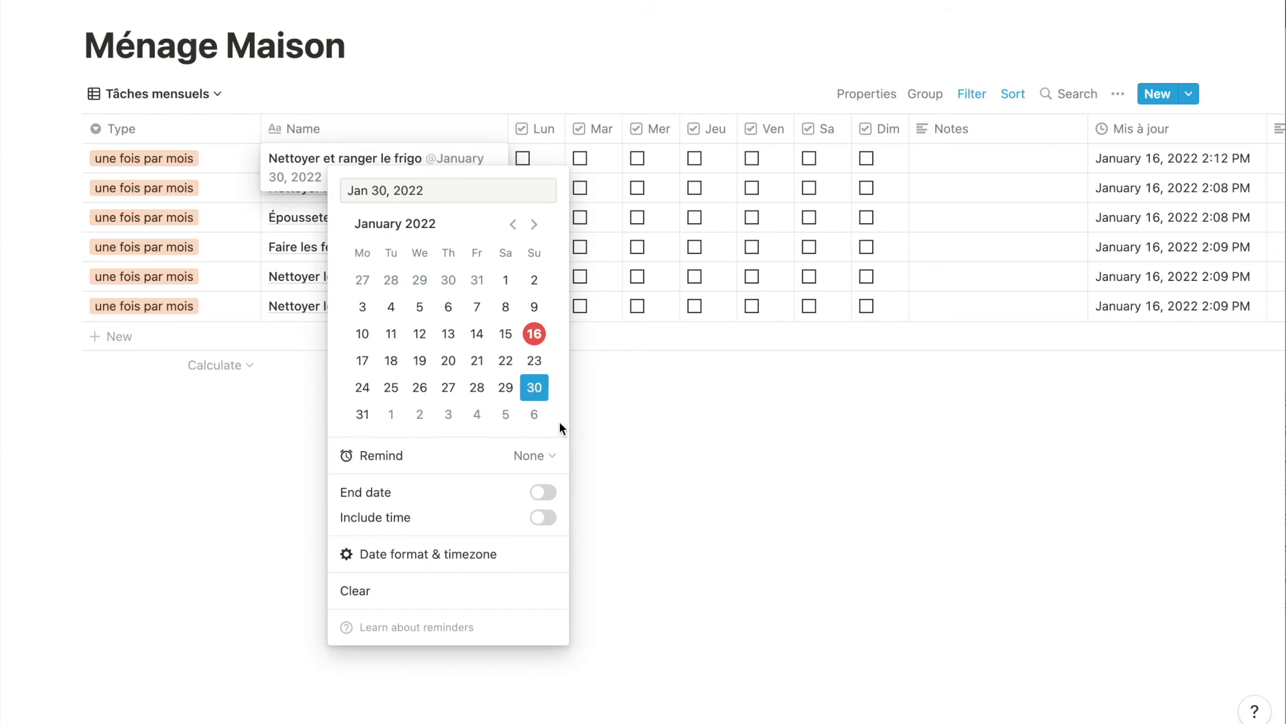
pyautogui.click(540, 459)
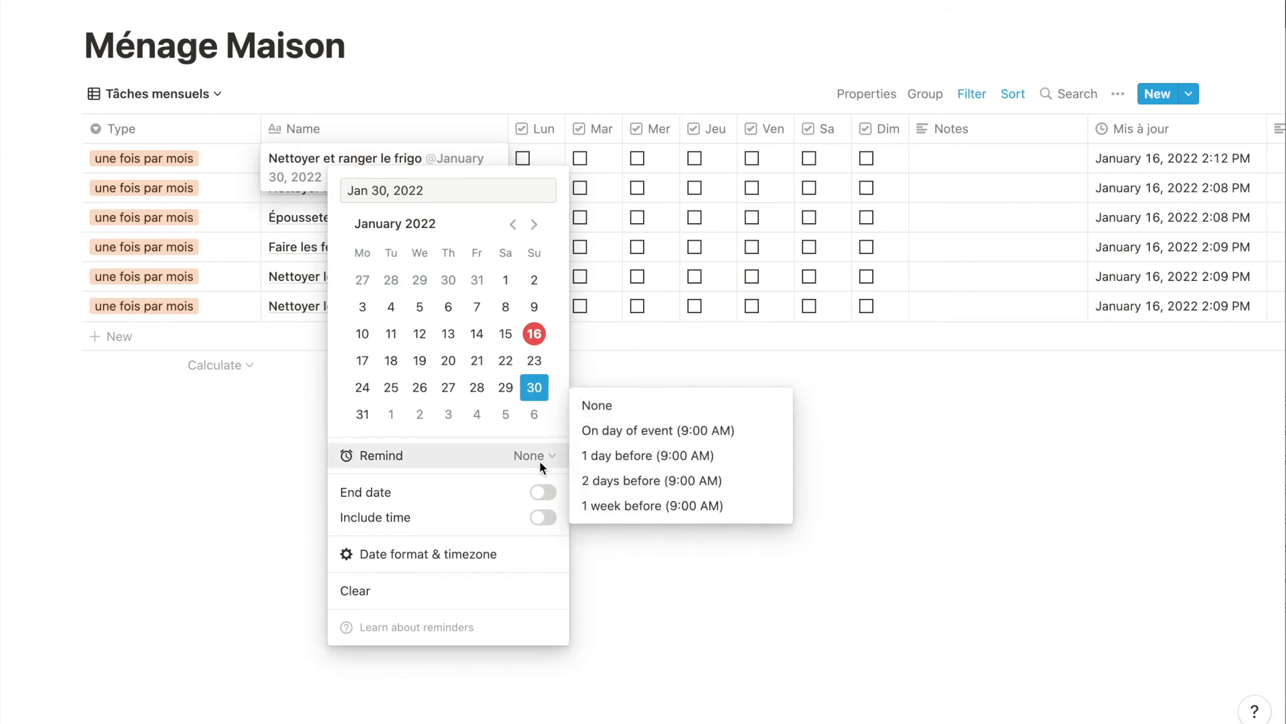
pyautogui.click(608, 457)
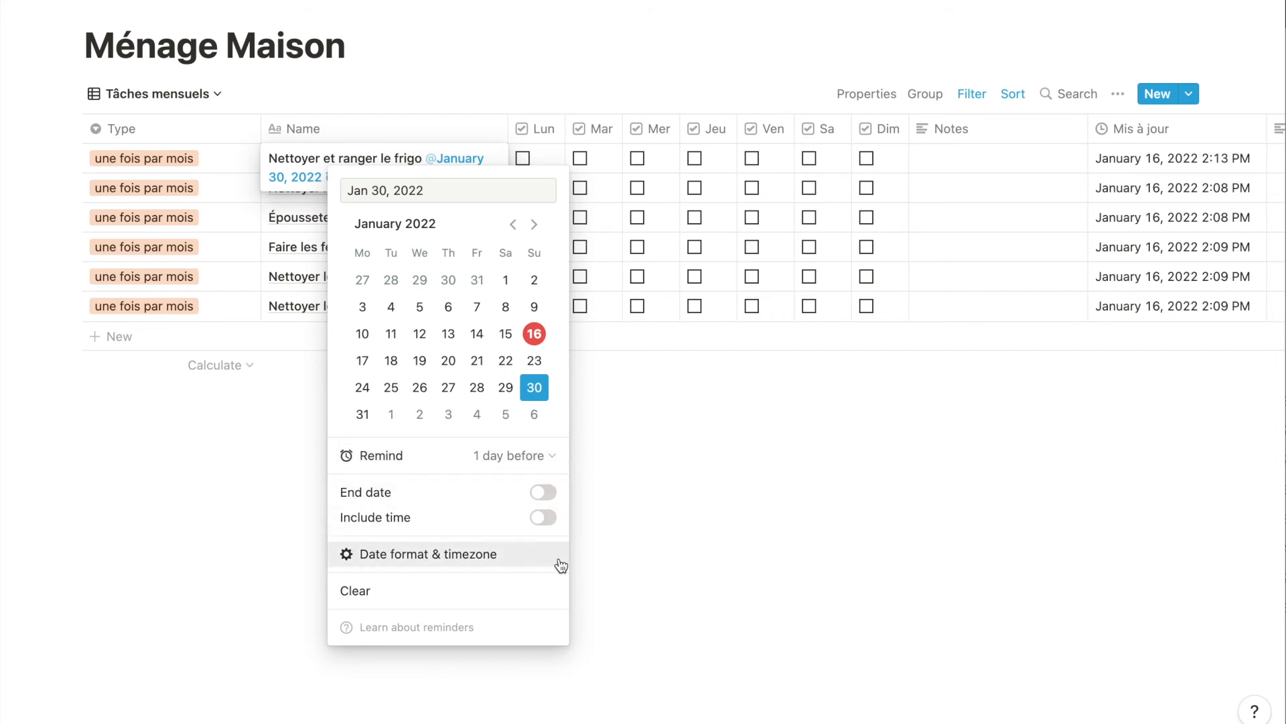
# Set the date format of the fridge task's date mention to Day/Month/Year.
pyautogui.click(508, 565)
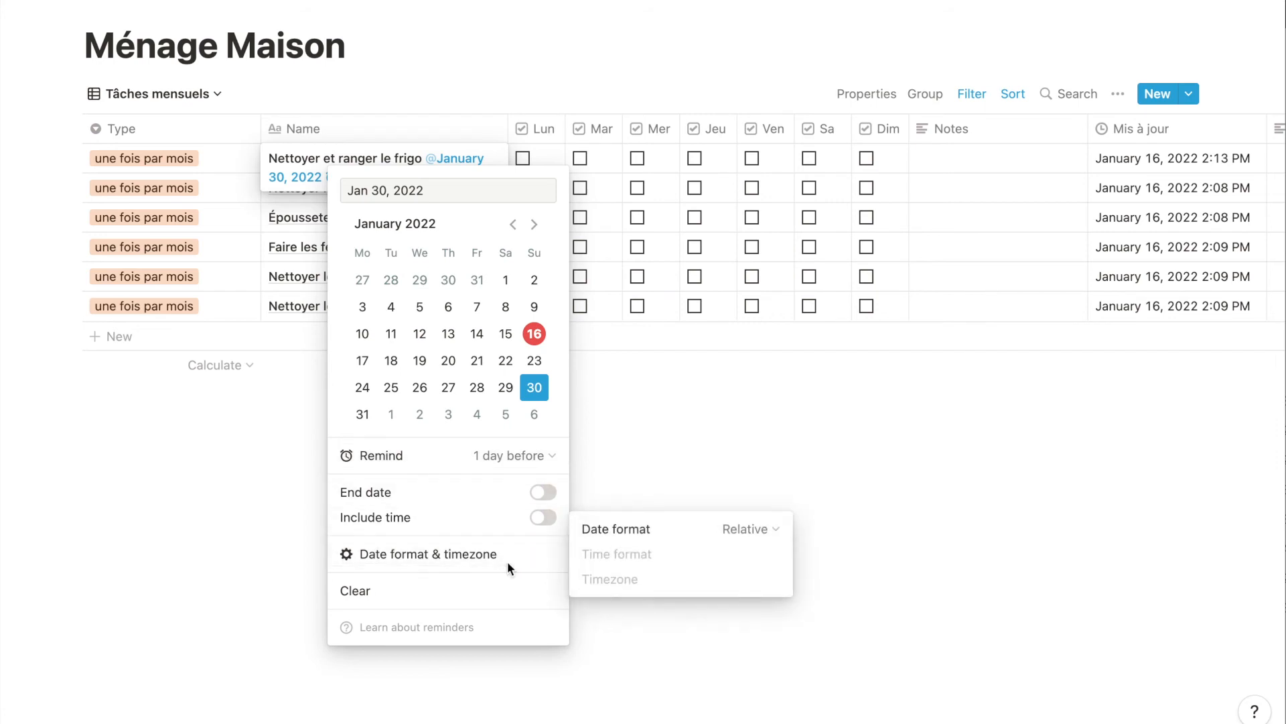
pyautogui.click(768, 530)
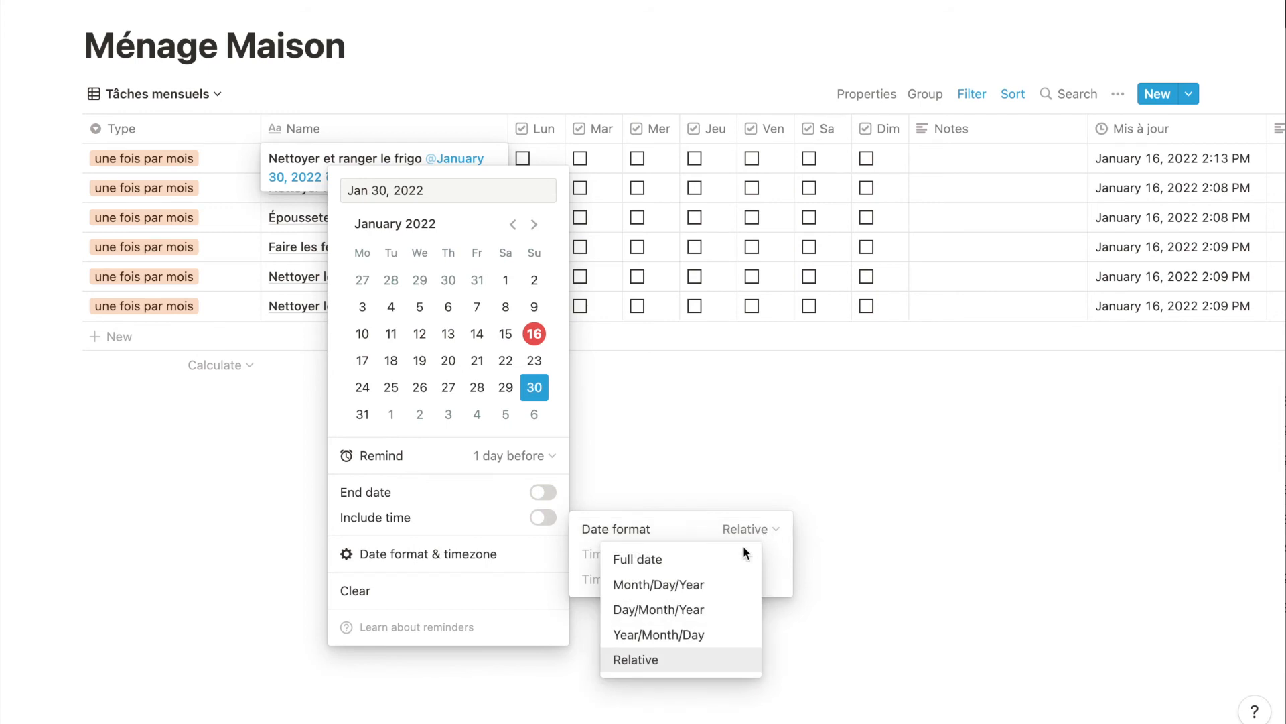
pyautogui.click(708, 615)
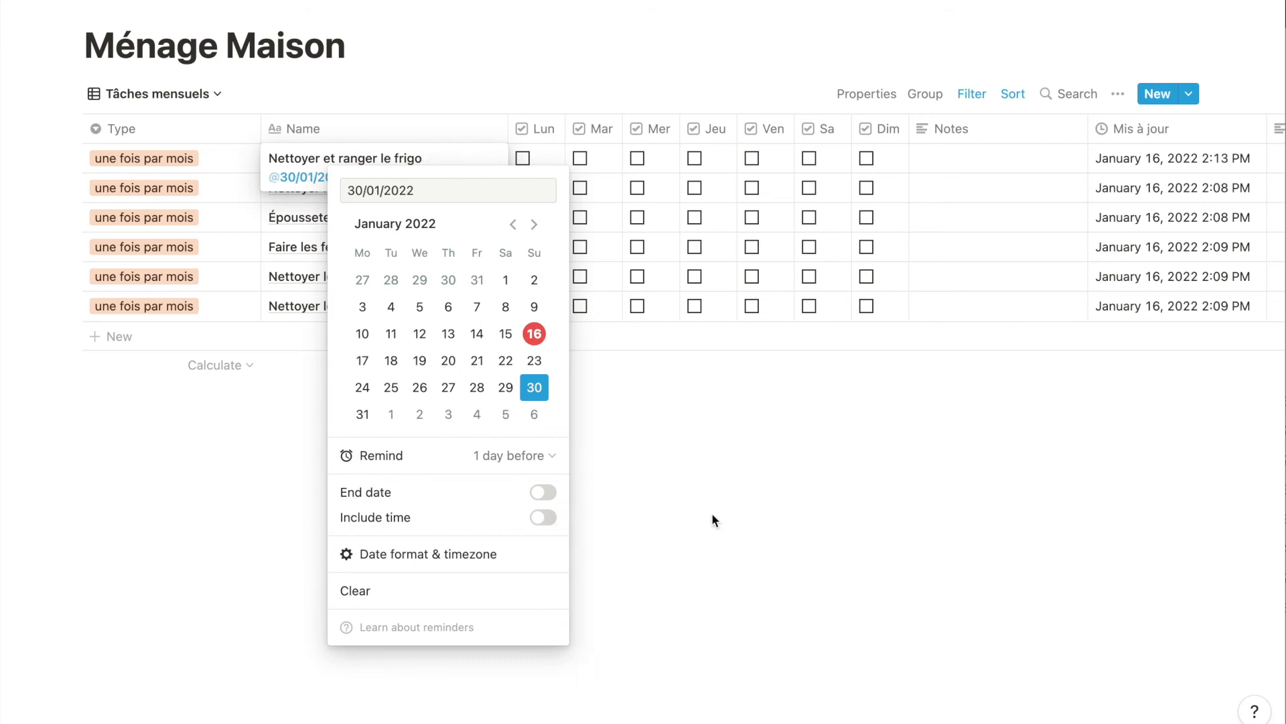
pyautogui.click(712, 515)
pyautogui.press('Escape')
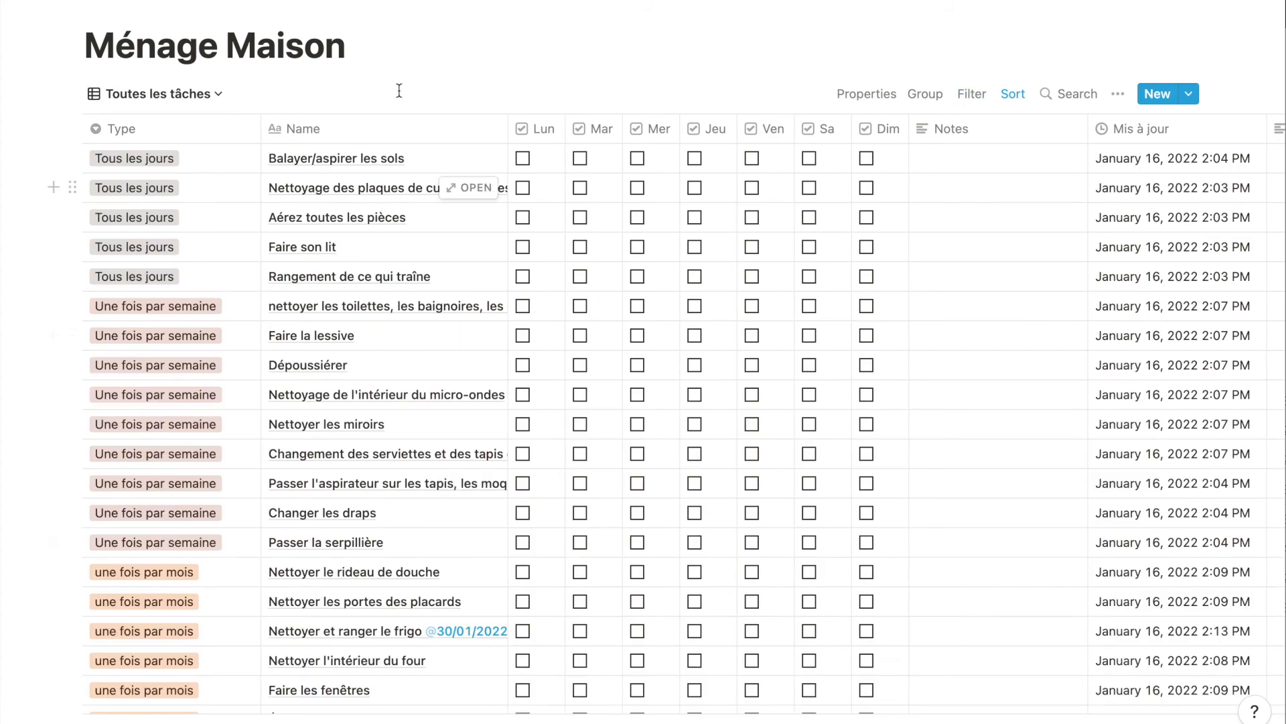
# Duplicate the Toutes les tâches view, rename the copy Toutes les tâches board and give it the Board layout.
pyautogui.click(207, 95)
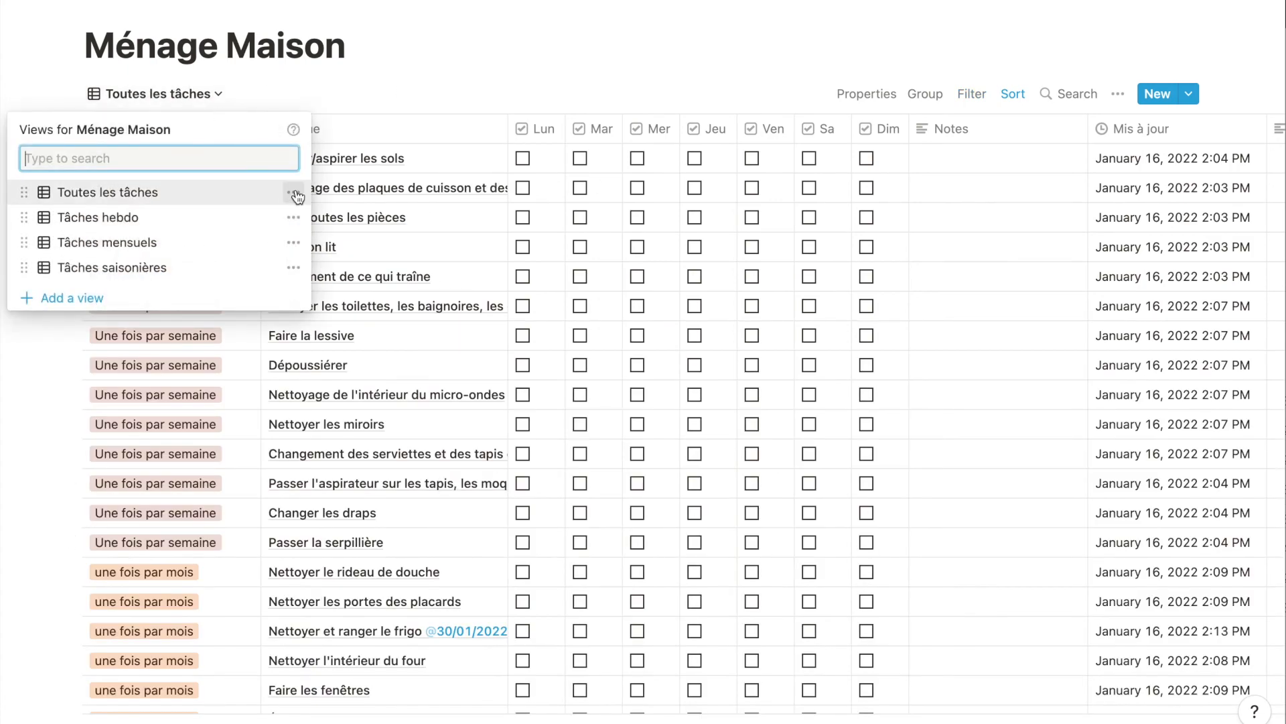
pyautogui.click(294, 192)
pyautogui.click(333, 596)
pyautogui.click(197, 95)
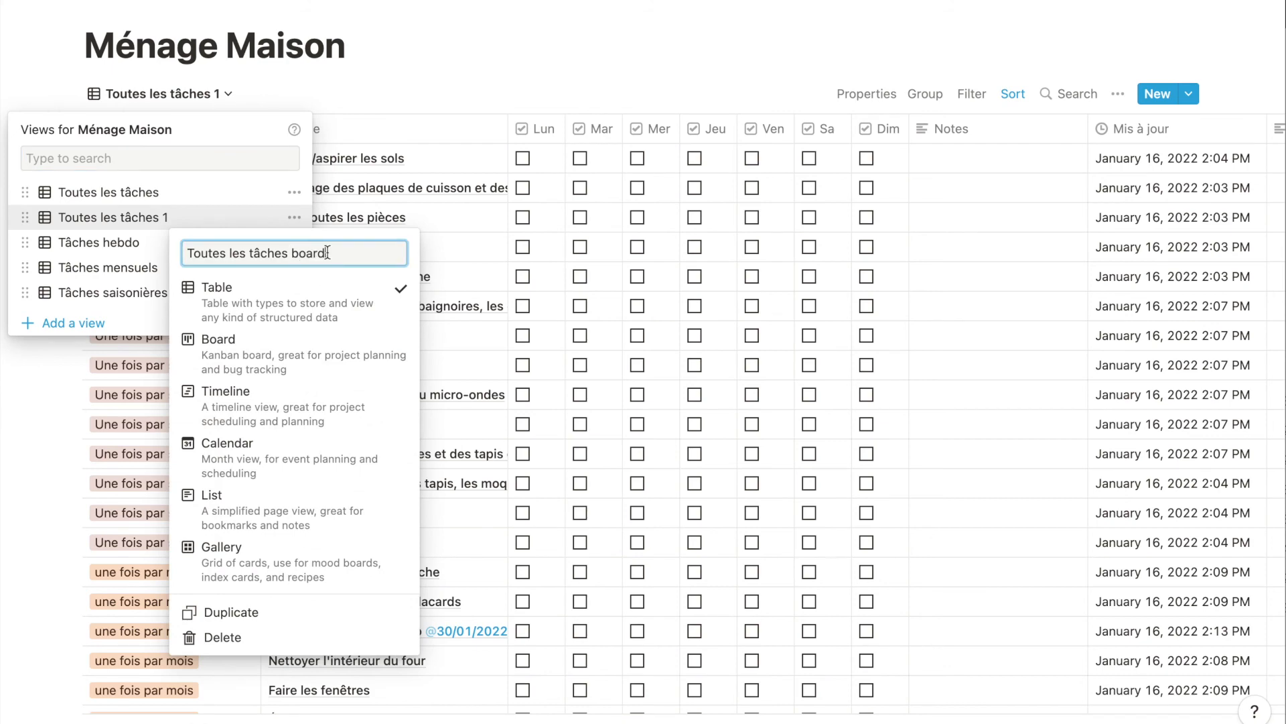
pyautogui.click(323, 351)
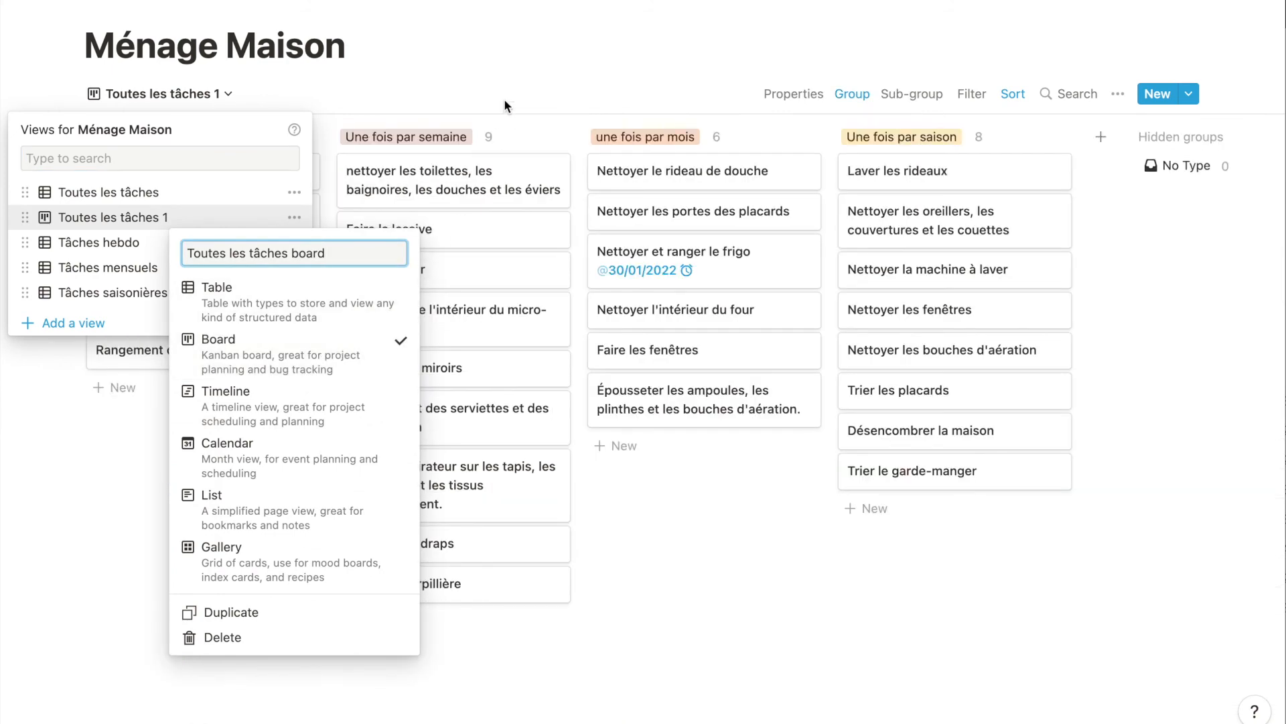
pyautogui.press('Return')
pyautogui.press('Escape')
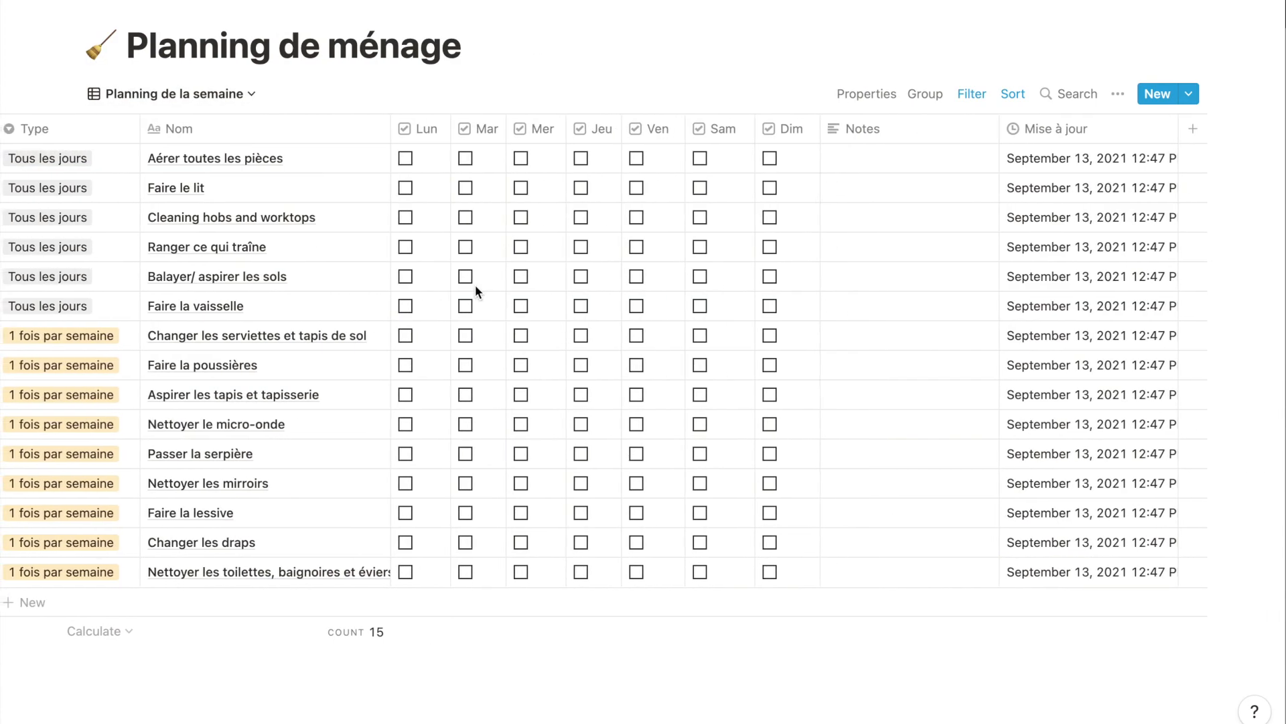
# In the Planning de ménage database, look through the Vue board globale, Vue liste globale, Planning mensuel and Planning saisonnier views.
pyautogui.click(223, 95)
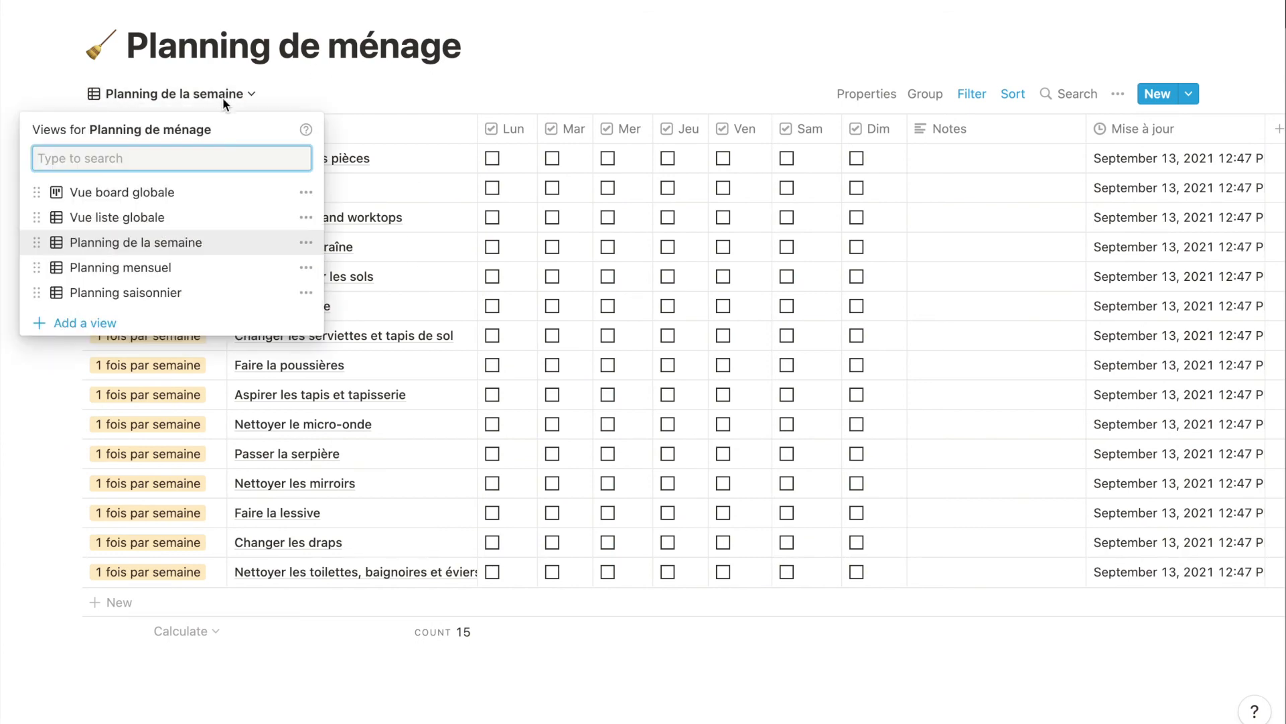
pyautogui.click(185, 193)
pyautogui.click(159, 95)
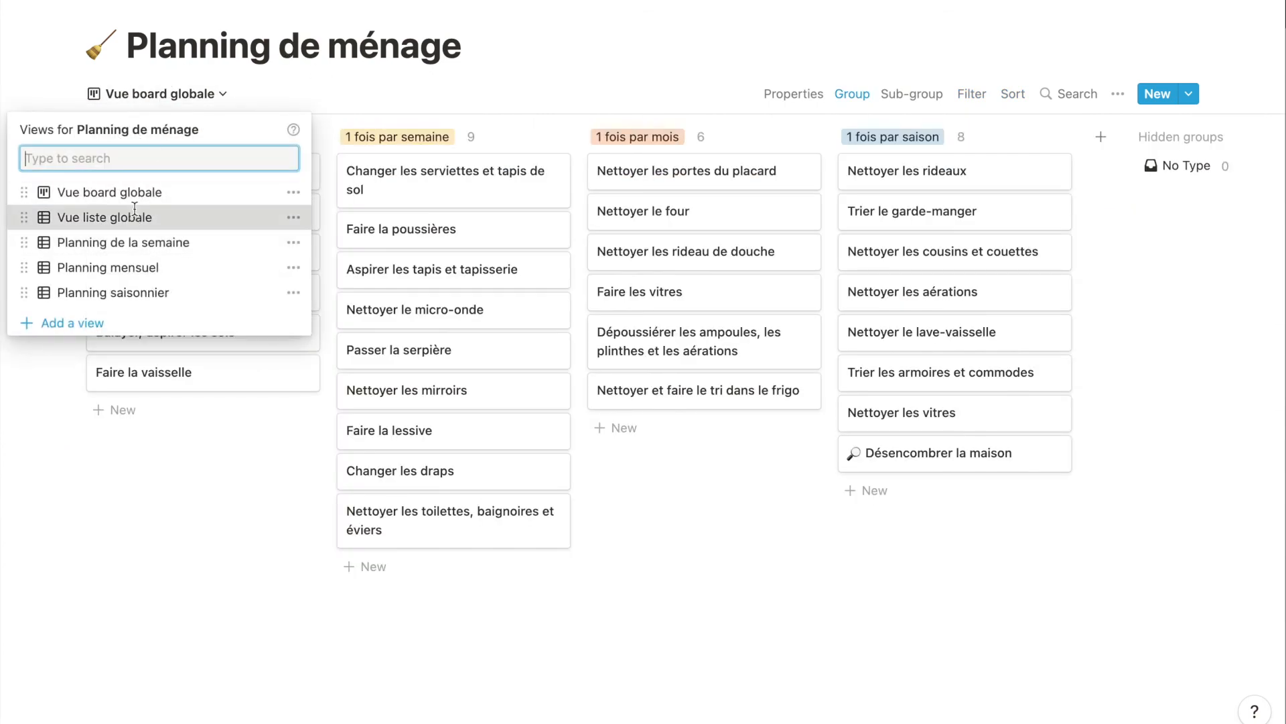
pyautogui.click(135, 215)
pyautogui.click(181, 97)
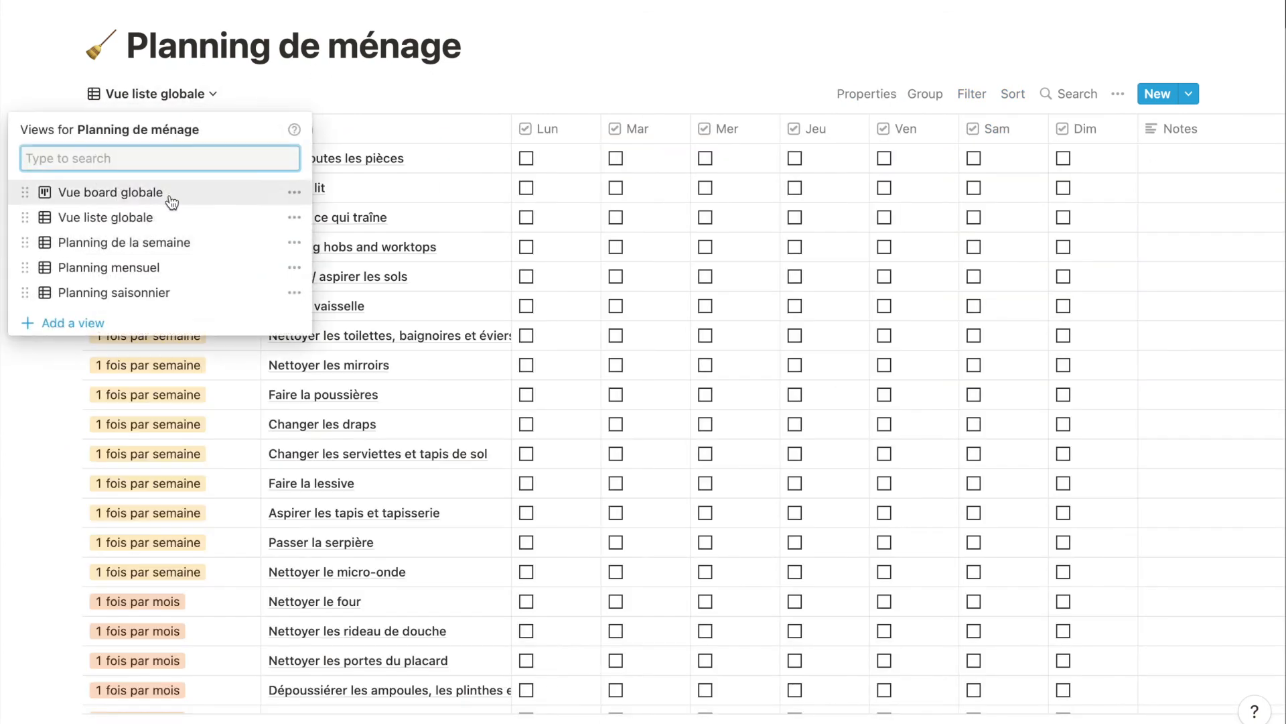
pyautogui.click(165, 270)
pyautogui.click(218, 99)
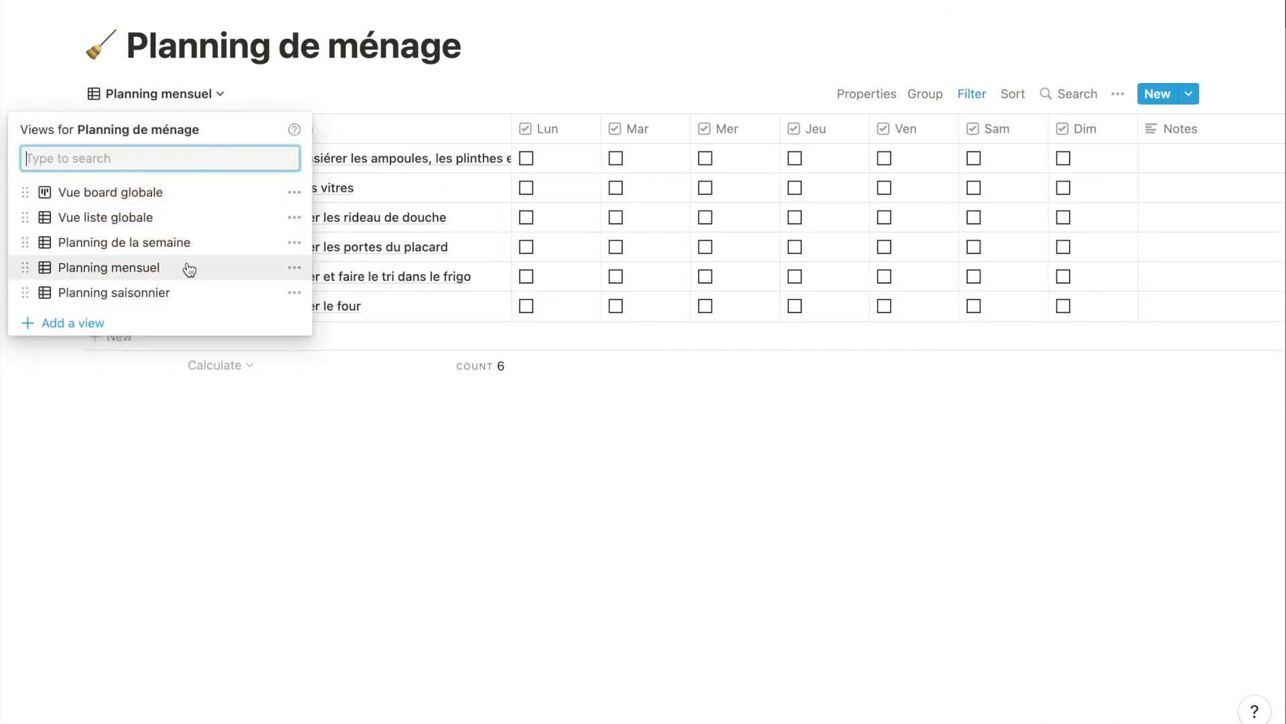
pyautogui.click(178, 293)
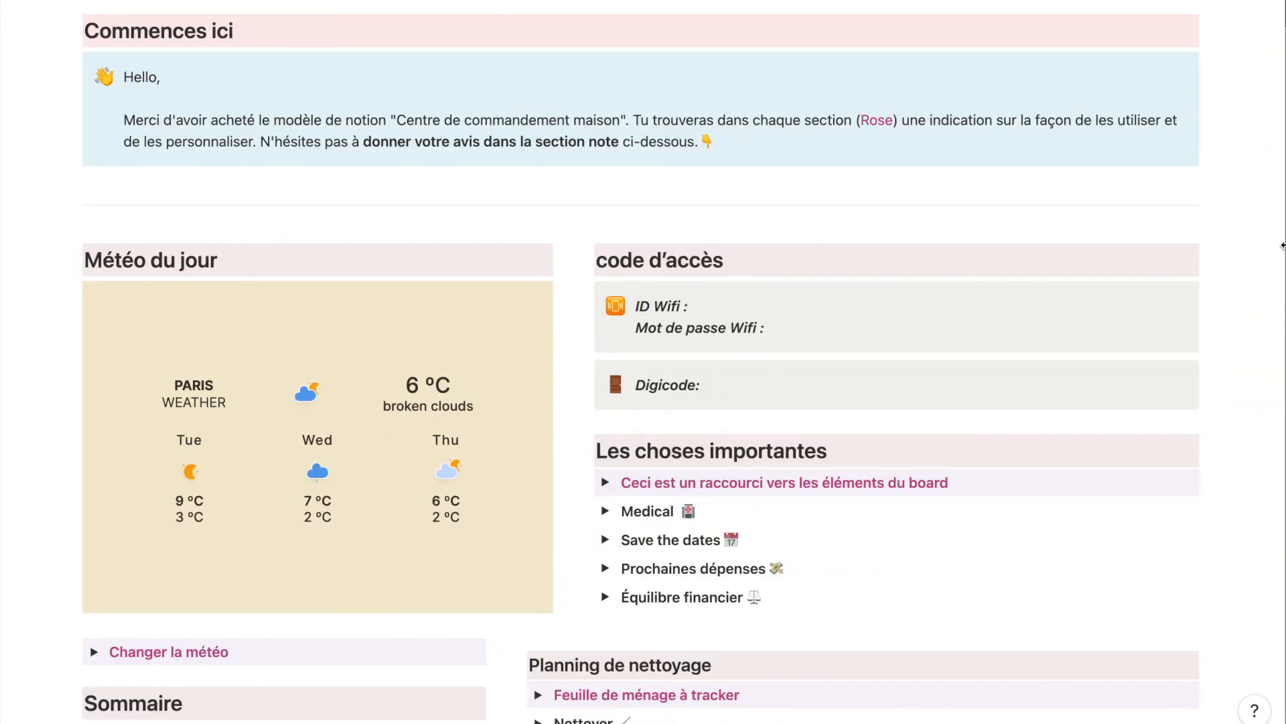
# Review the Centre de commandement maison page from Météo du jour to Calendrier Maison and view the Medical section.
pyautogui.scroll(-5, 1164, 394)
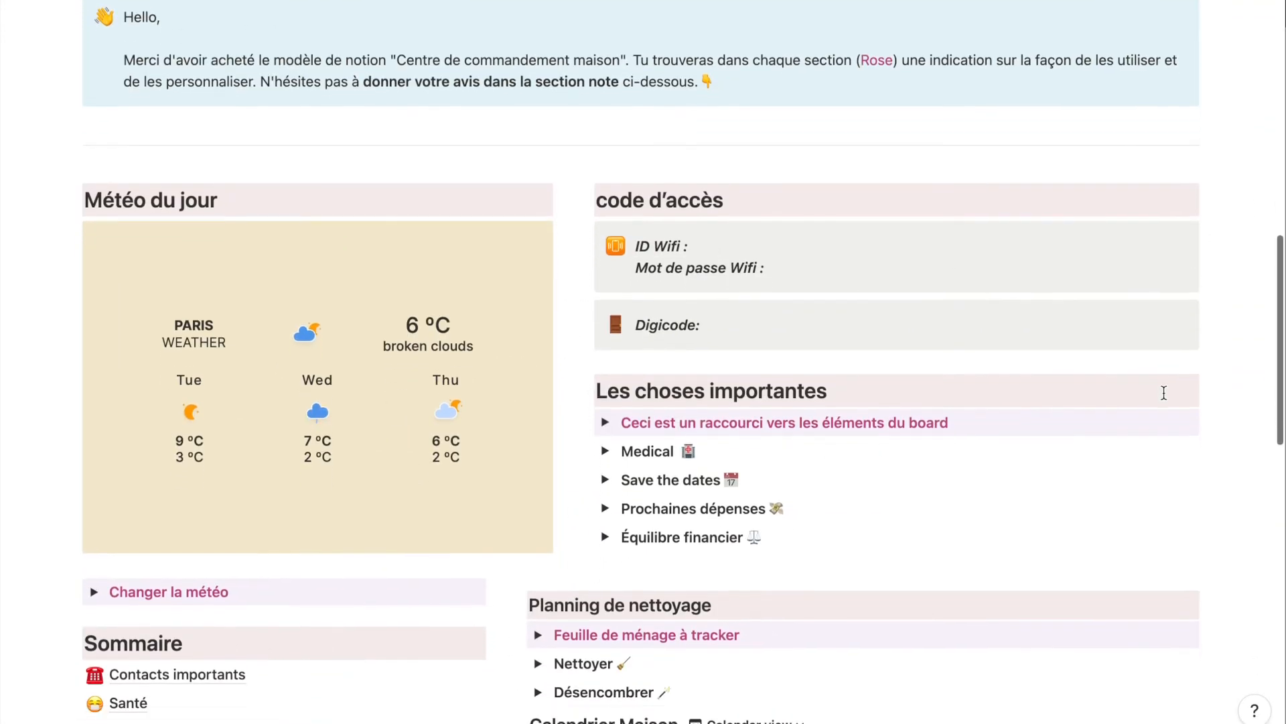
pyautogui.scroll(-5, 1164, 393)
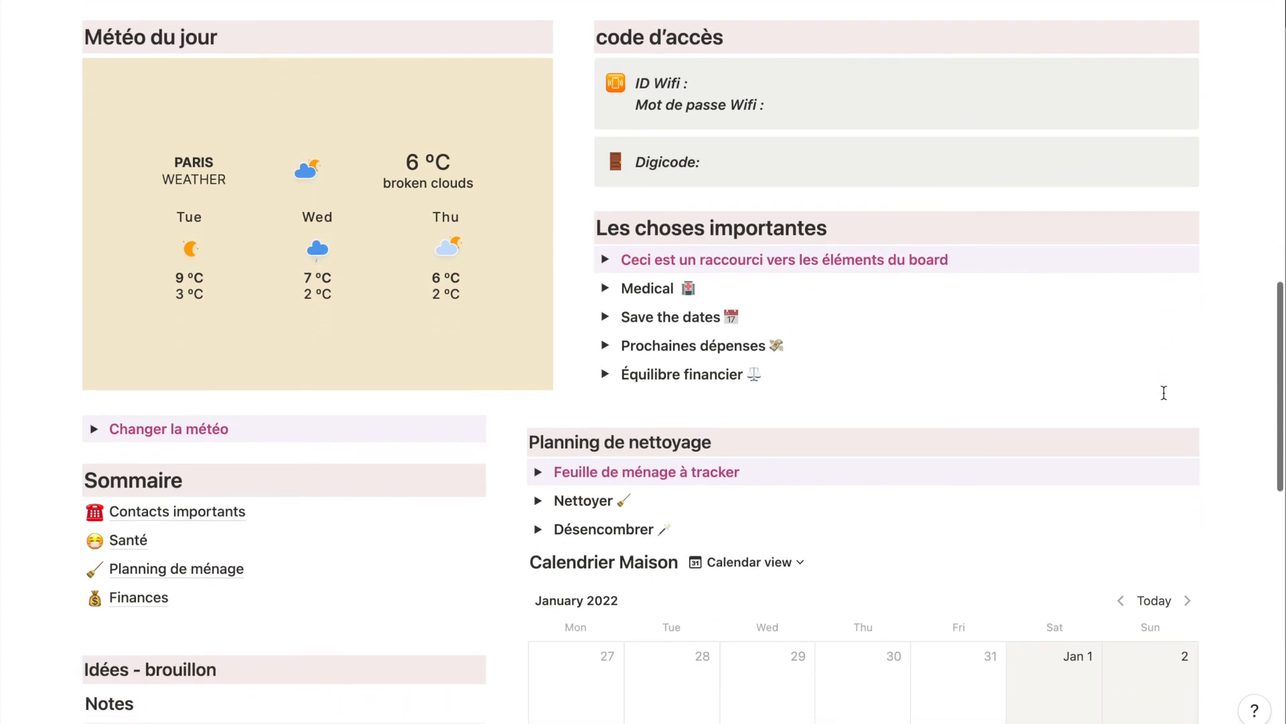
pyautogui.scroll(-5, 1164, 393)
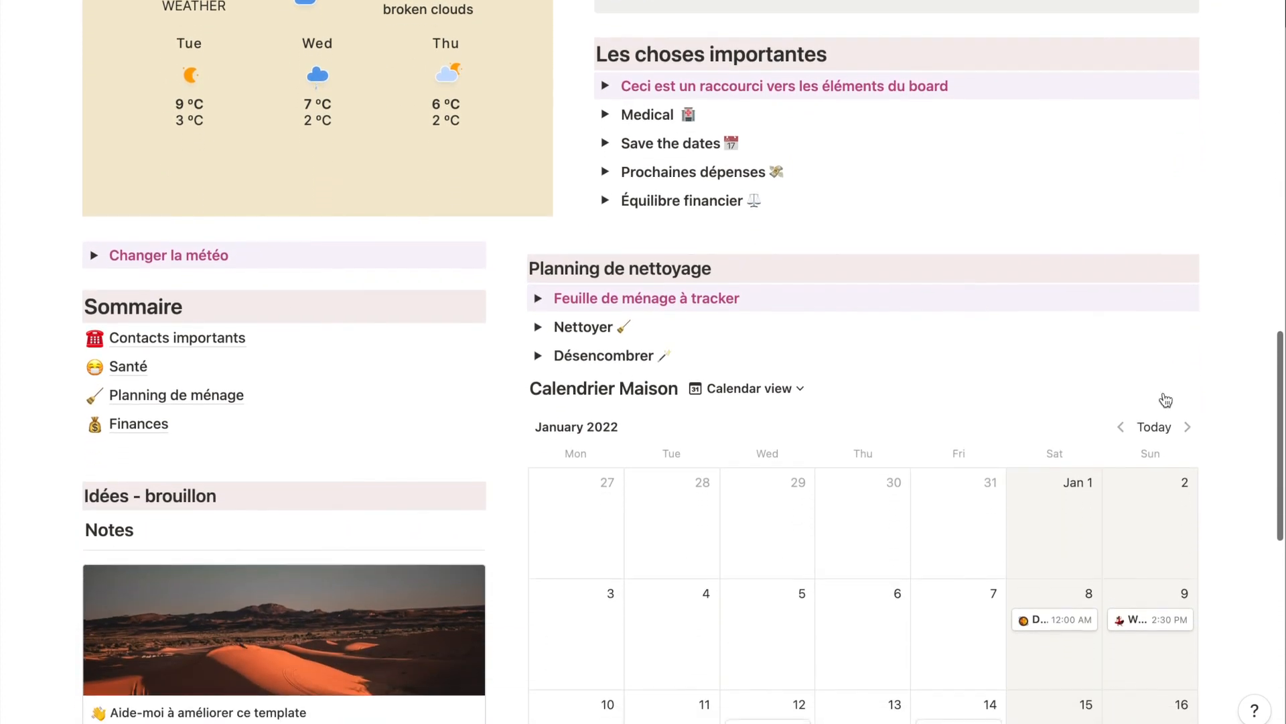
pyautogui.scroll(-7, 1165, 400)
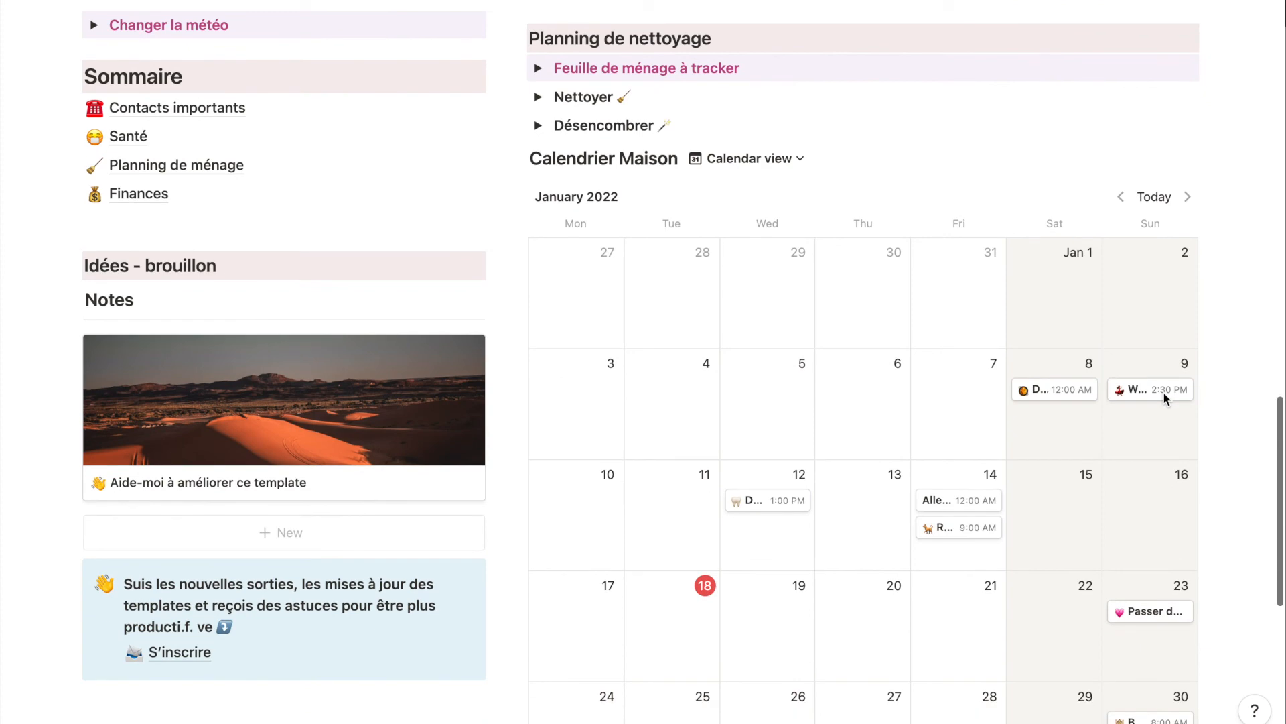
pyautogui.scroll(-4, 1165, 400)
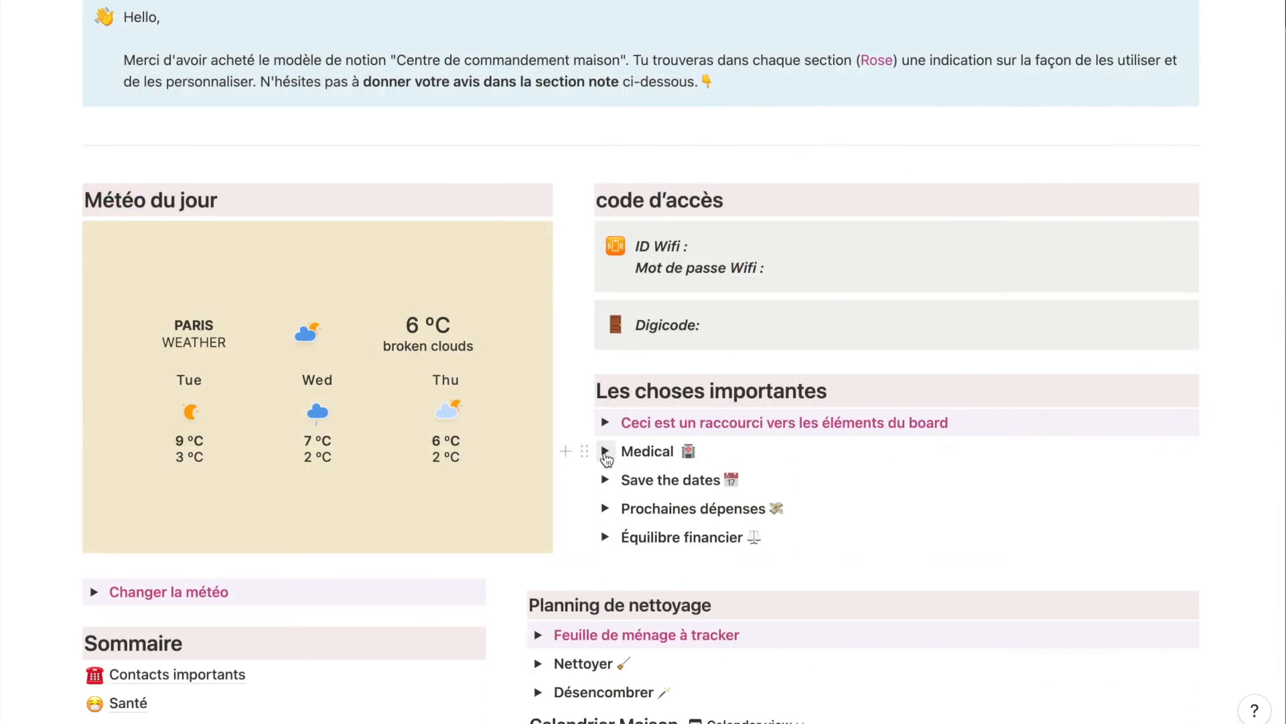
pyautogui.click(605, 452)
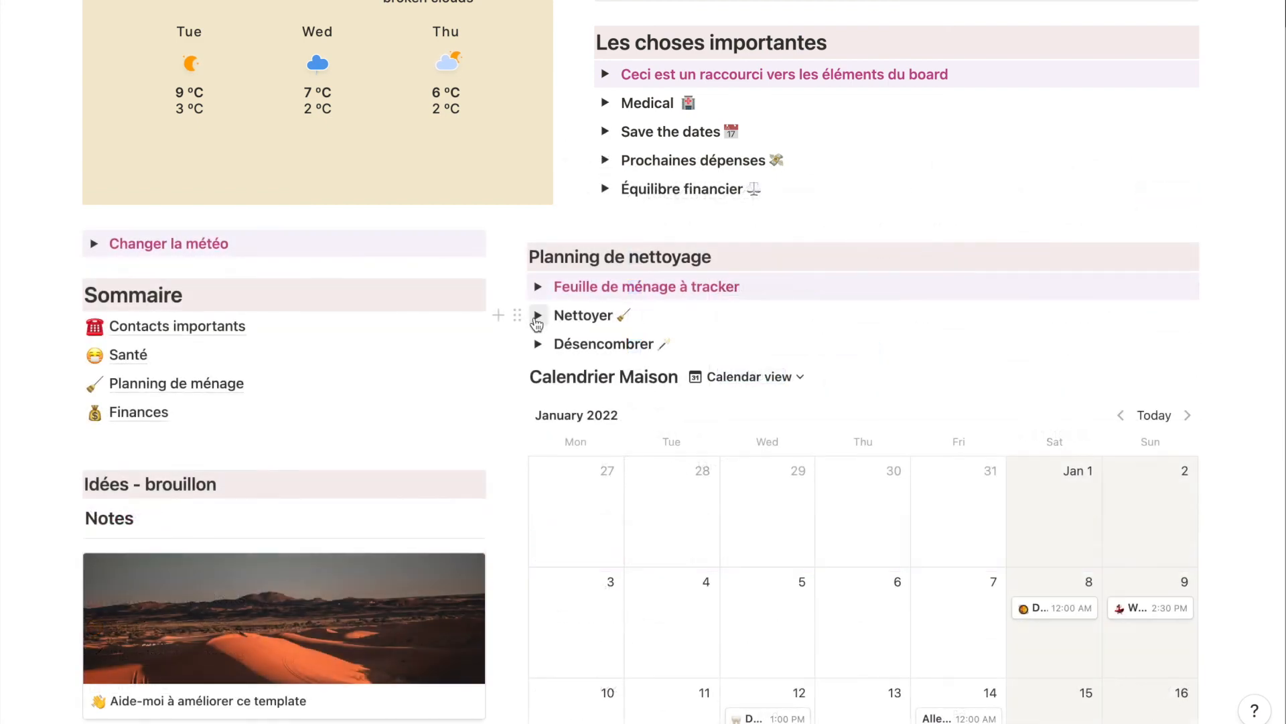
# Expand the Nettoyer section under Planning de nettoyage, review its linked Planning de ménage table and collapse the section.
pyautogui.click(537, 316)
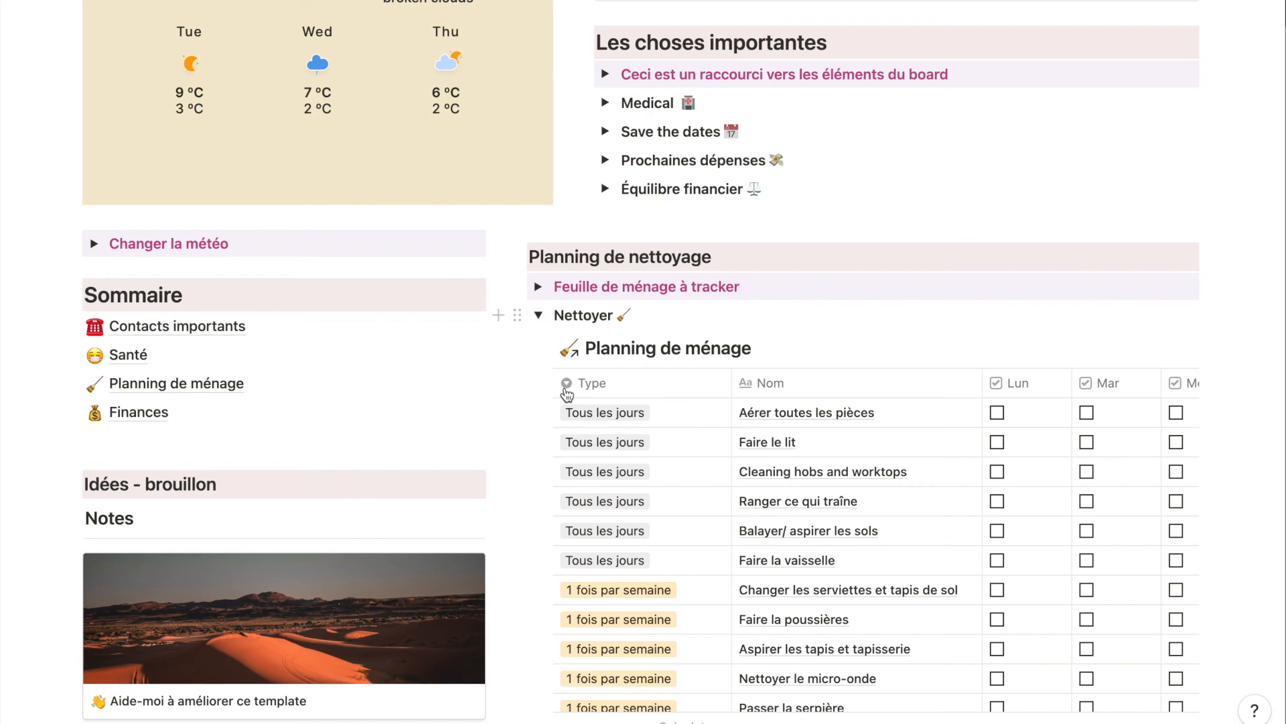
pyautogui.scroll(-5, 566, 392)
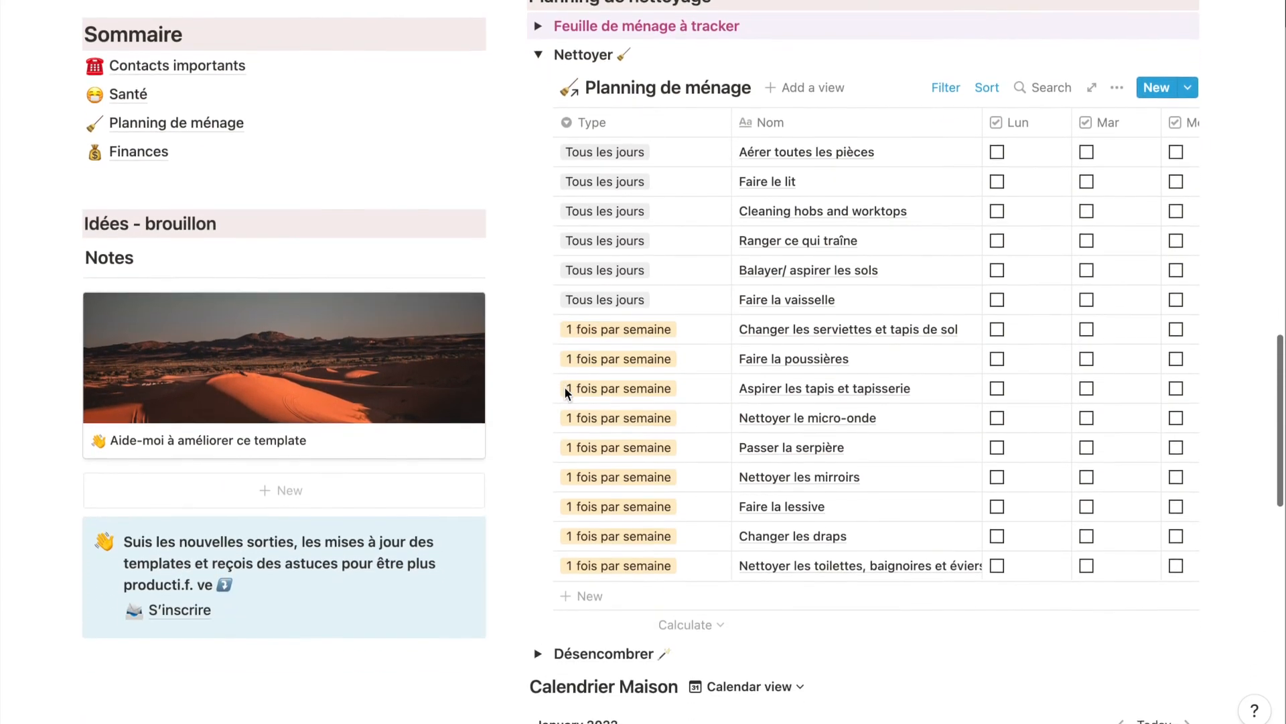
pyautogui.scroll(-1, 564, 391)
pyautogui.scroll(2, 565, 394)
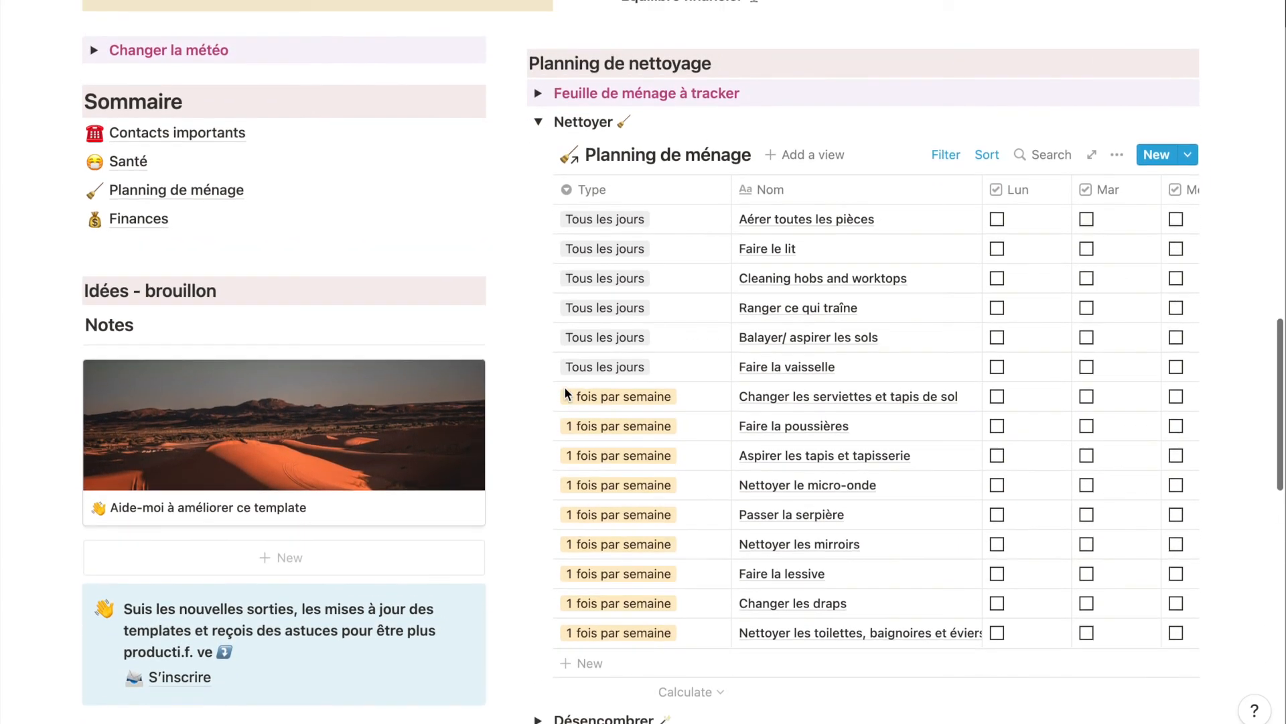
pyautogui.click(539, 129)
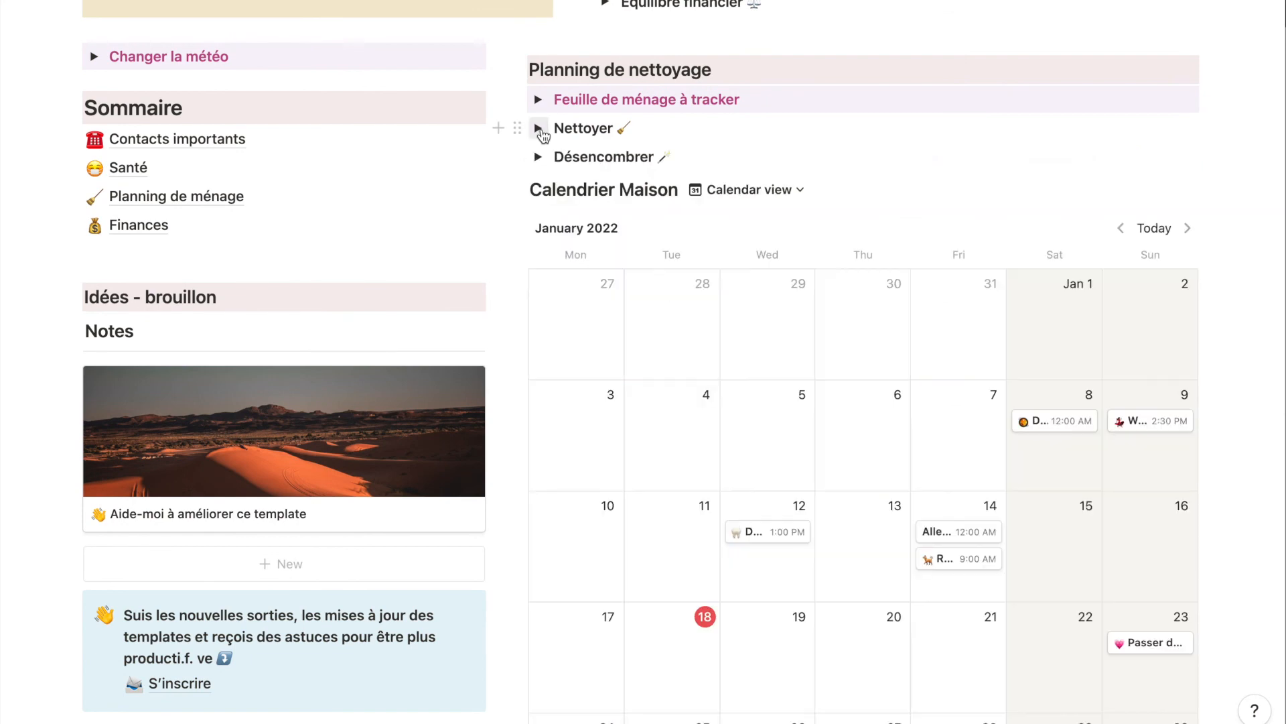
# Expand the Désencombrer section and review its decluttering tasks by room.
pyautogui.click(539, 157)
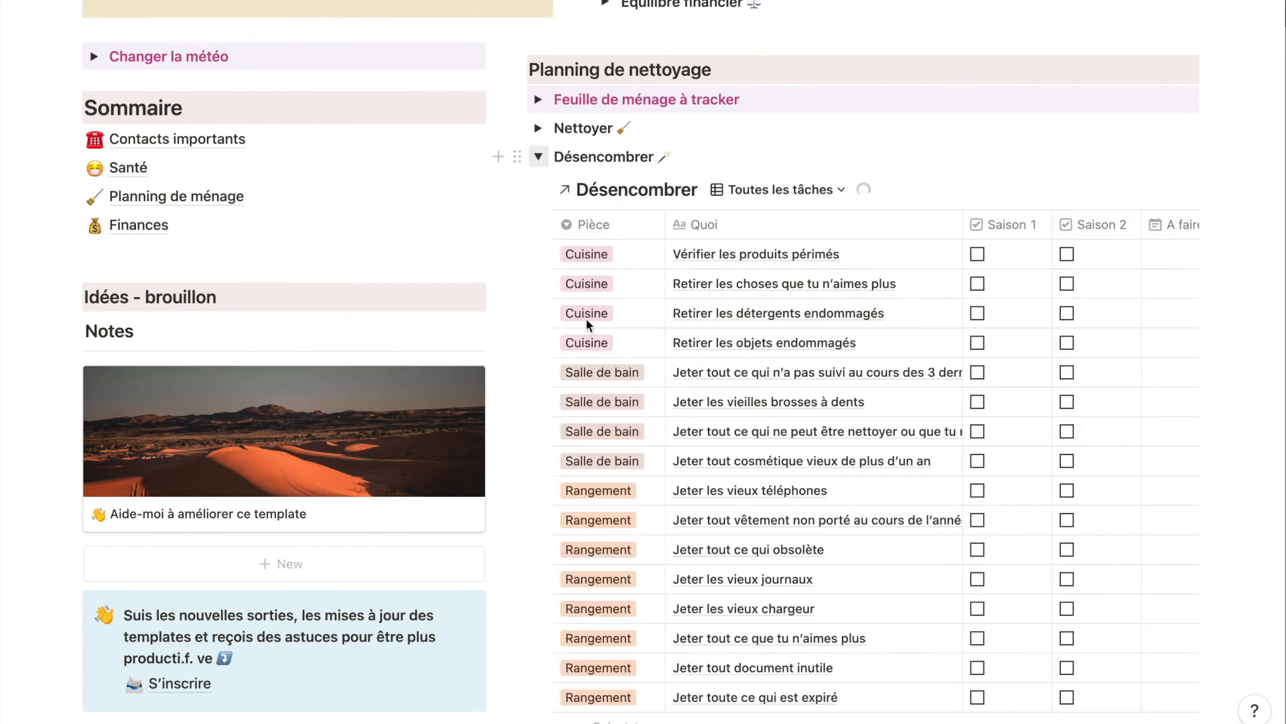
pyautogui.scroll(-5, 586, 318)
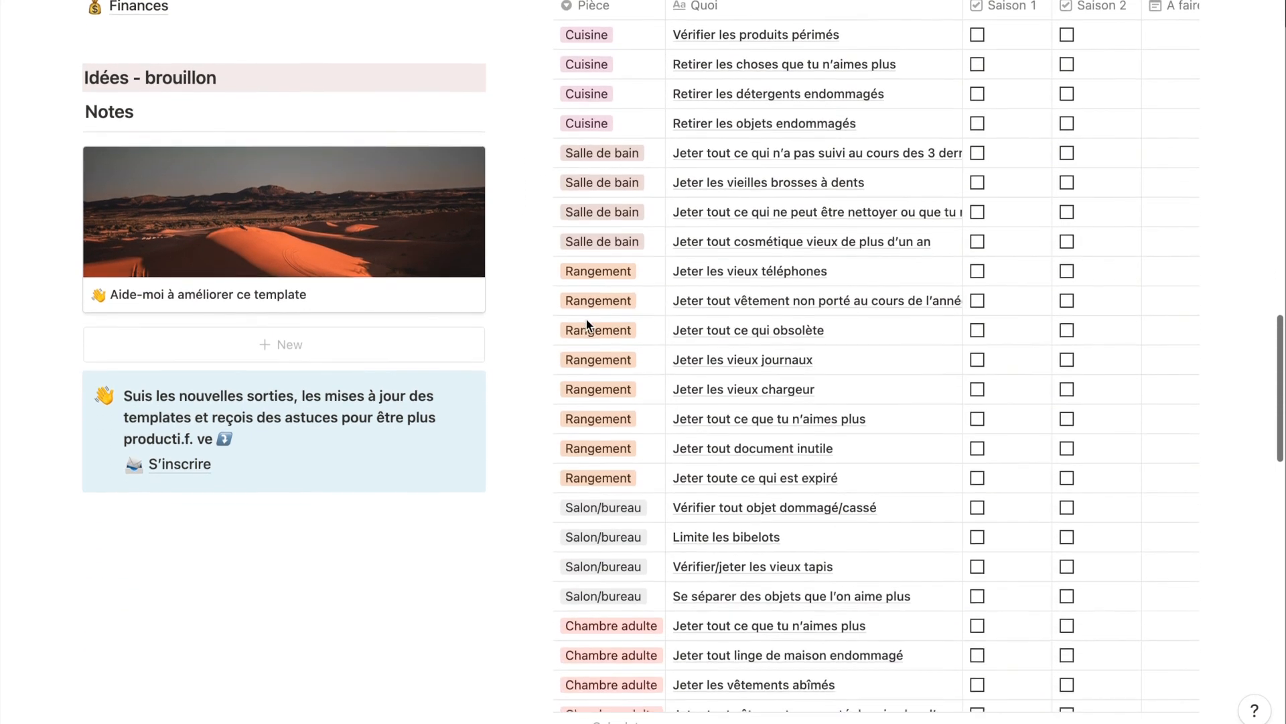
pyautogui.scroll(-5, 587, 321)
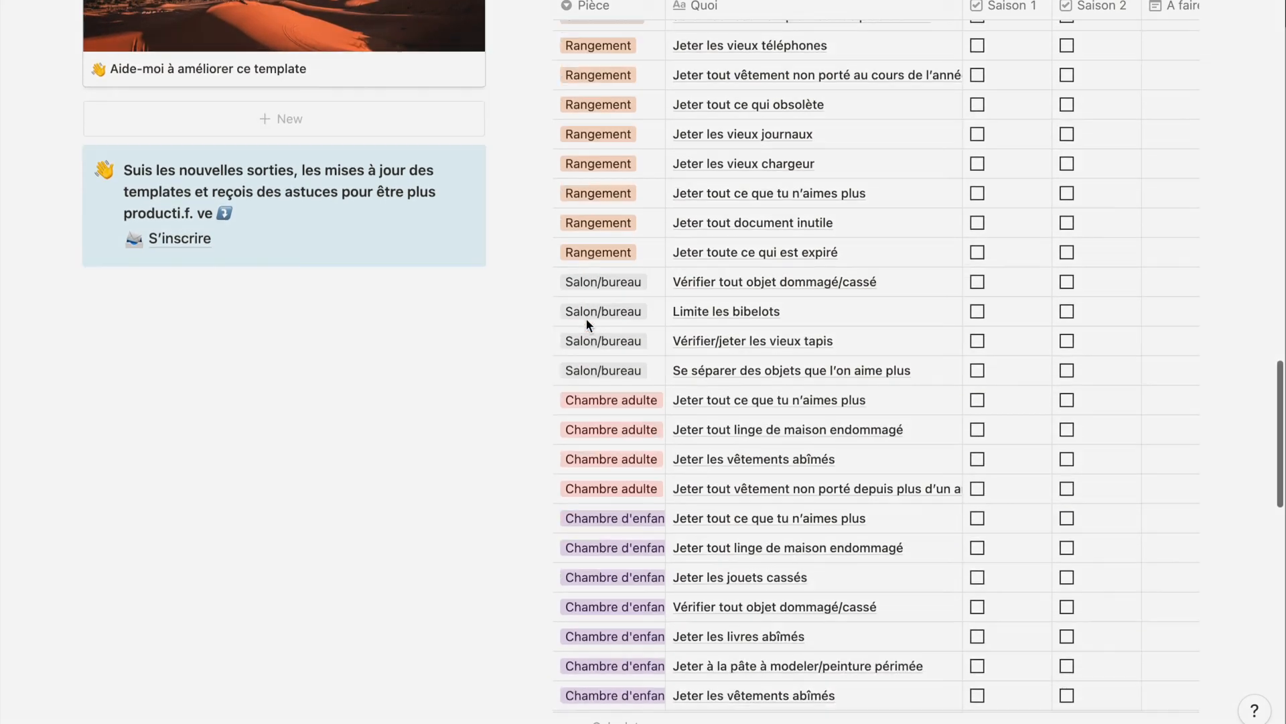